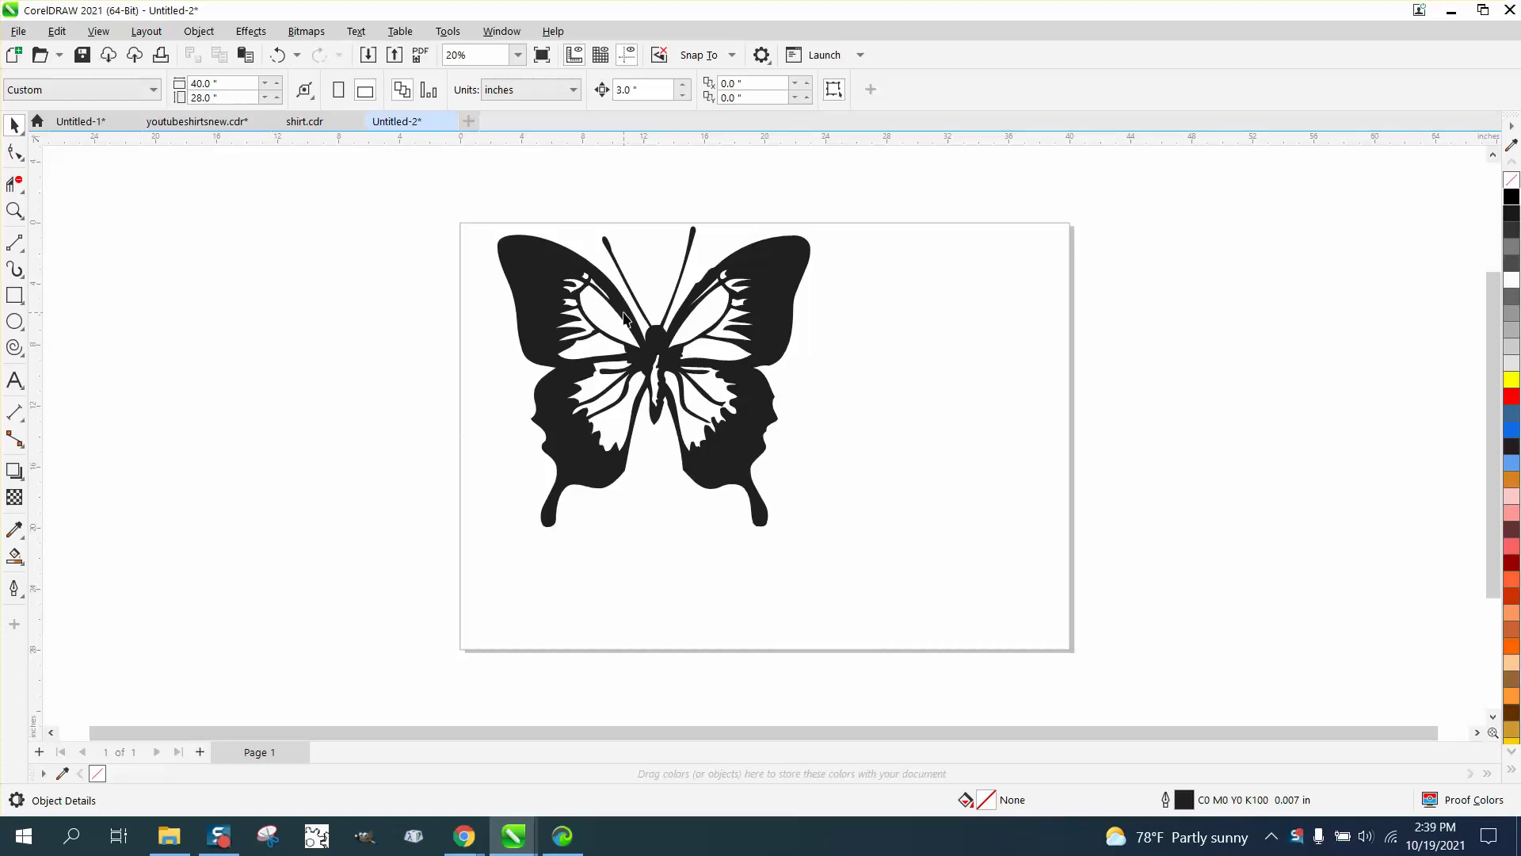
Step: Nudge the butterfly glyph lower, and try Arial before reverting to the Butterflies font
drag(624, 319, 614, 354)
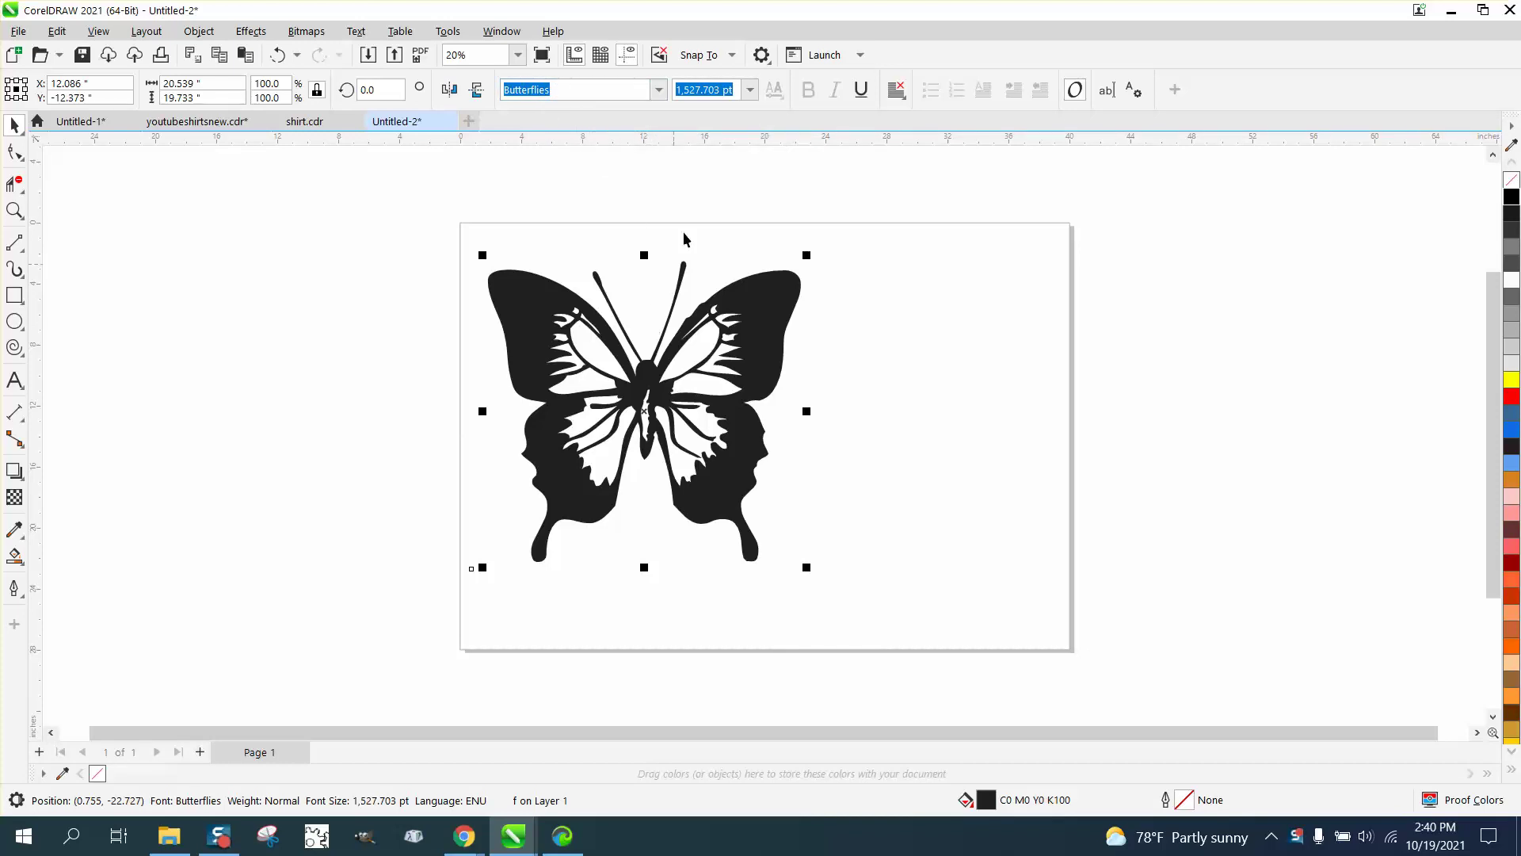
click(659, 90)
click(597, 170)
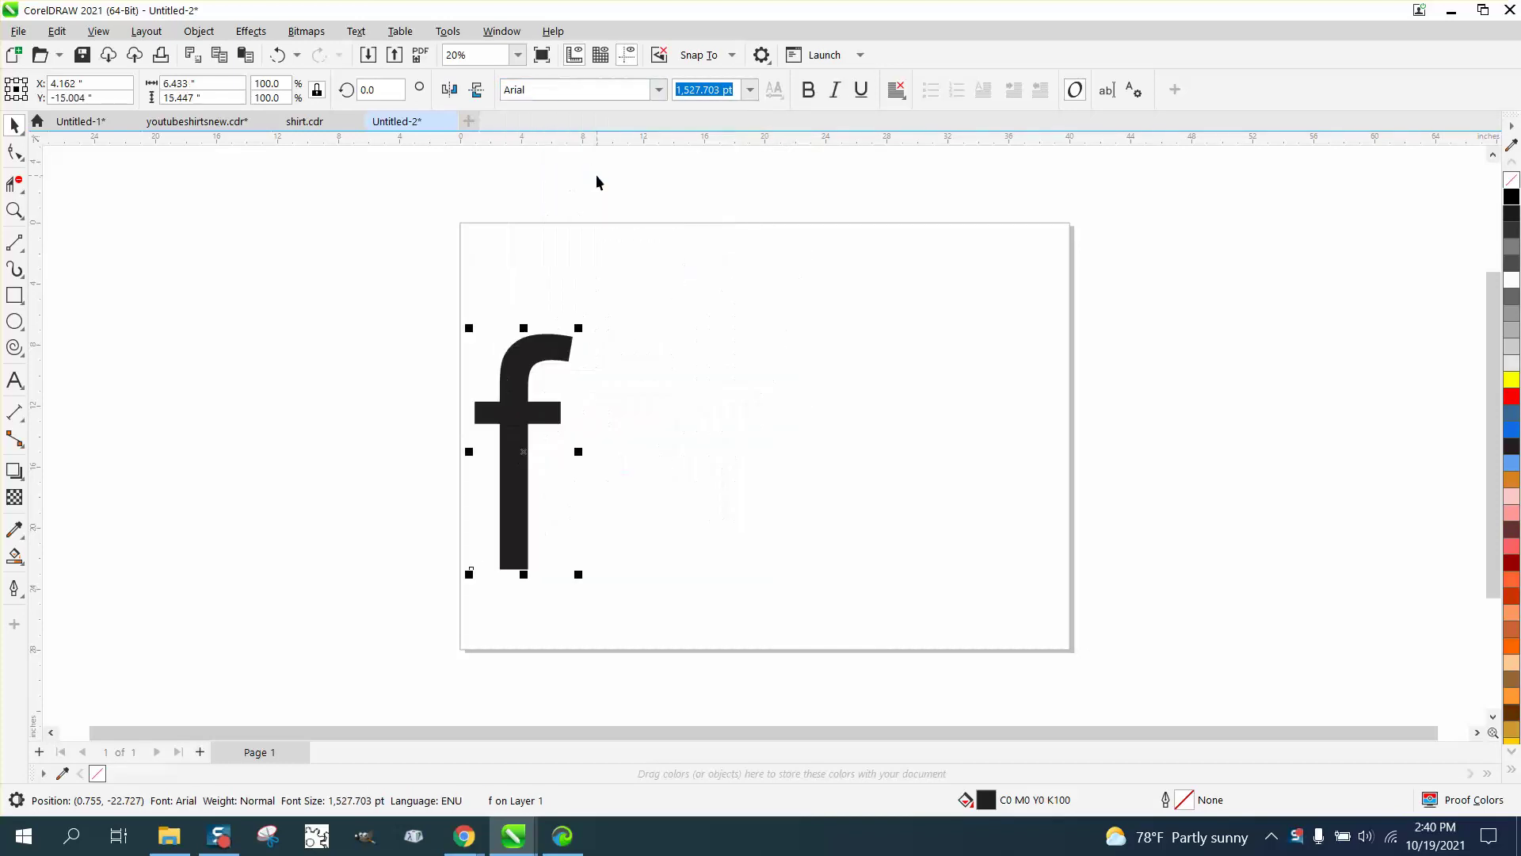
click(660, 89)
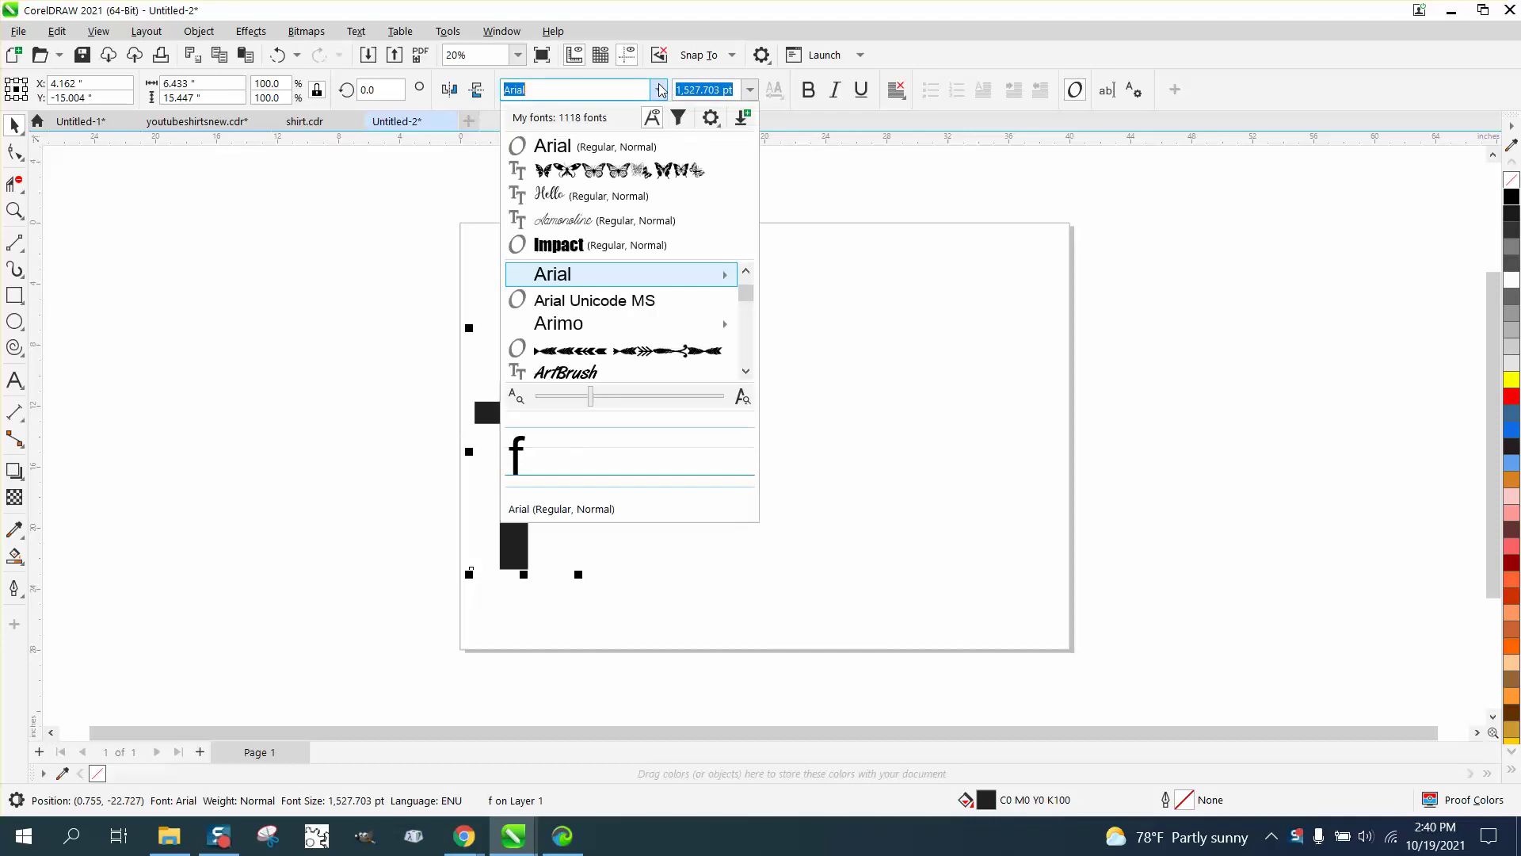
click(590, 169)
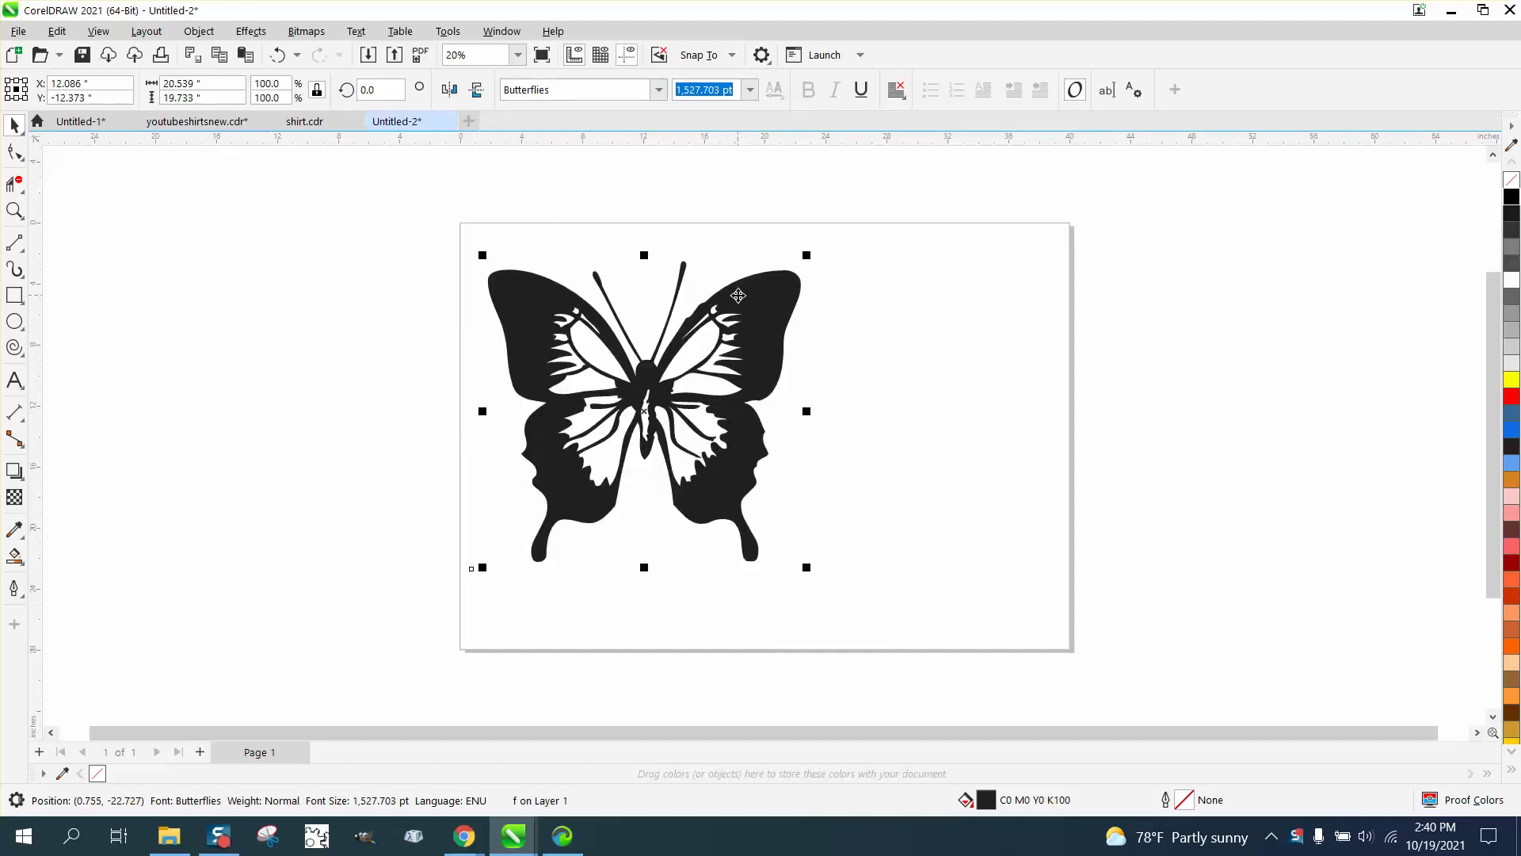
Step: Zoom in on the butterfly's upper body to inspect the glyph
click(14, 210)
drag(536, 276, 717, 424)
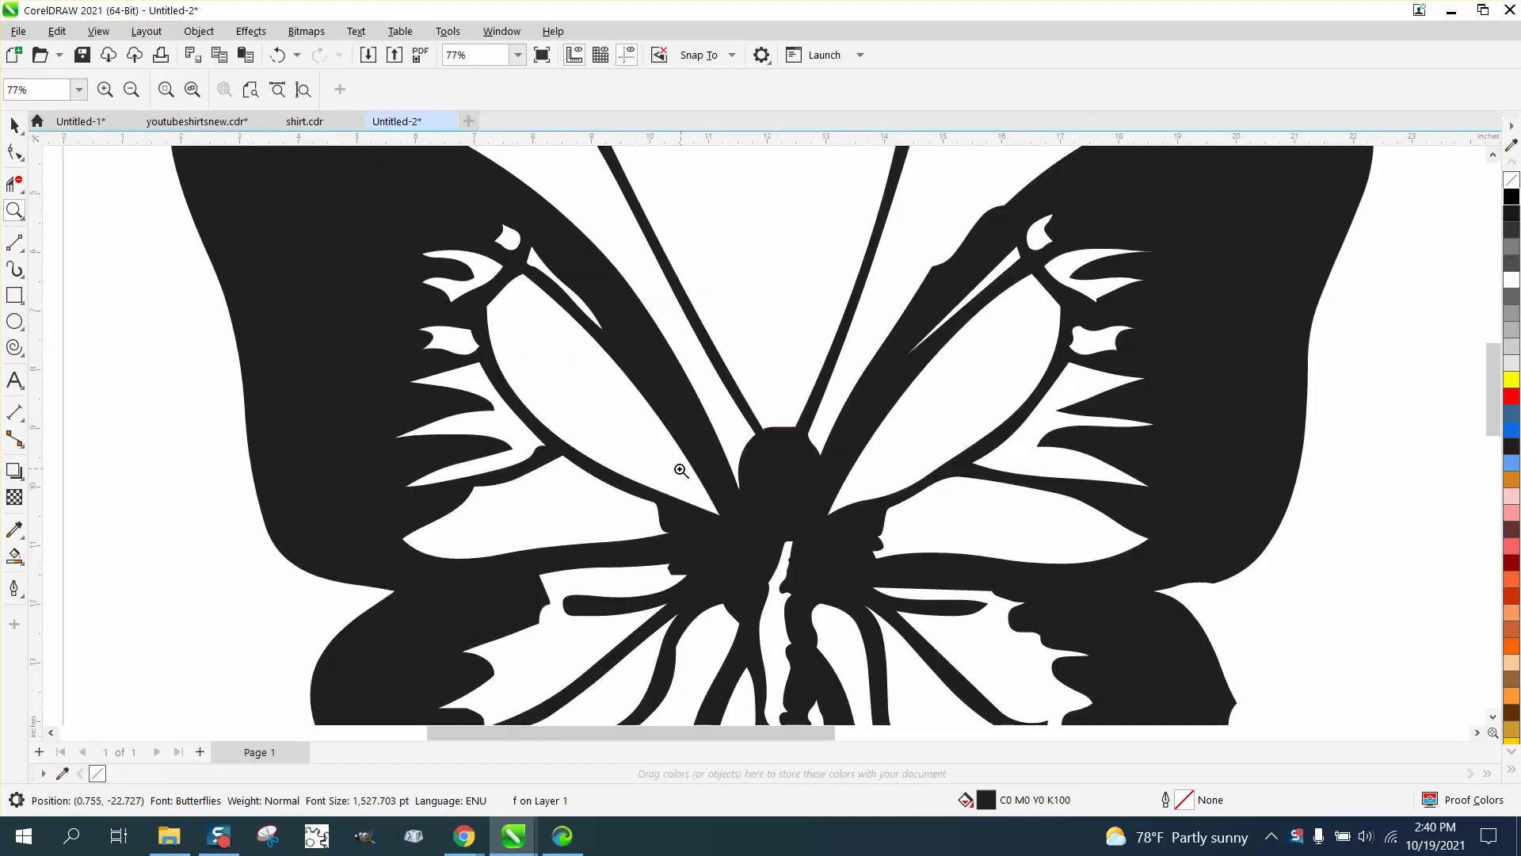
scroll(732, 515, down, 1)
scroll(791, 561, down, 2)
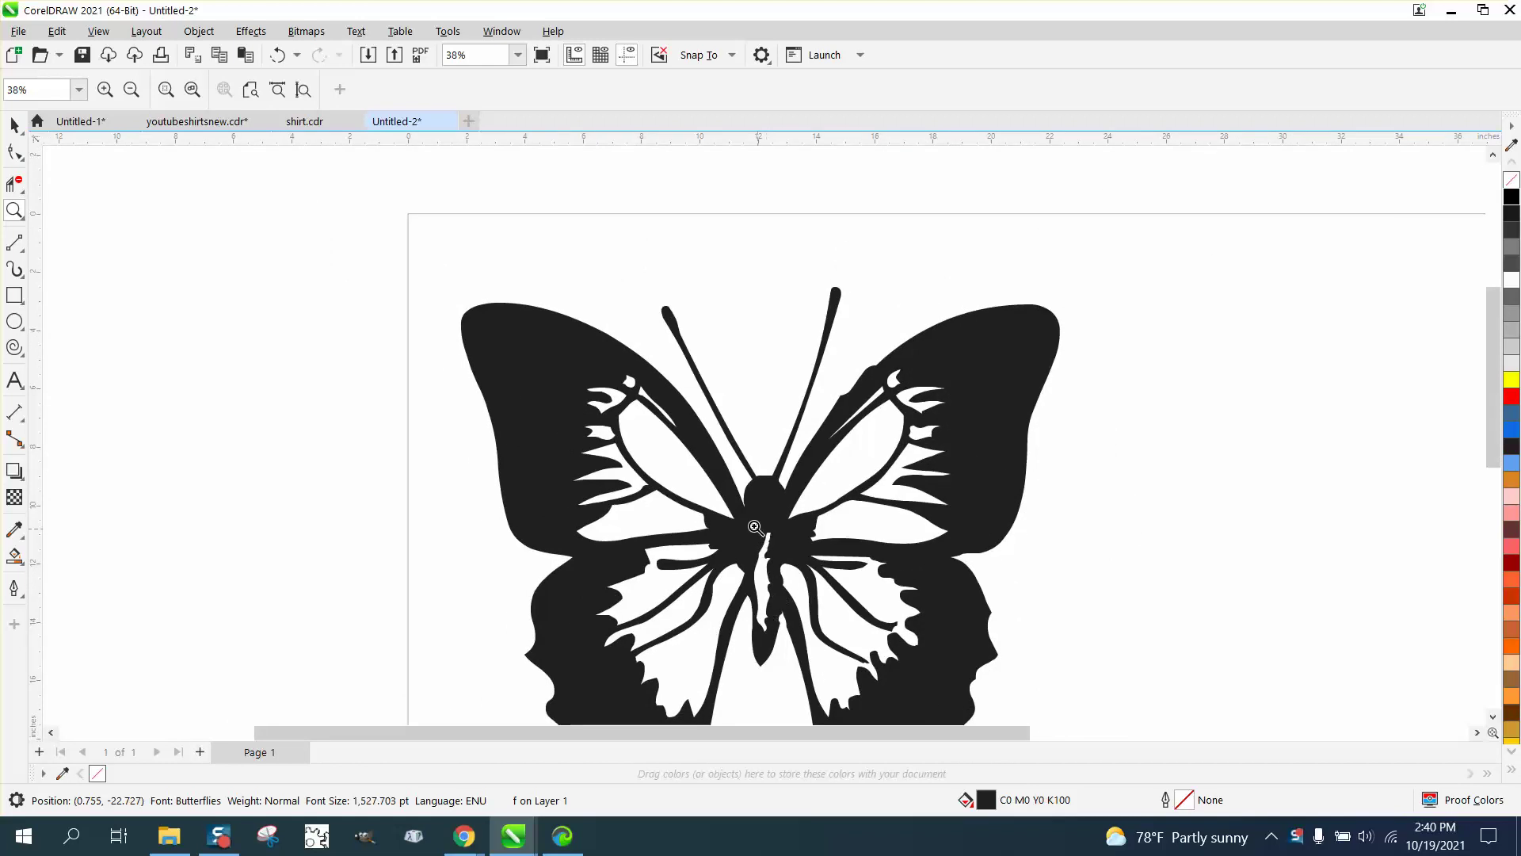
scroll(723, 502, down, 1)
scroll(720, 498, down, 1)
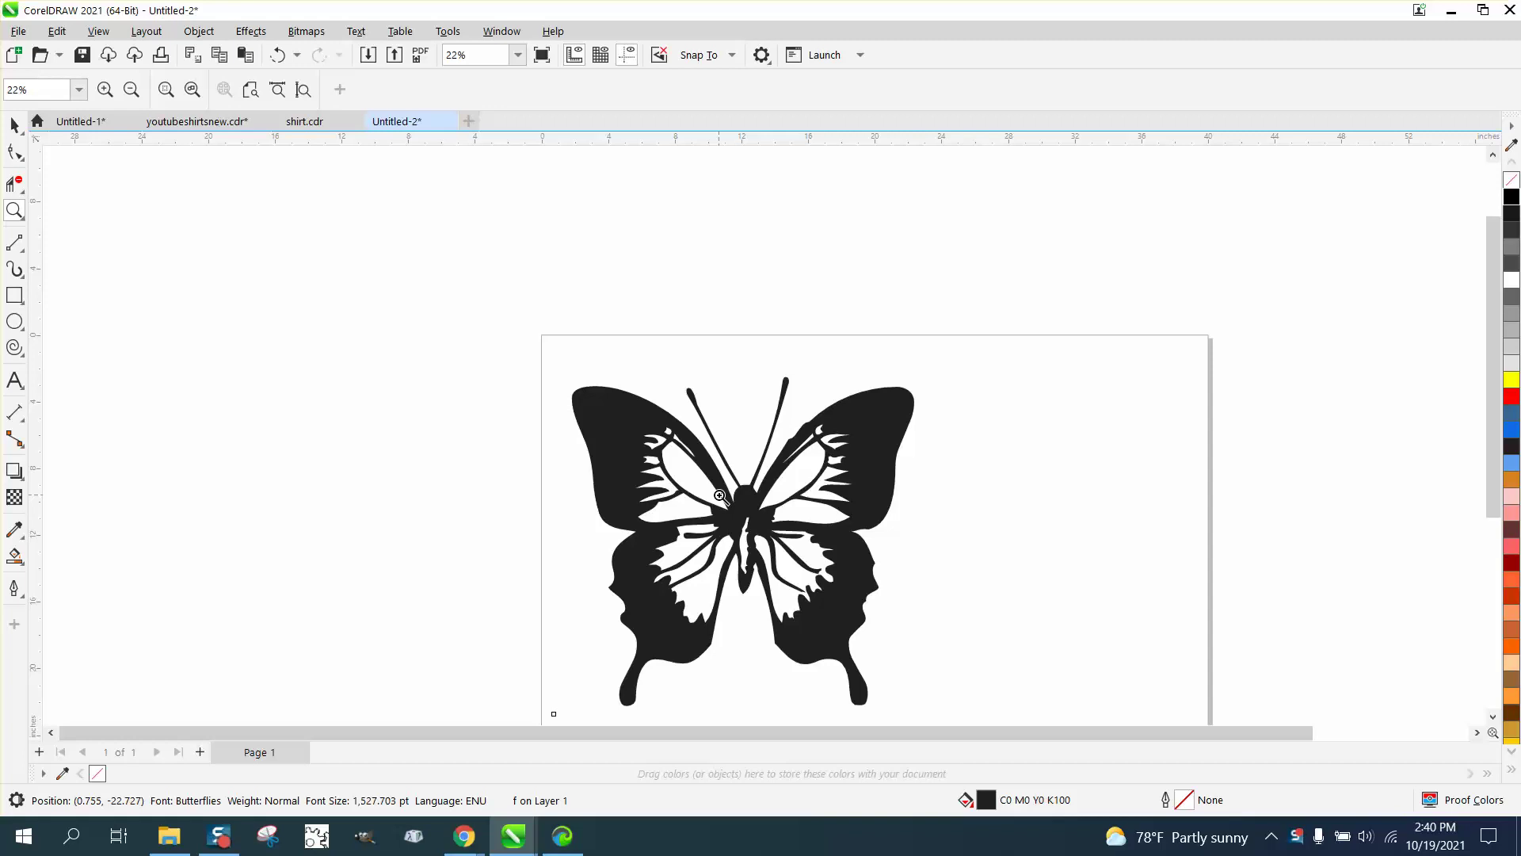
Step: Remove the butterfly's fill, give it a red hairline outline, and centre it on the page
click(14, 124)
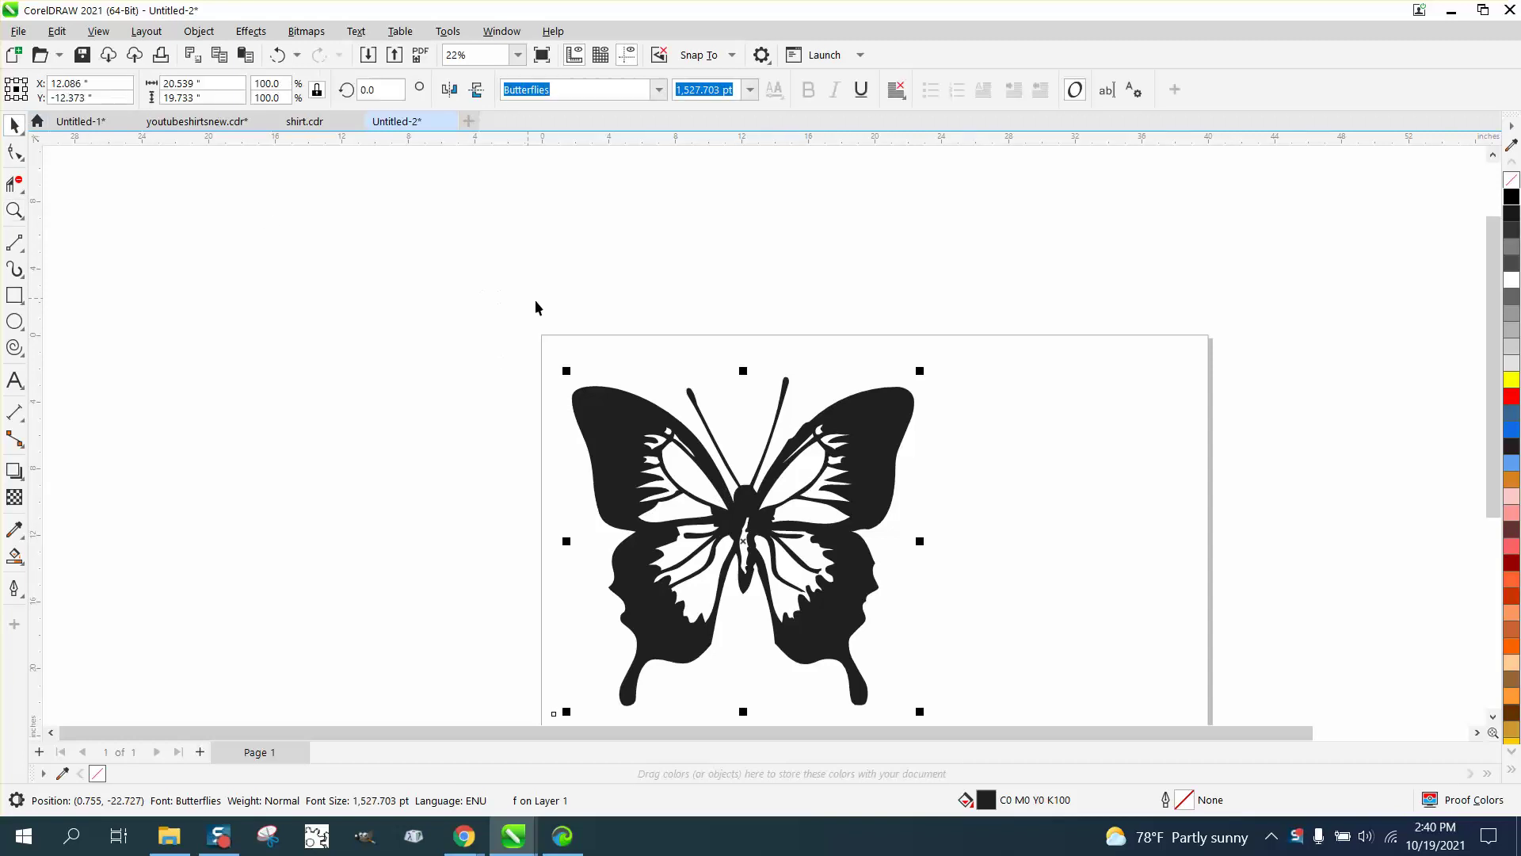
click(1511, 180)
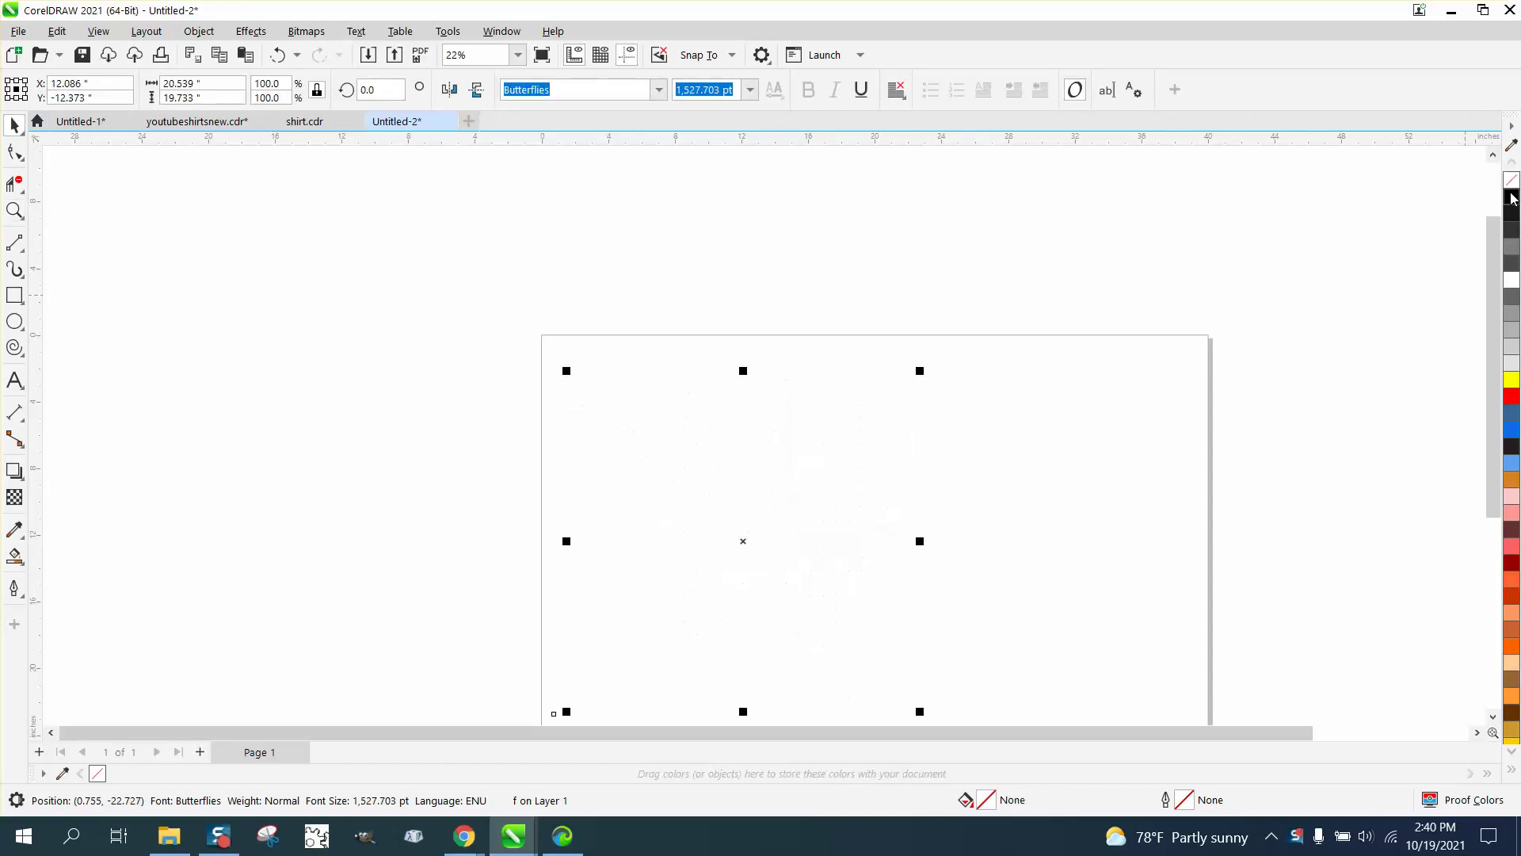
right_click(1511, 197)
right_click(1509, 399)
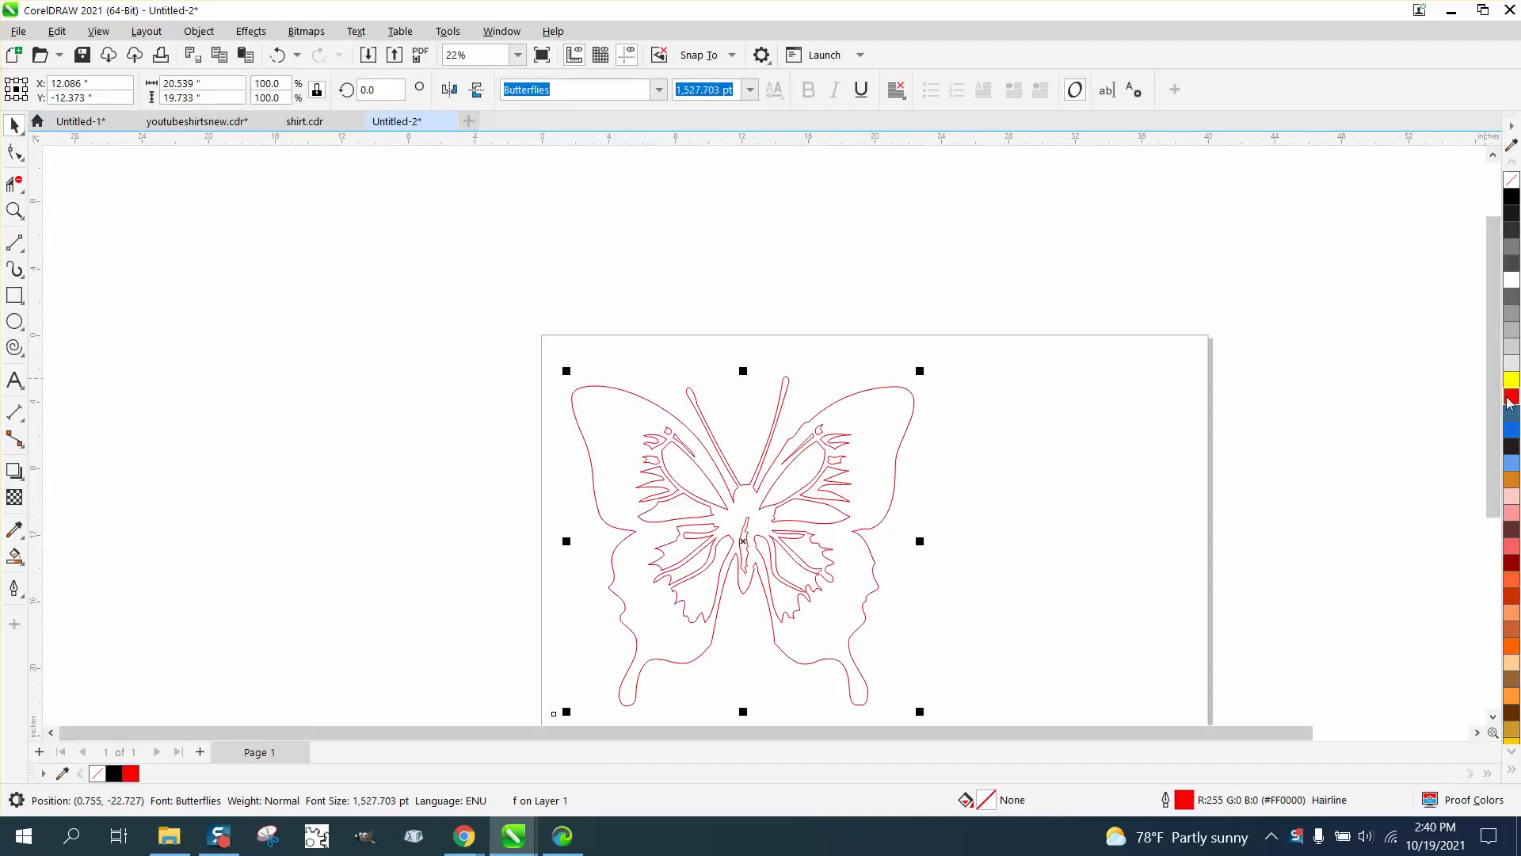
scroll(880, 461, down, 1)
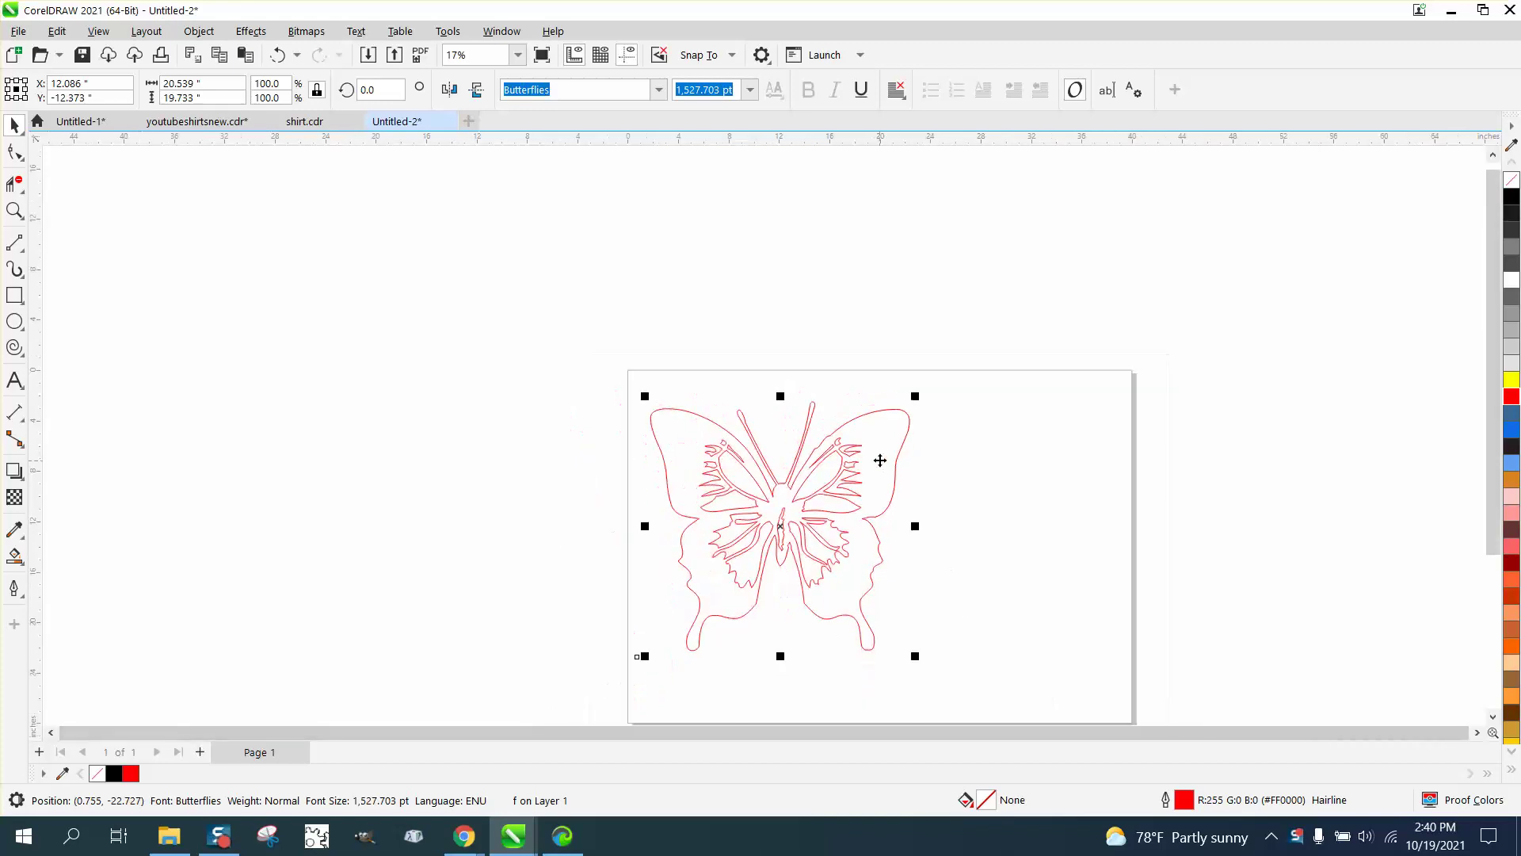
key(p)
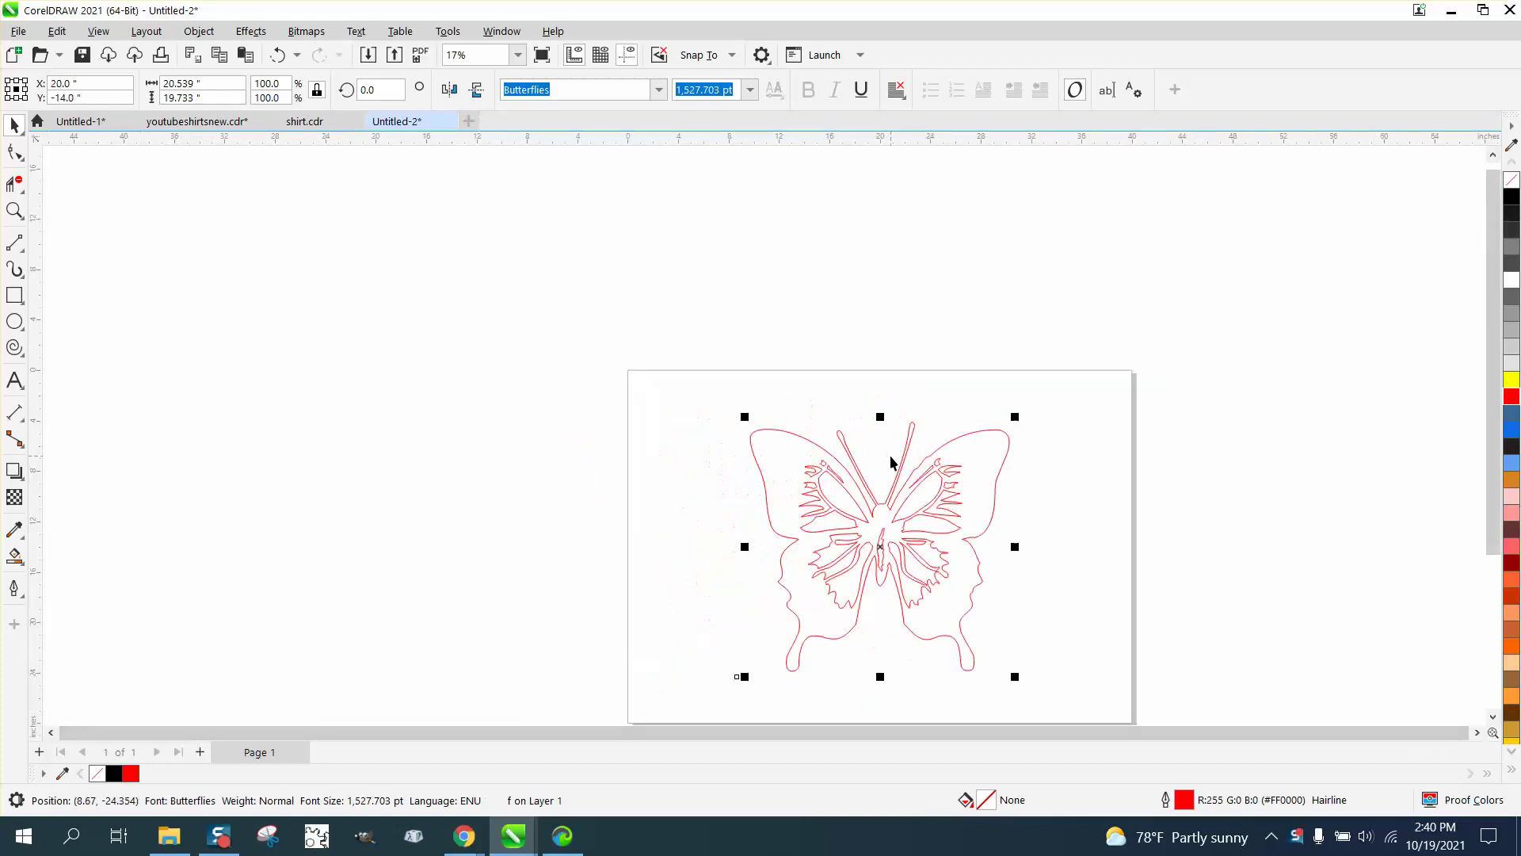
Step: Zoom in on the red outline, check it with the Shape tool, and reselect the butterfly
click(14, 210)
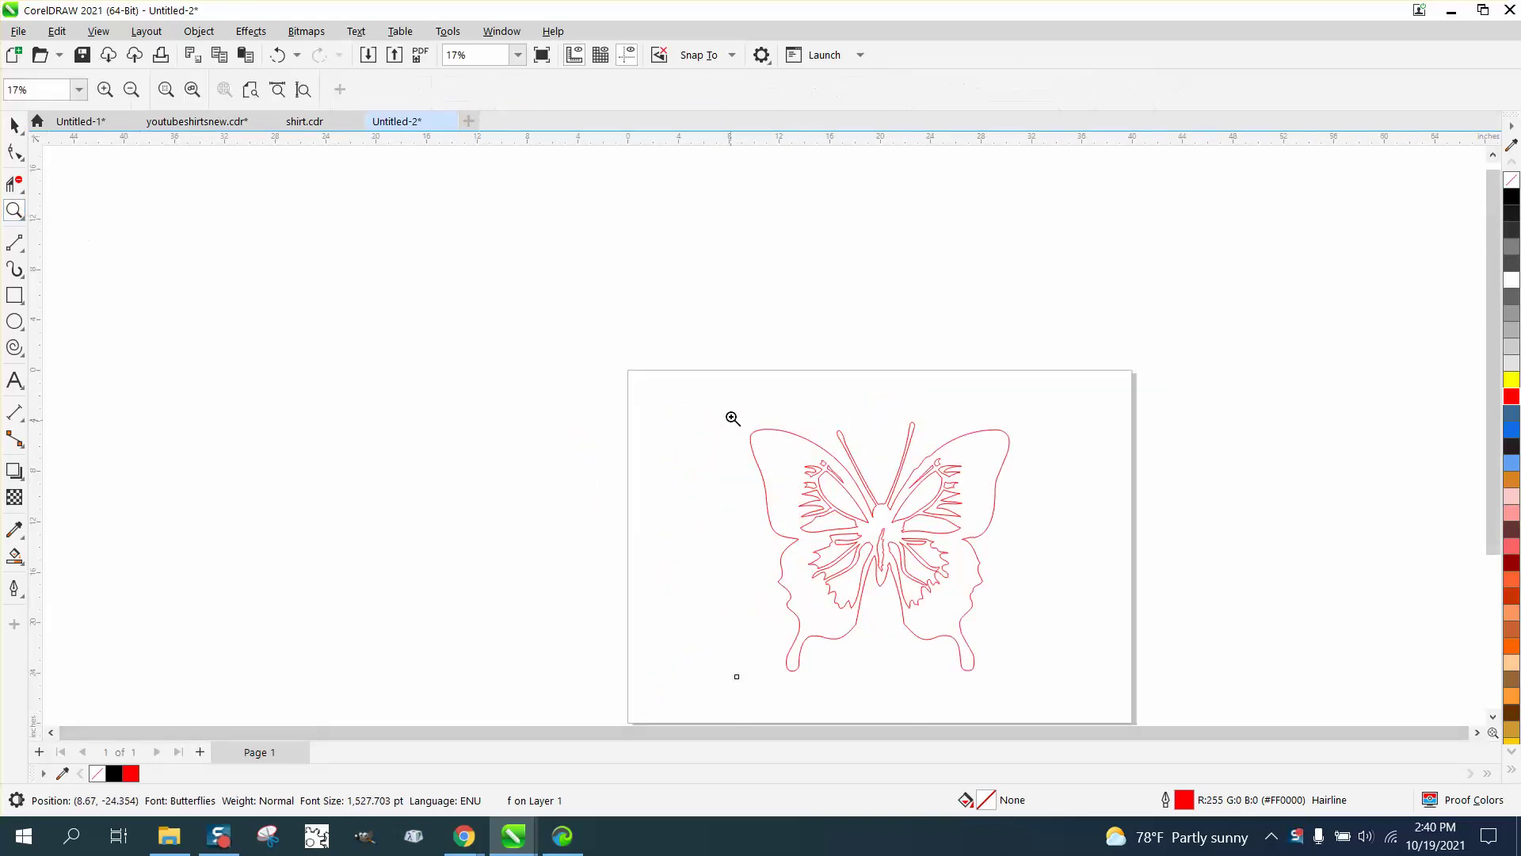
drag(733, 416, 1113, 665)
click(14, 150)
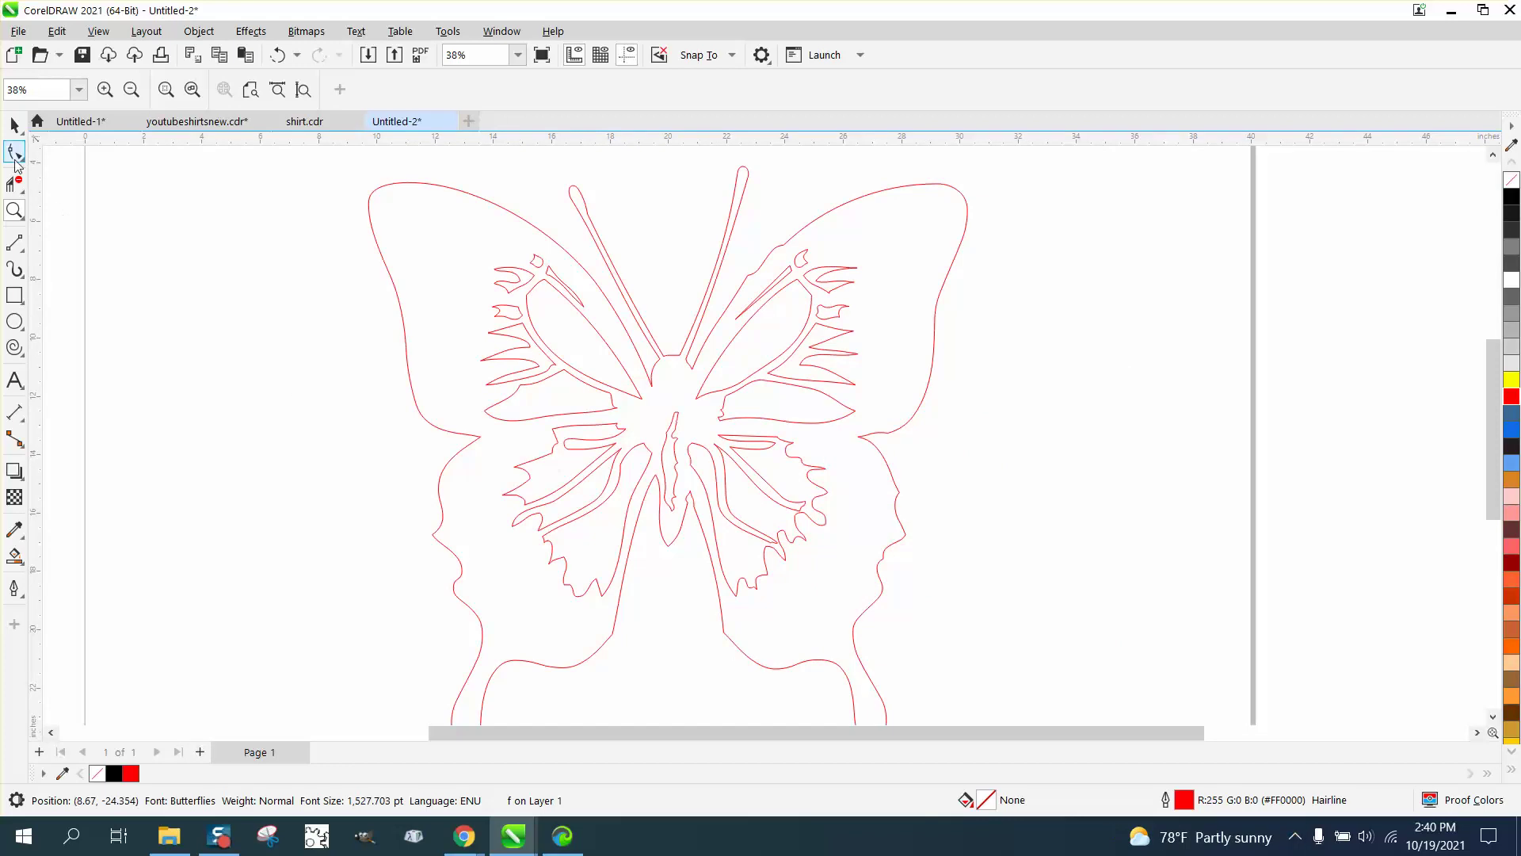
click(442, 214)
click(15, 125)
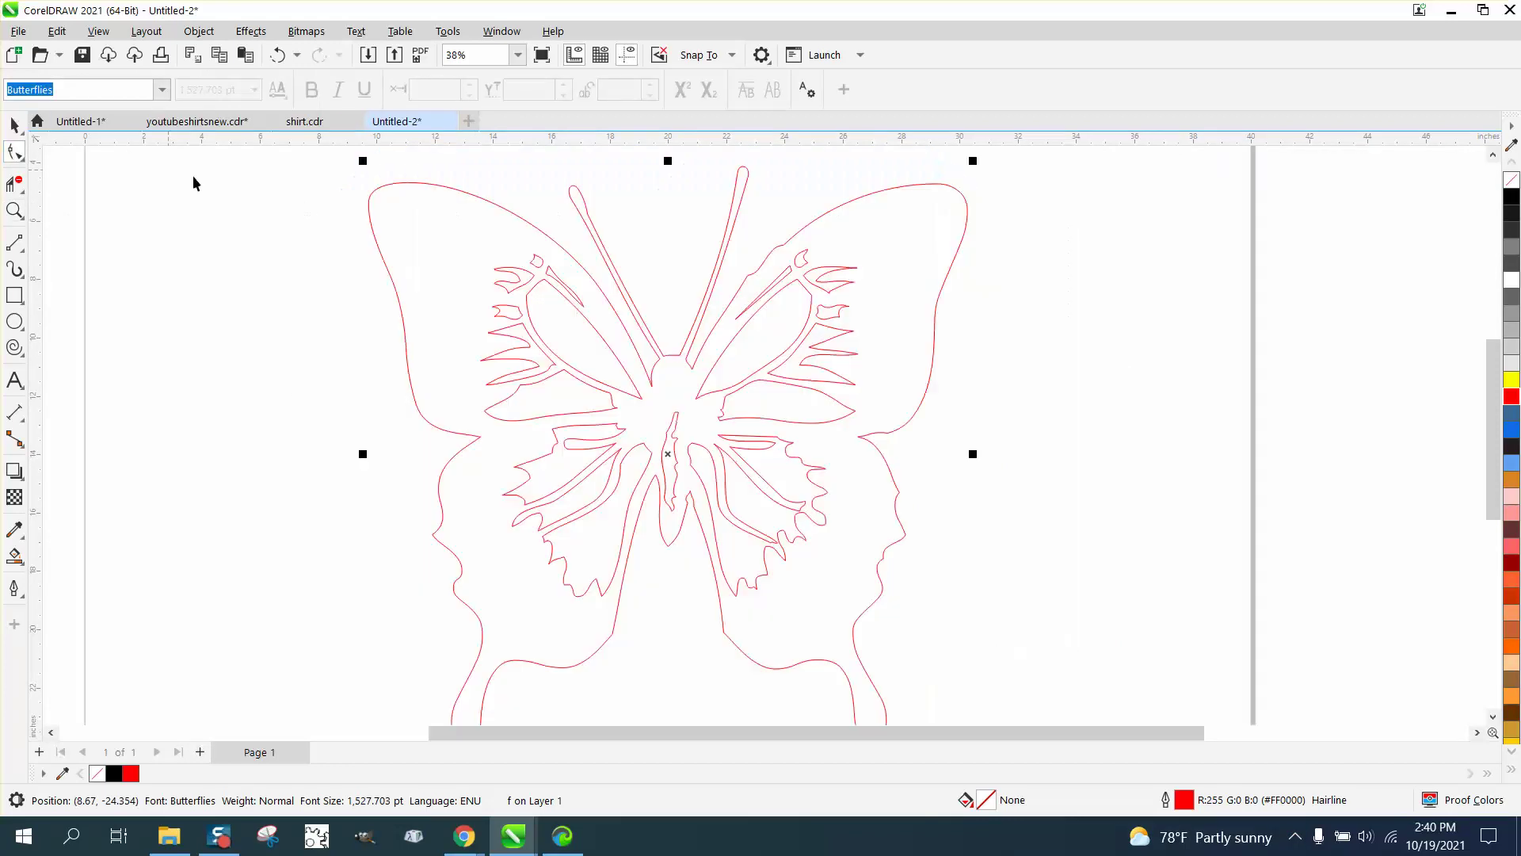
key(F10)
key(space)
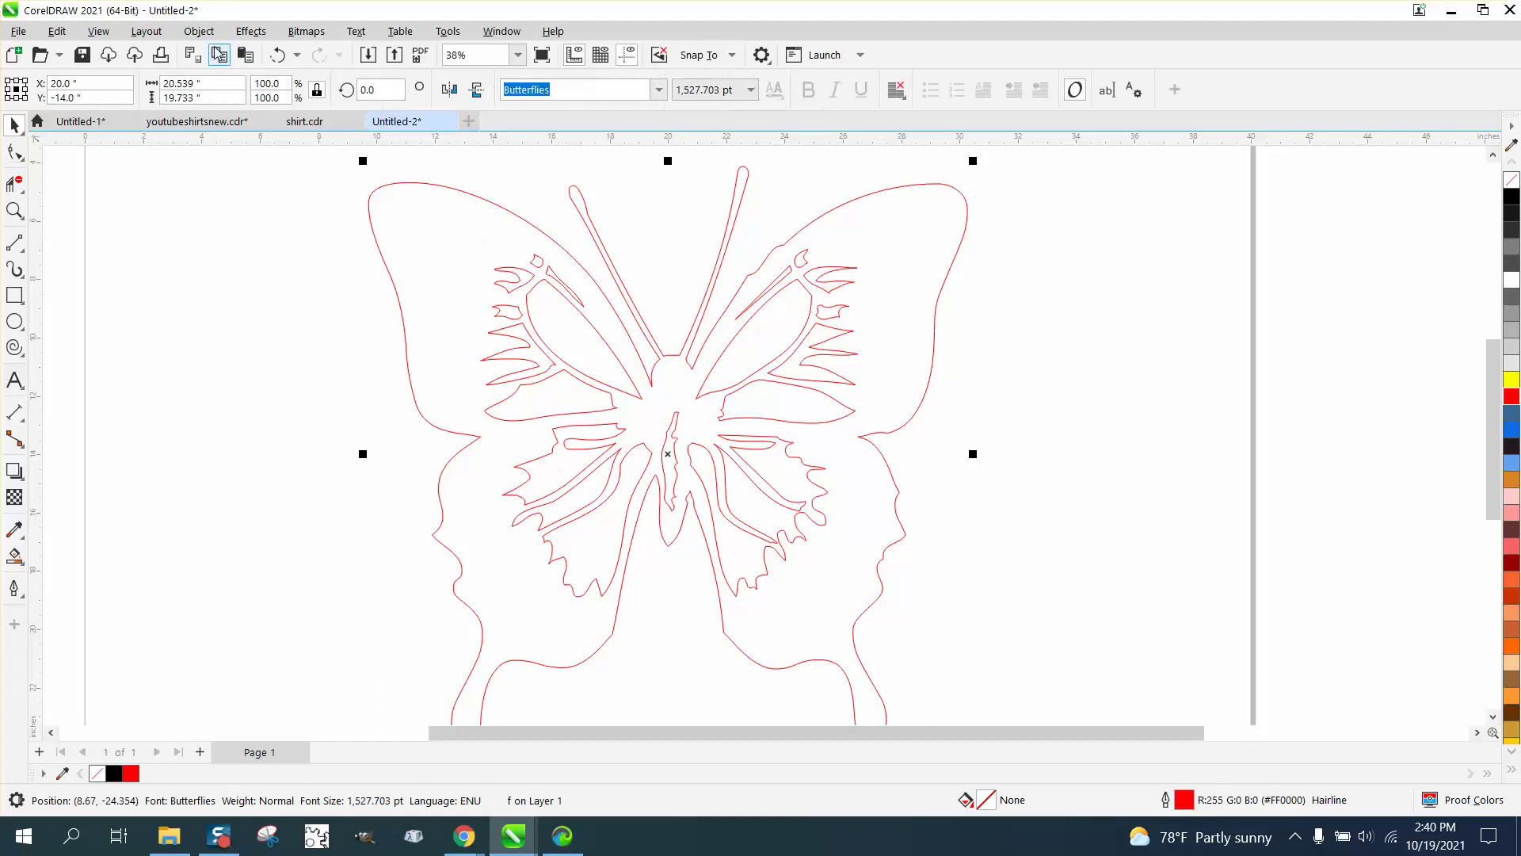
Step: Convert the butterfly text to curves and marquee-select all 601 of its nodes
click(199, 31)
click(299, 505)
click(14, 151)
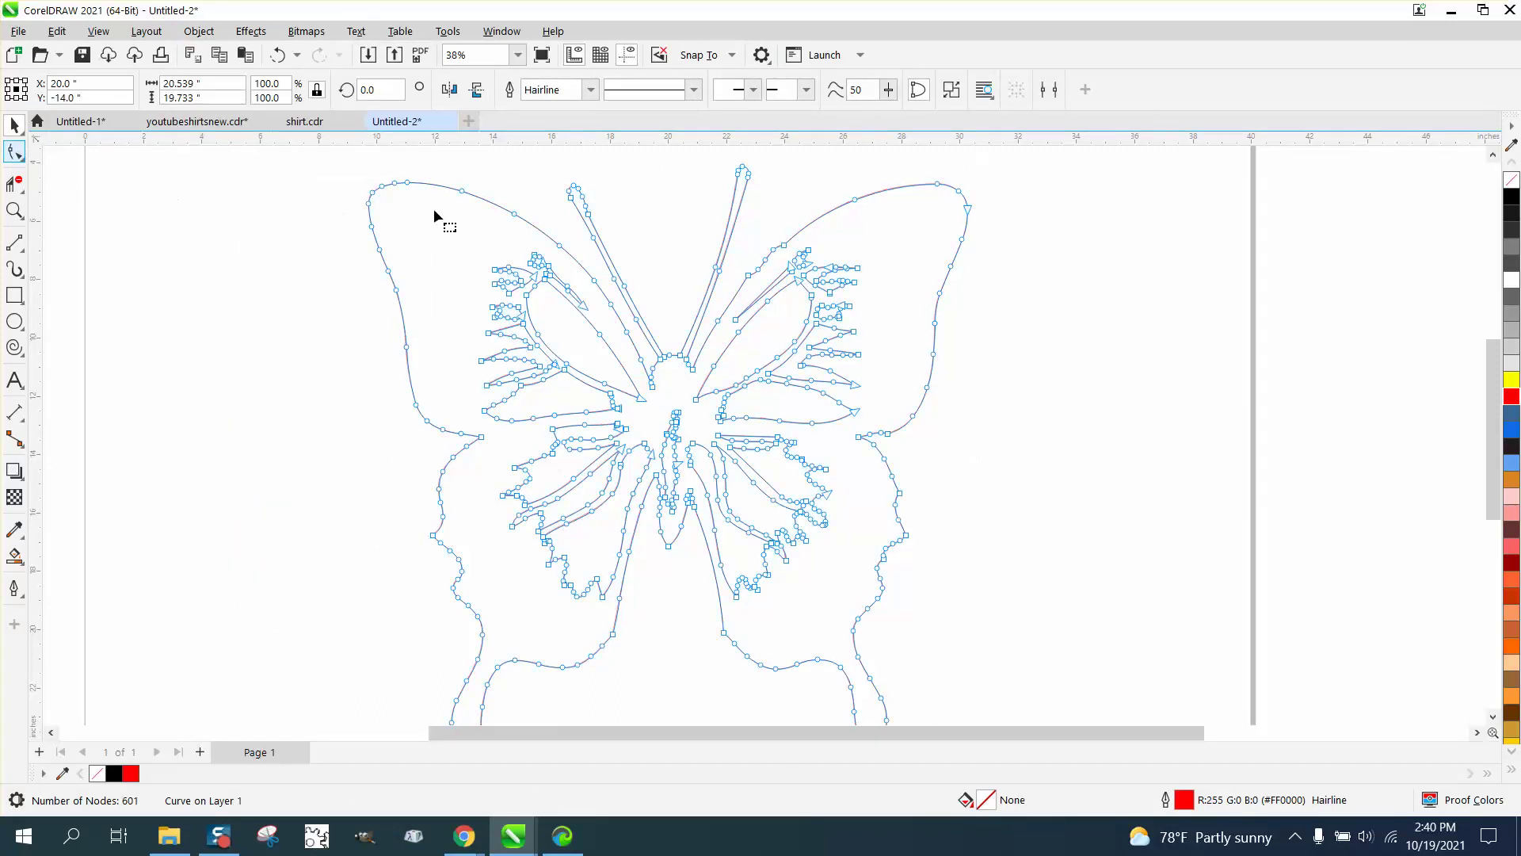
scroll(496, 252, down, 2)
drag(401, 183, 861, 586)
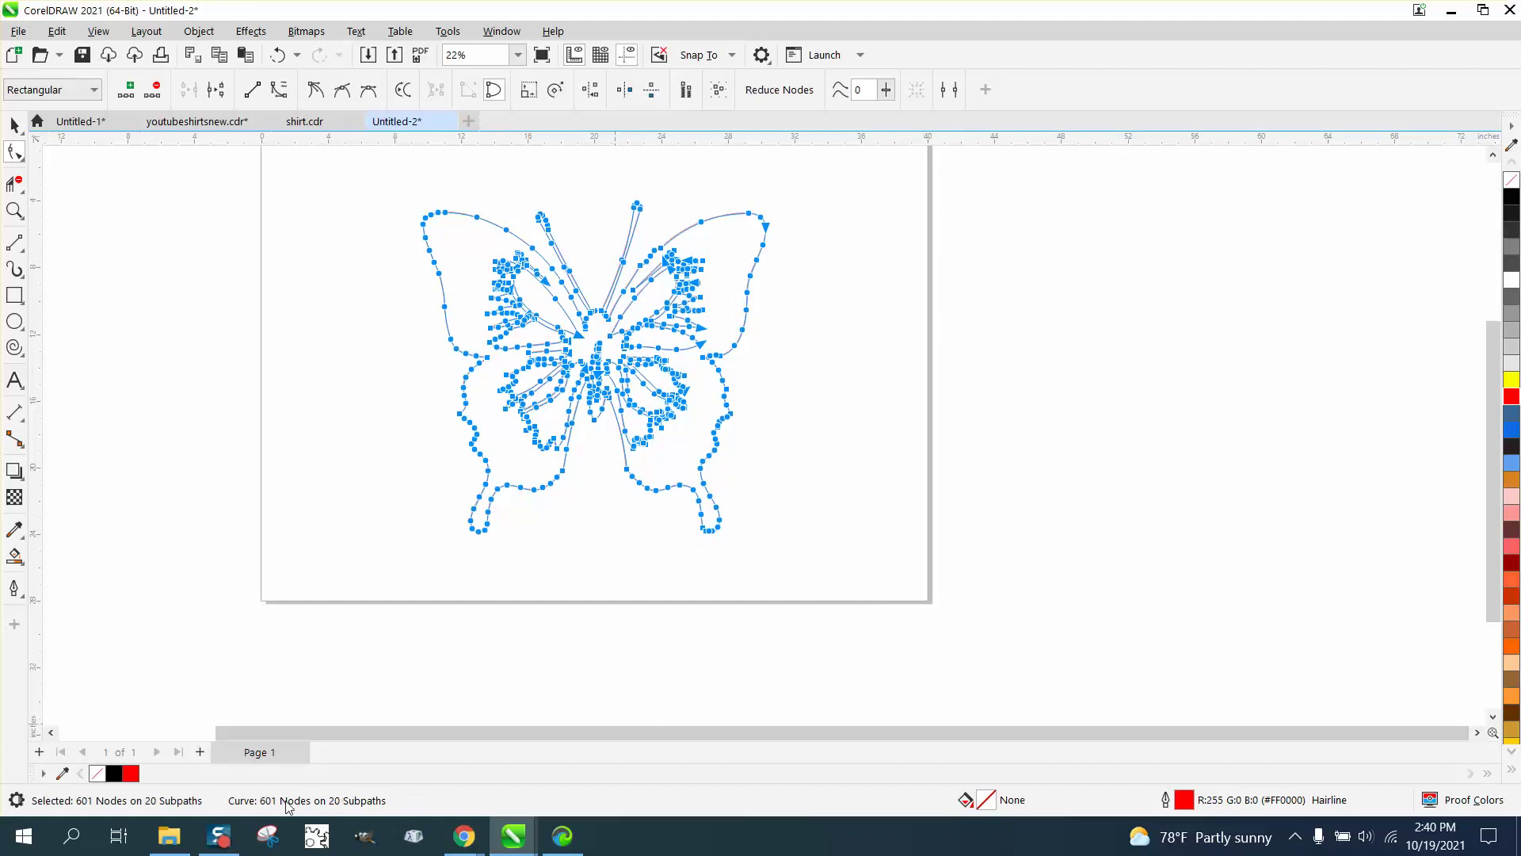
click(24, 394)
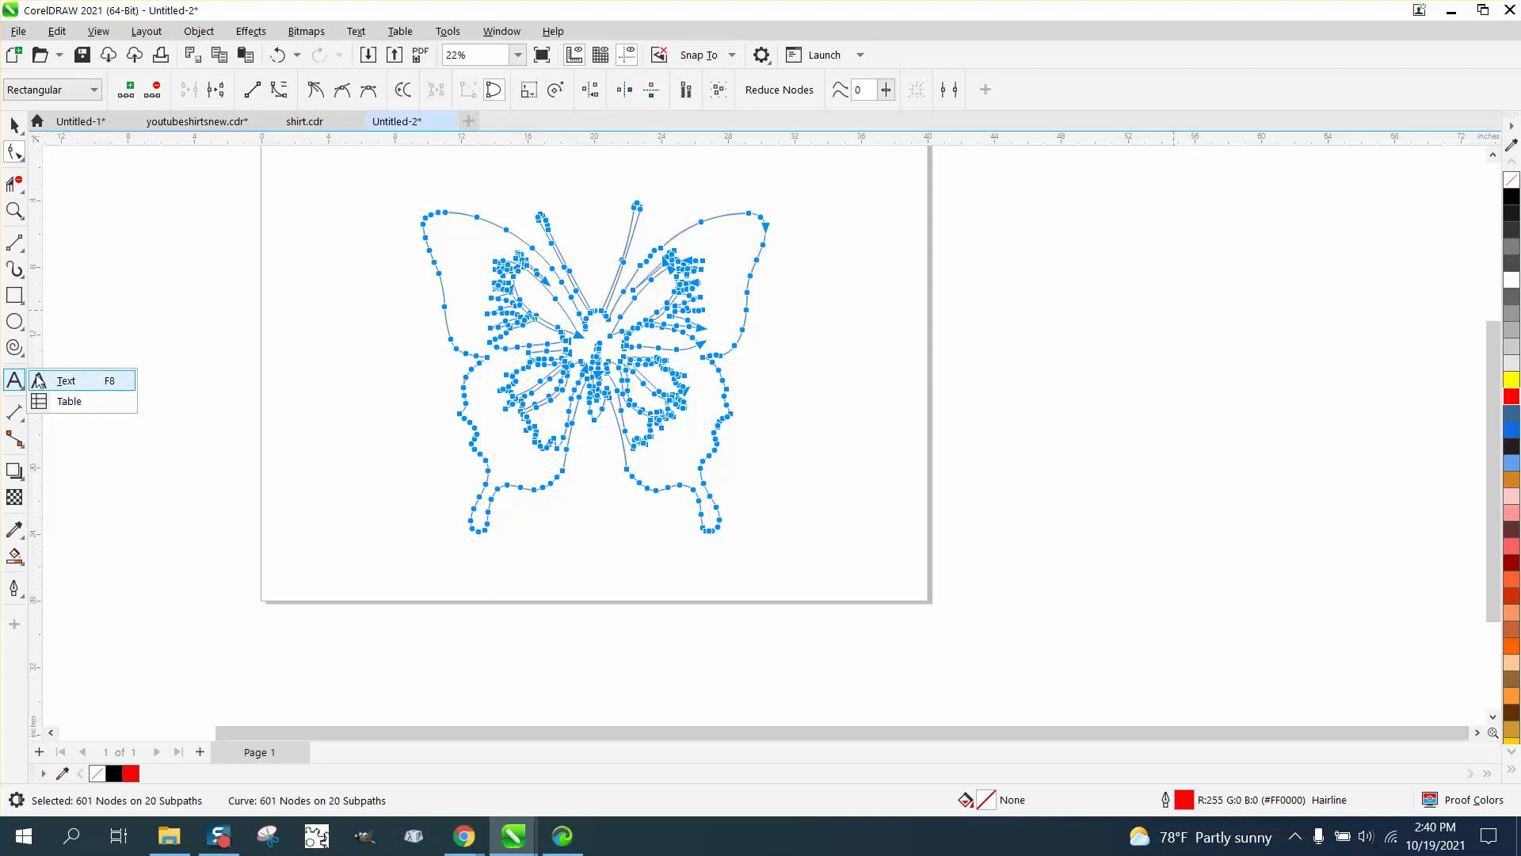
click(63, 383)
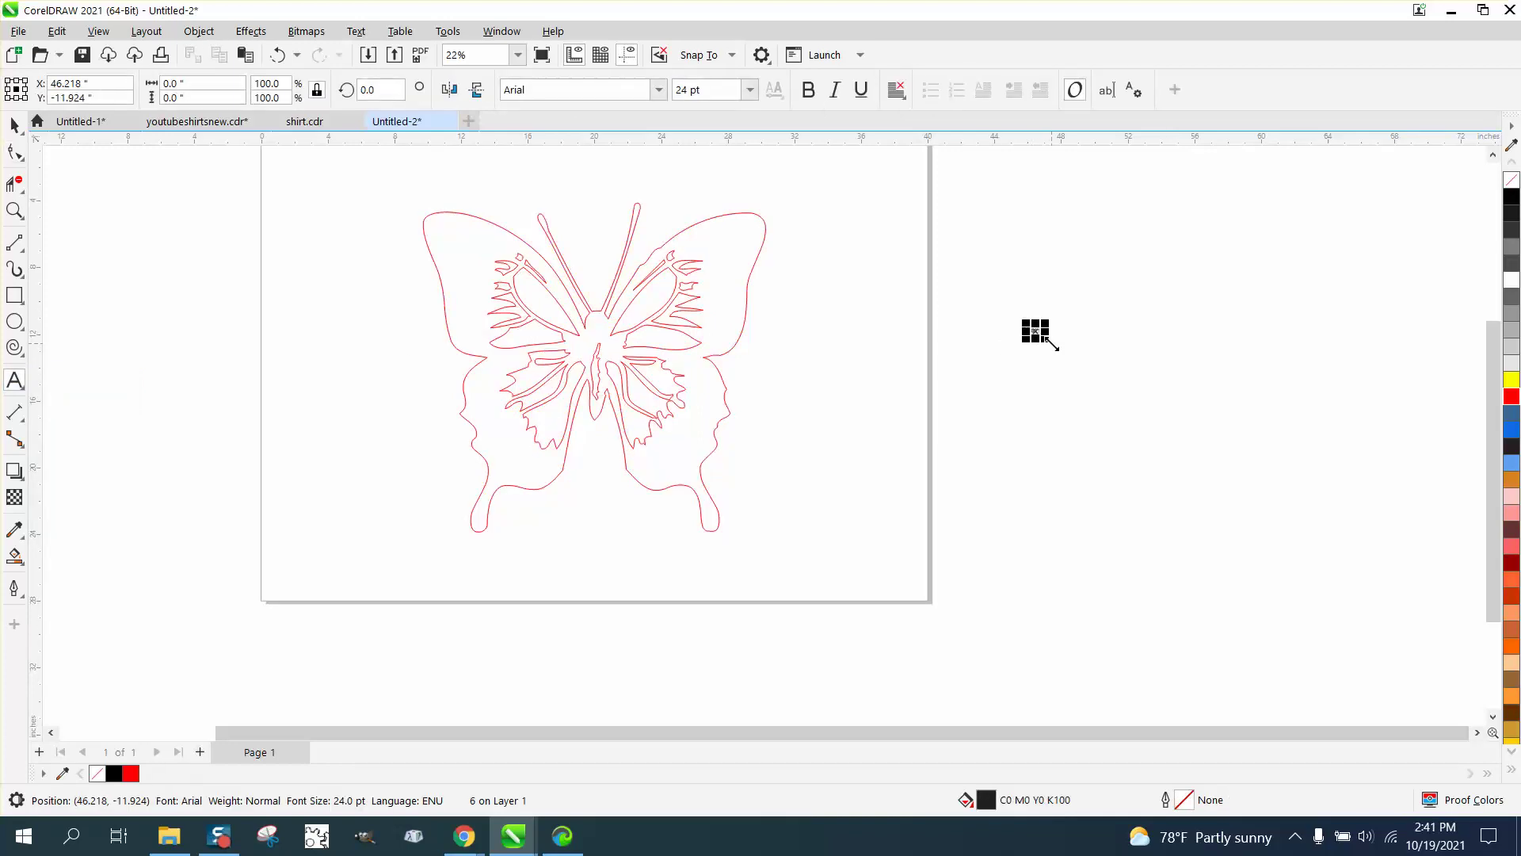
Step: Place a large Arial '601' label beside the page's right edge, then reselect the butterfly curve
click(1035, 331)
key(ctrl+v)
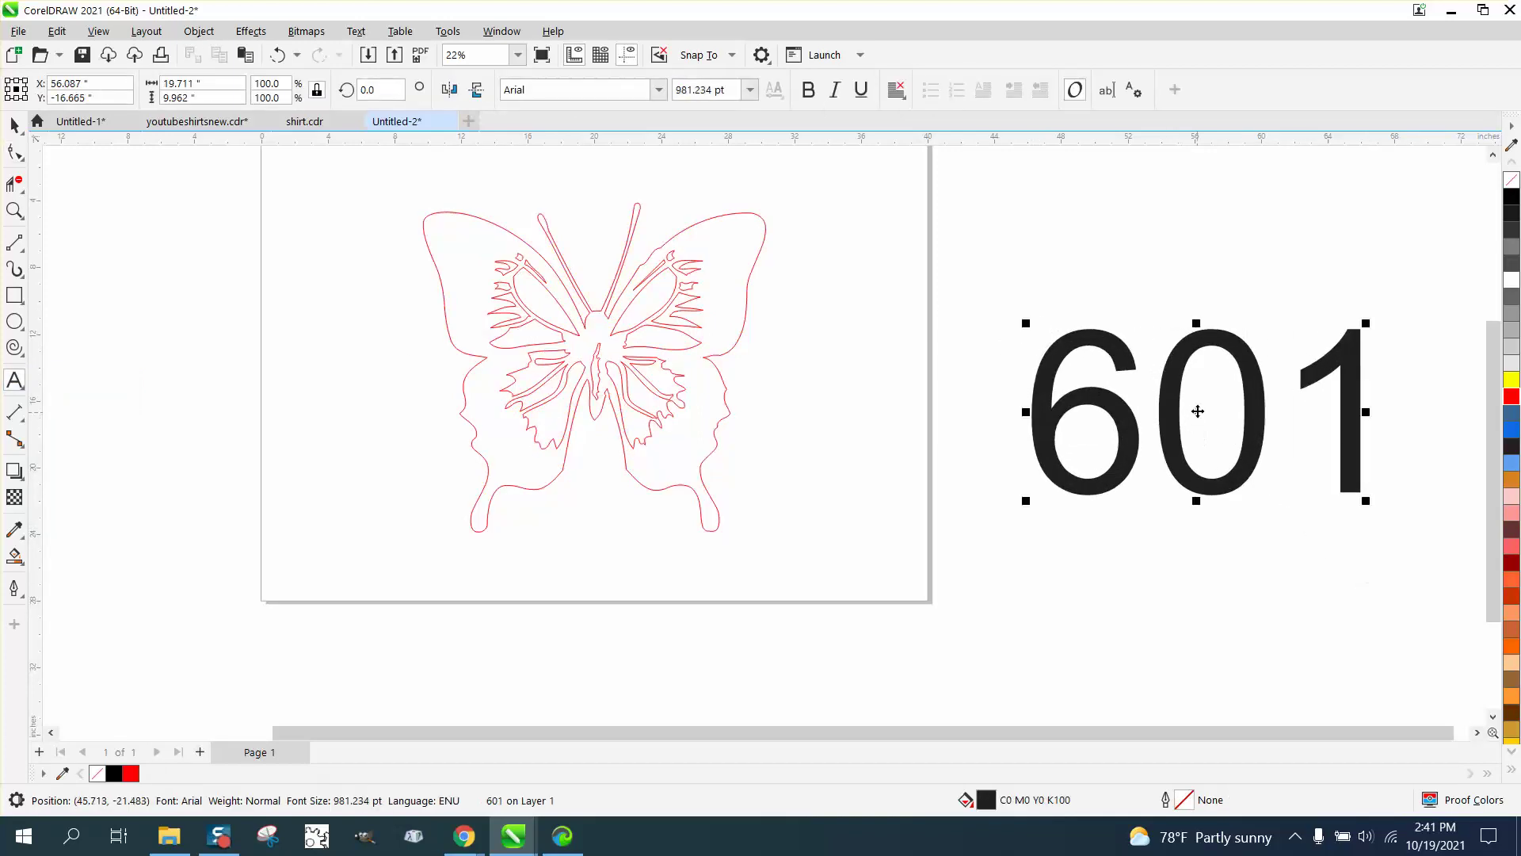
drag(1198, 411, 1119, 286)
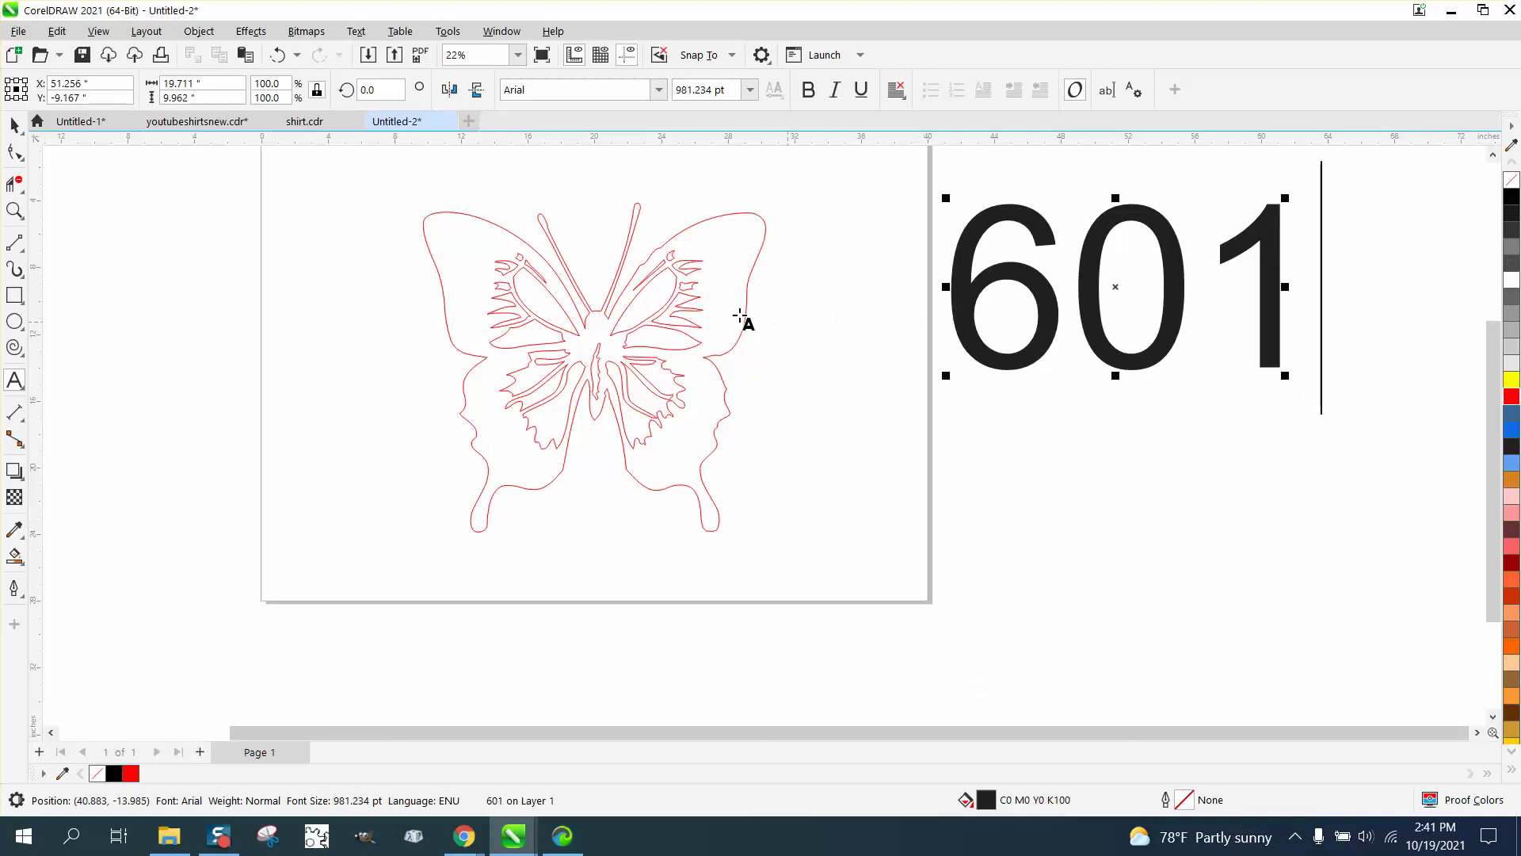
click(14, 124)
click(584, 297)
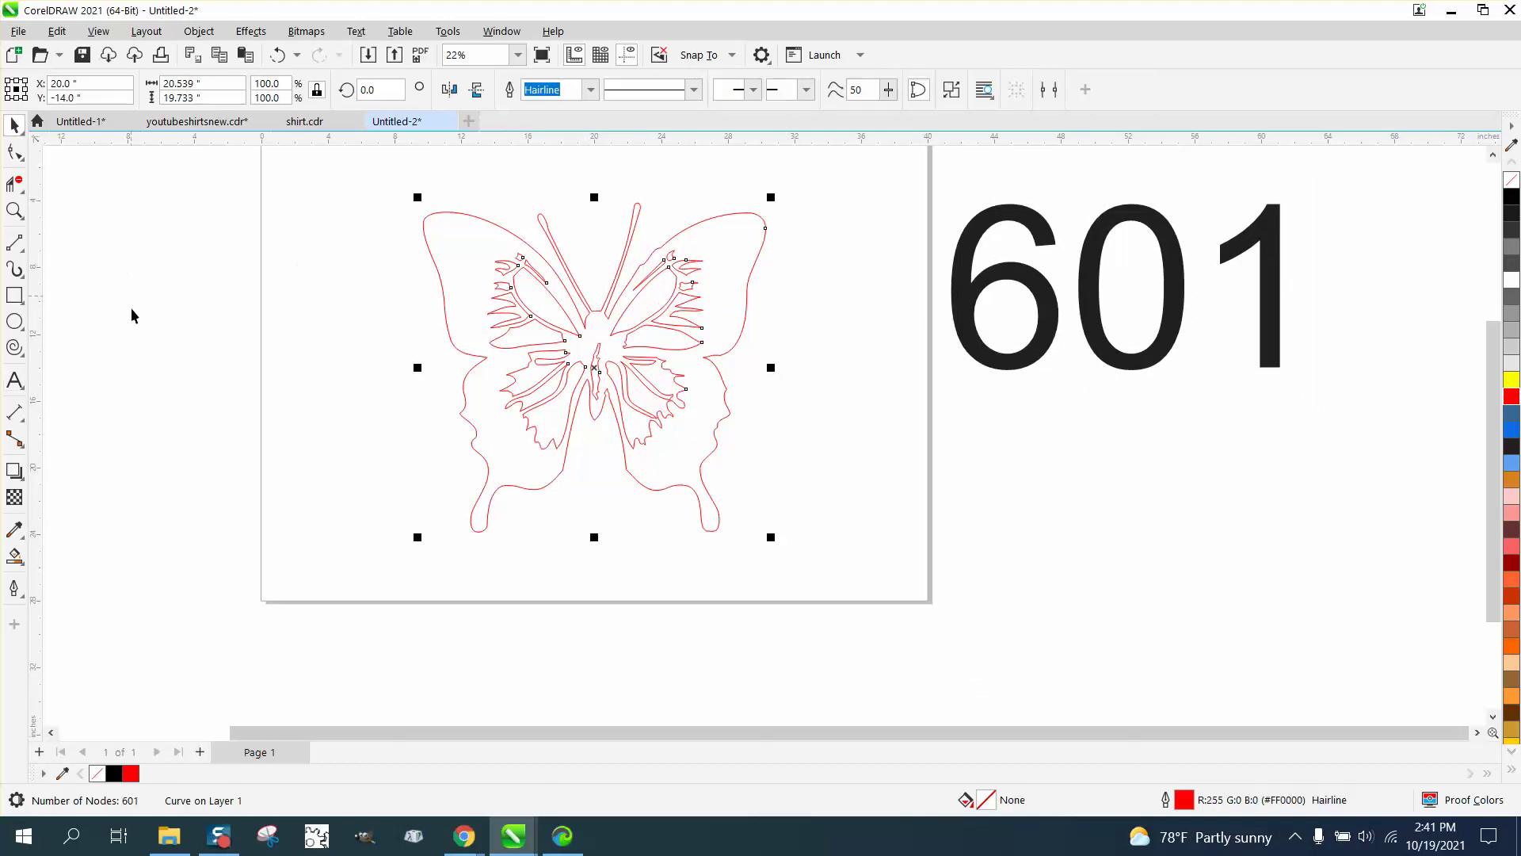
Step: Draw a vertical two-point line and centre it on the page as a centre line
click(27, 258)
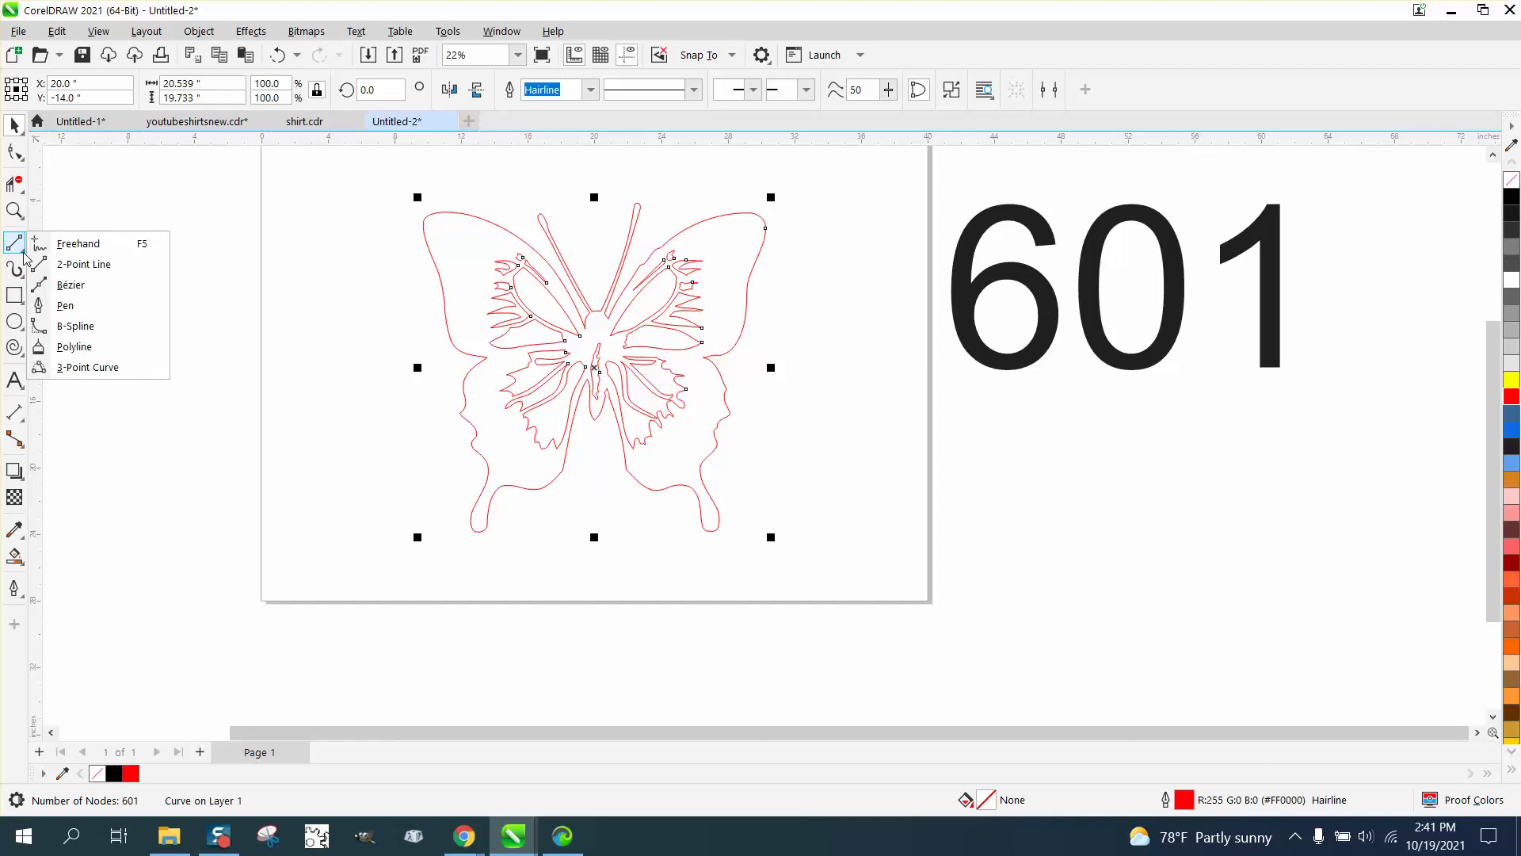
click(71, 264)
drag(219, 150, 214, 591)
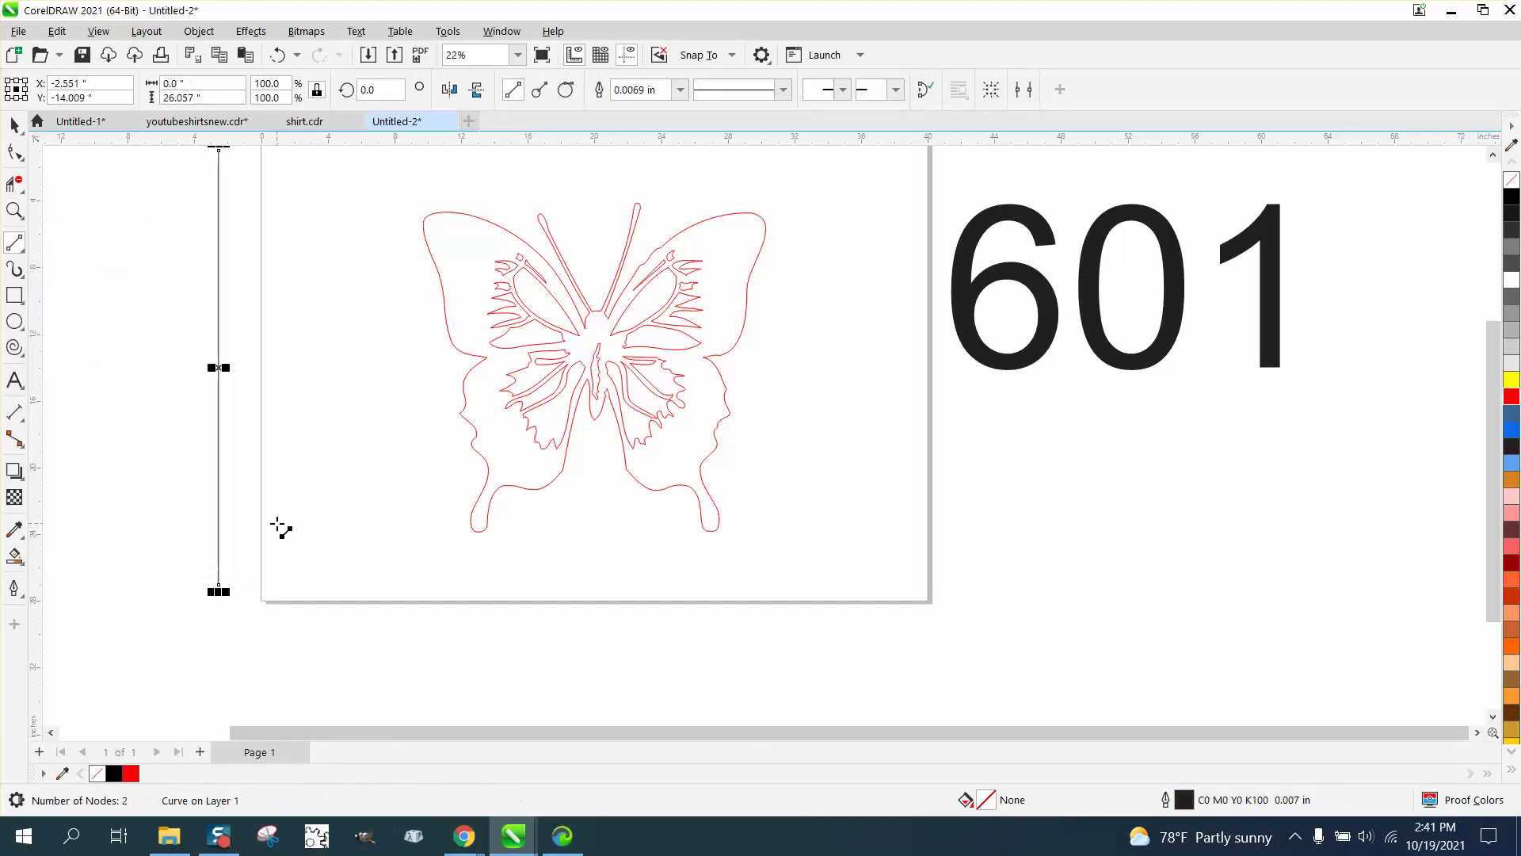
key(p)
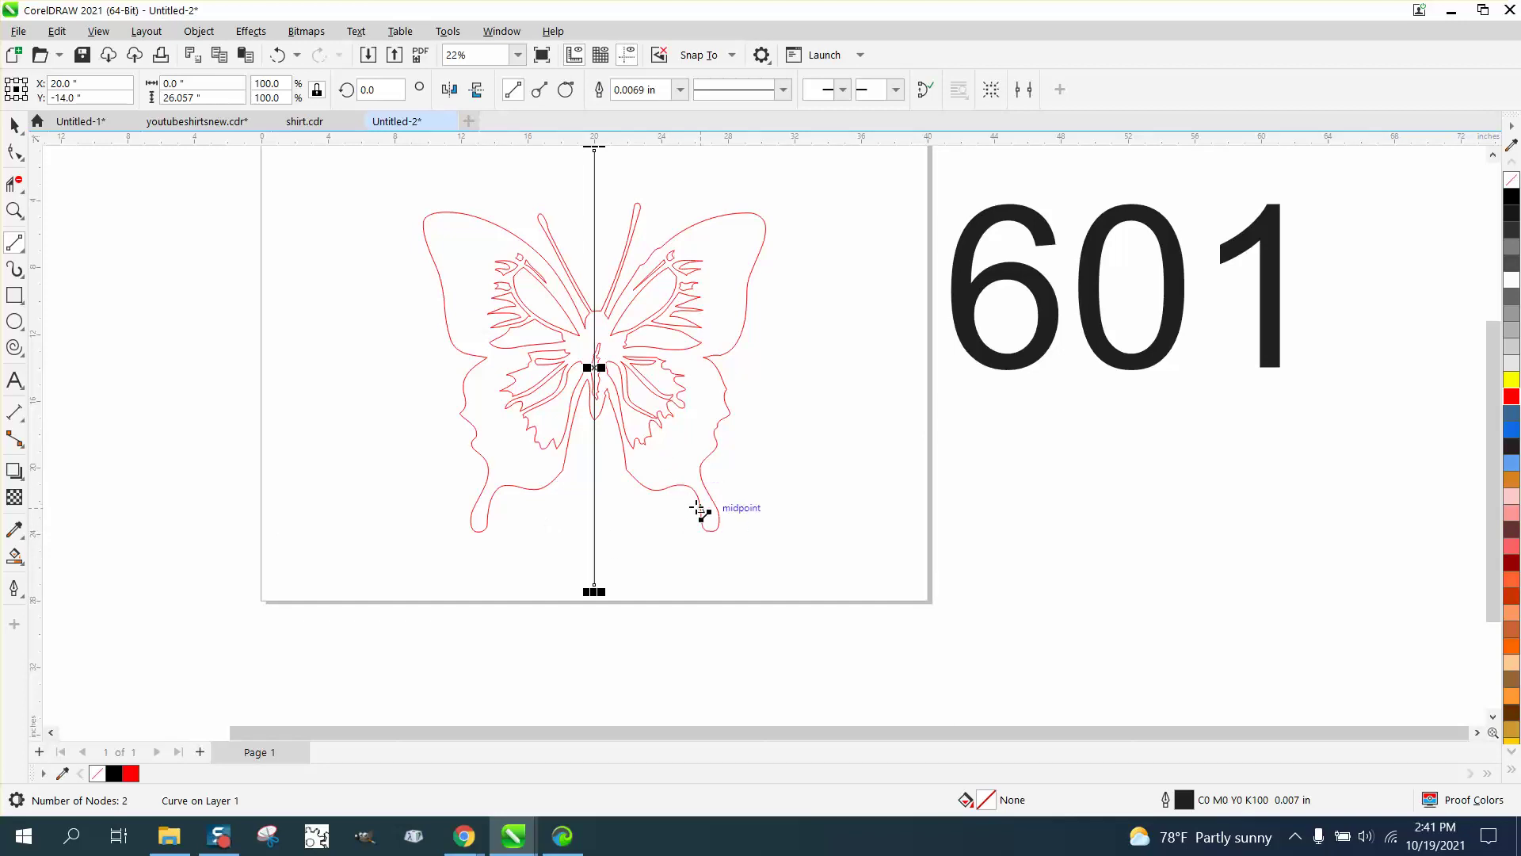
Step: Erase the butterfly's right half and the leftover fragment, zooming in to check the centre line
click(14, 184)
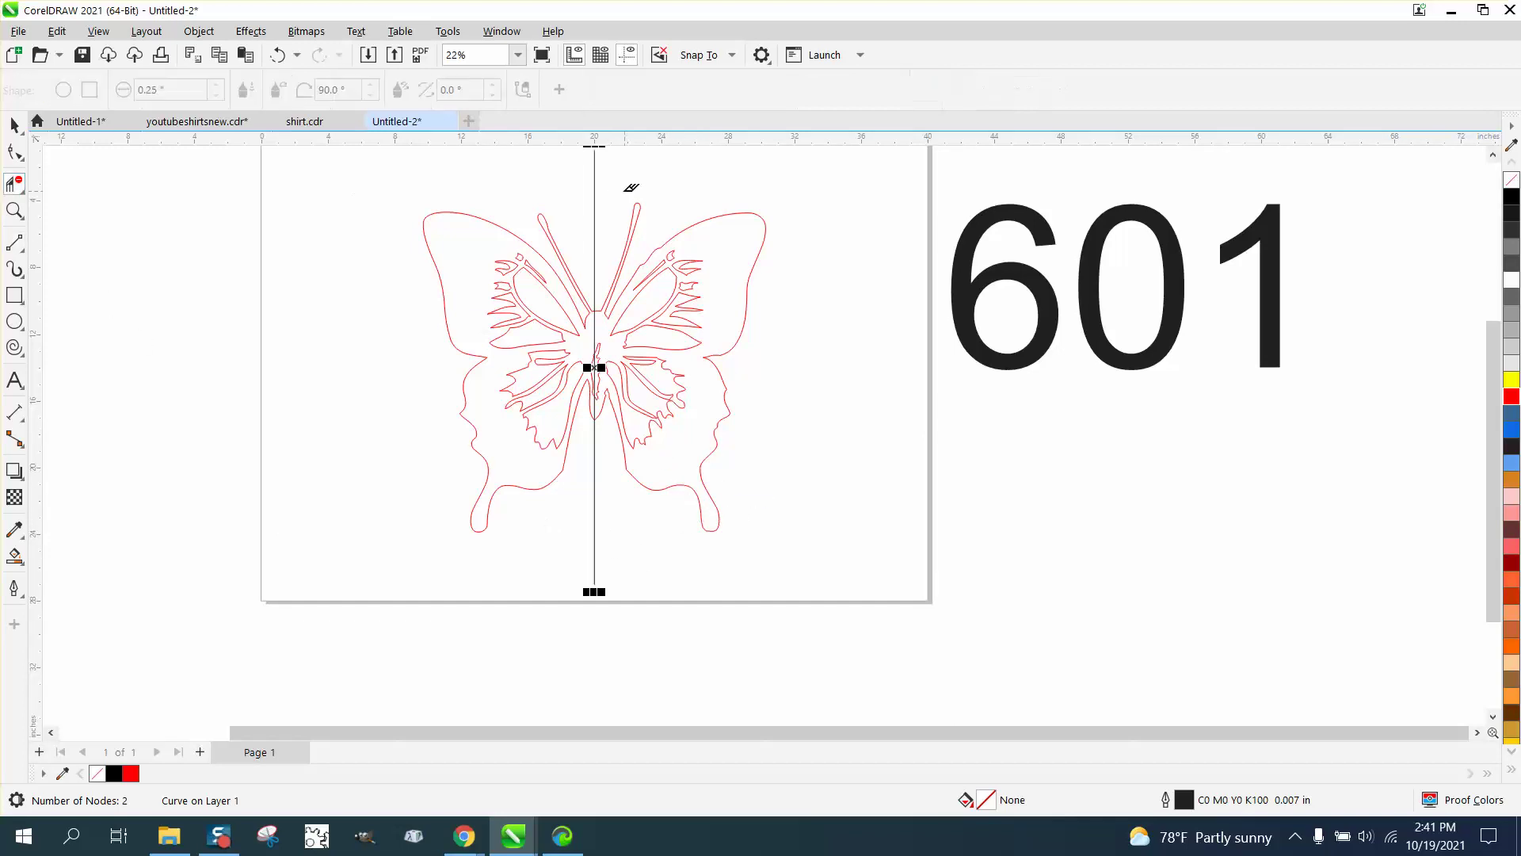
mouse_move(632, 188)
mouse_down()
mouse_move(610, 290)
mouse_move(637, 479)
mouse_move(795, 549)
mouse_up()
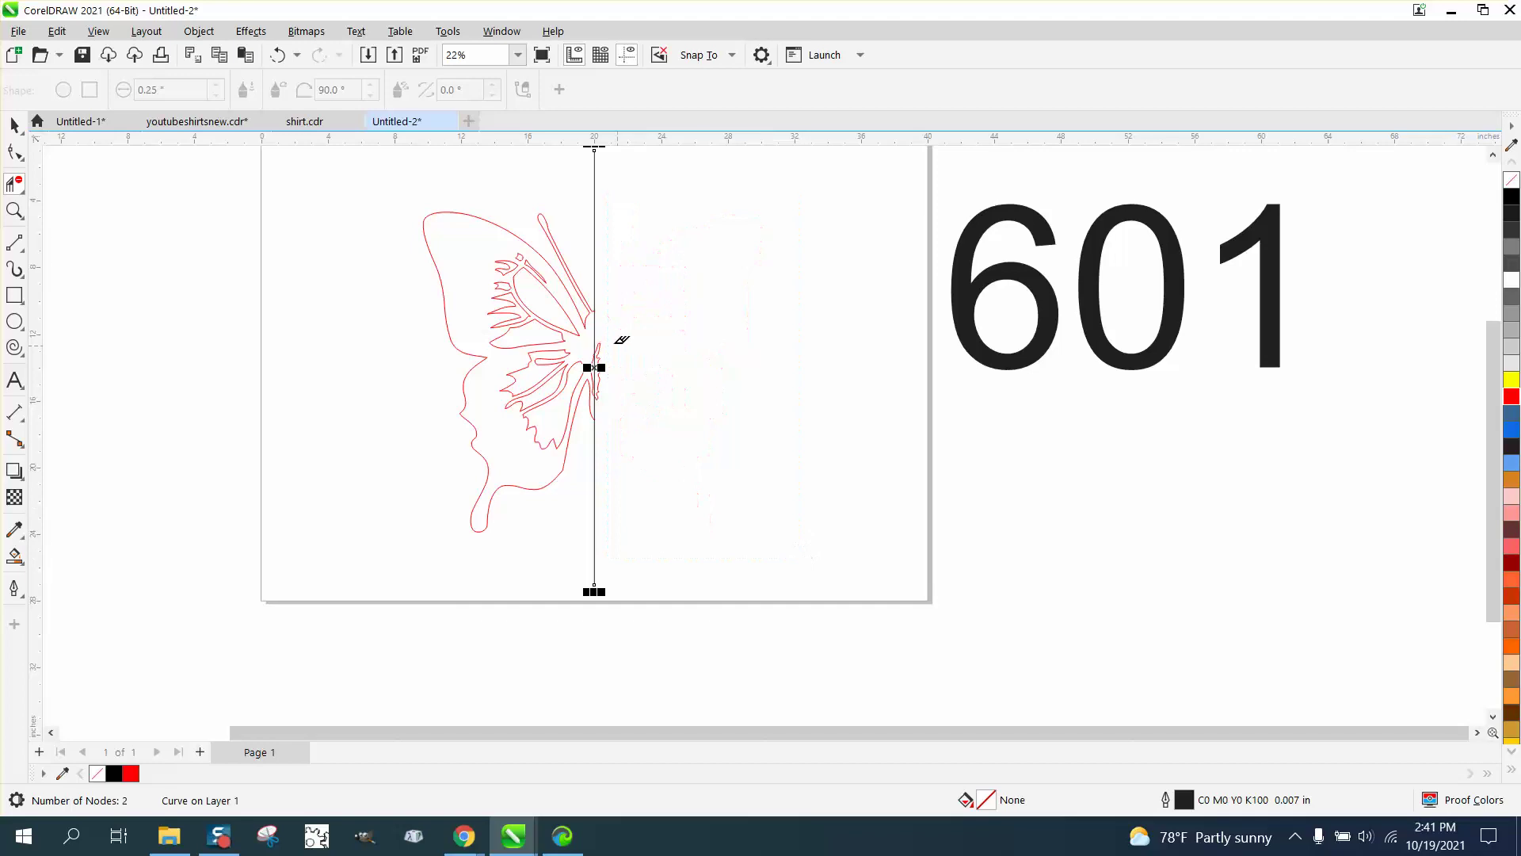
drag(600, 339, 617, 349)
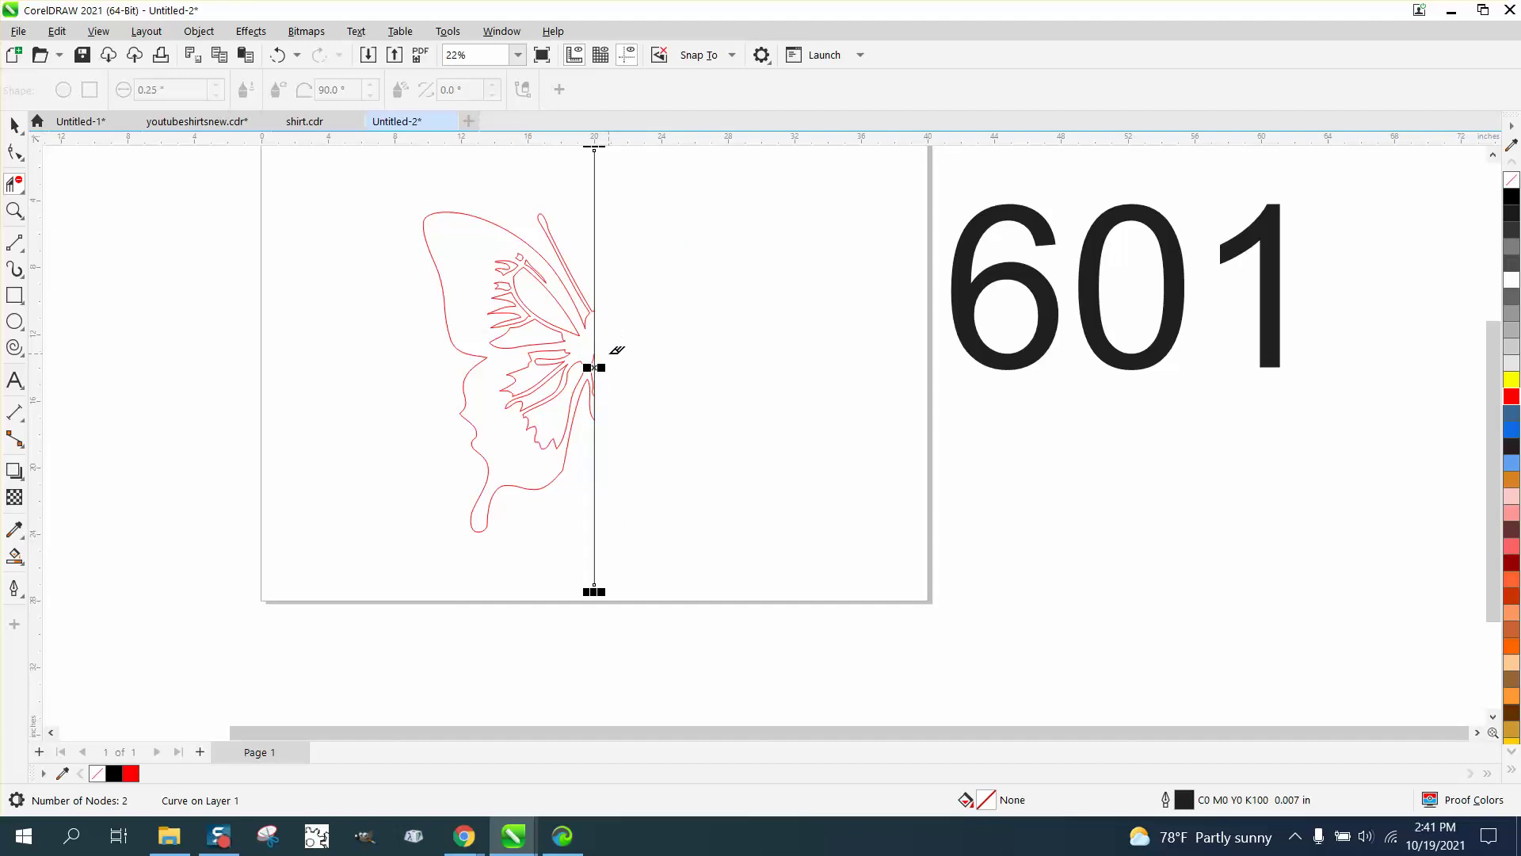
click(14, 210)
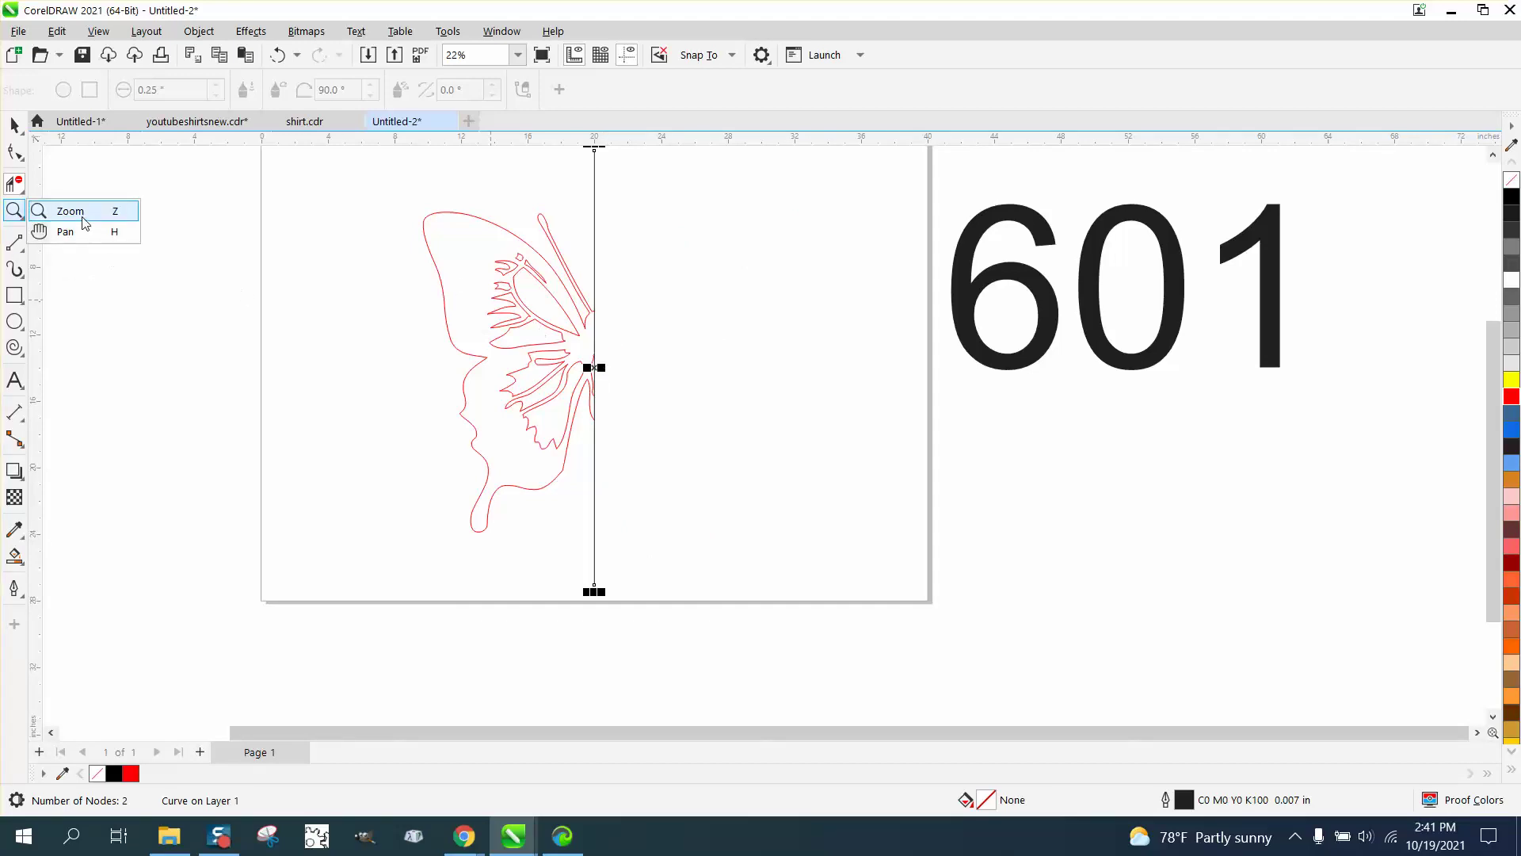
click(69, 211)
drag(530, 351, 701, 429)
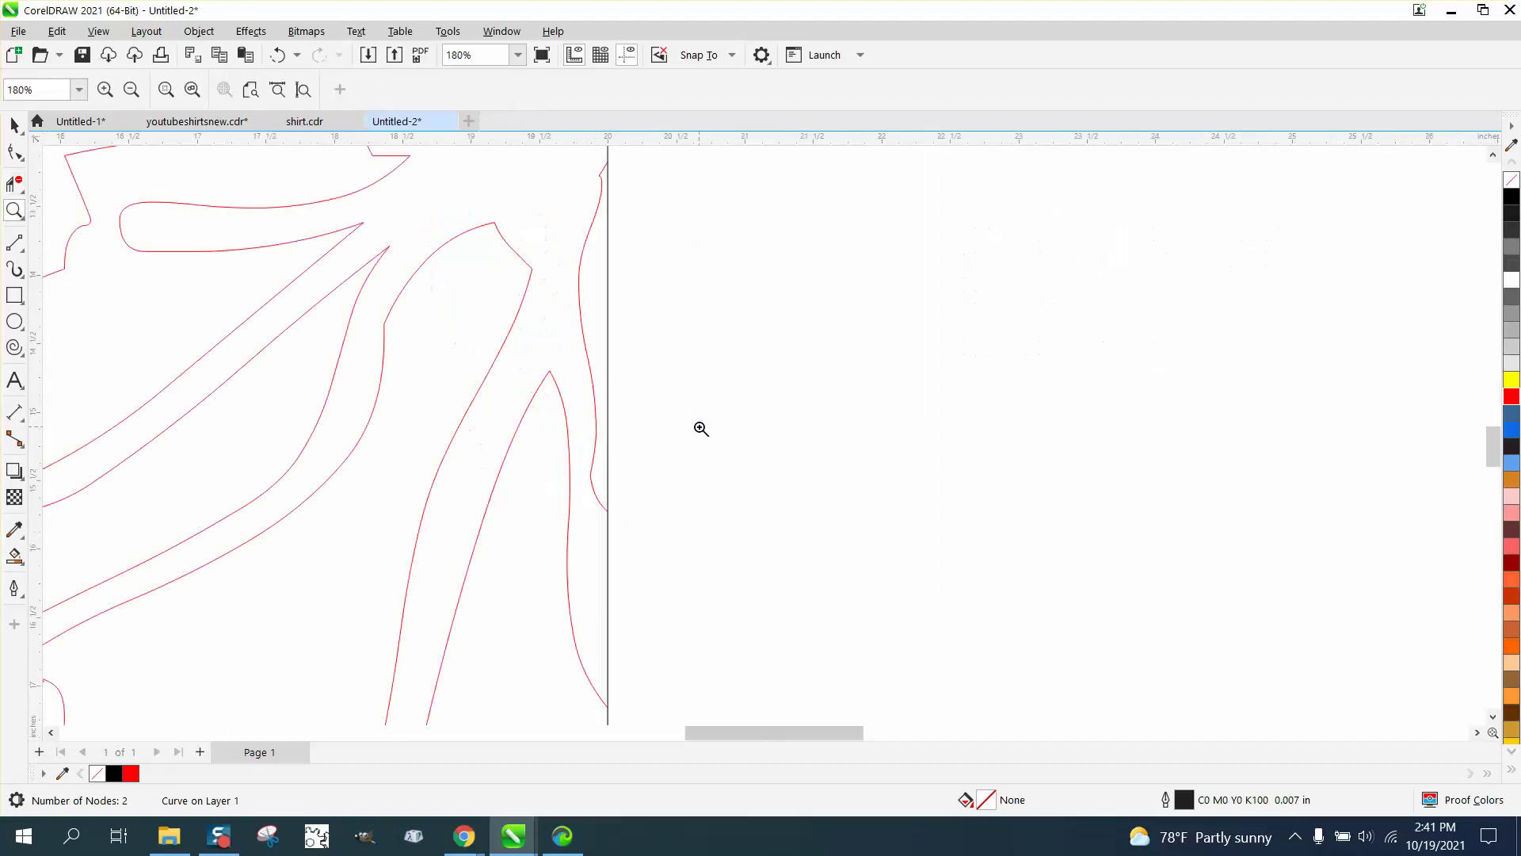
click(15, 184)
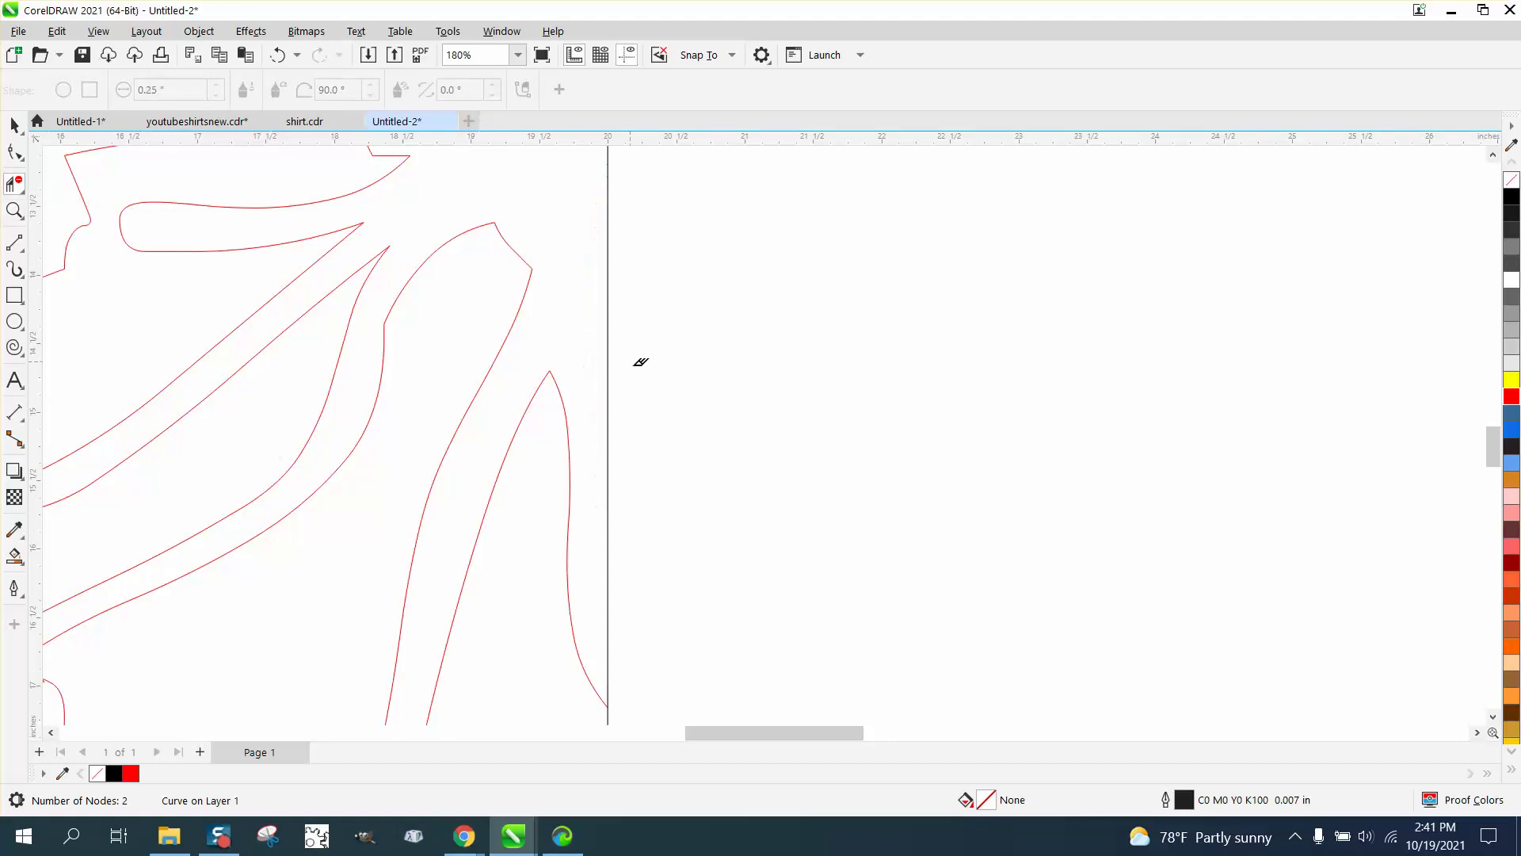
scroll(642, 360, down, 5)
scroll(666, 410, down, 1)
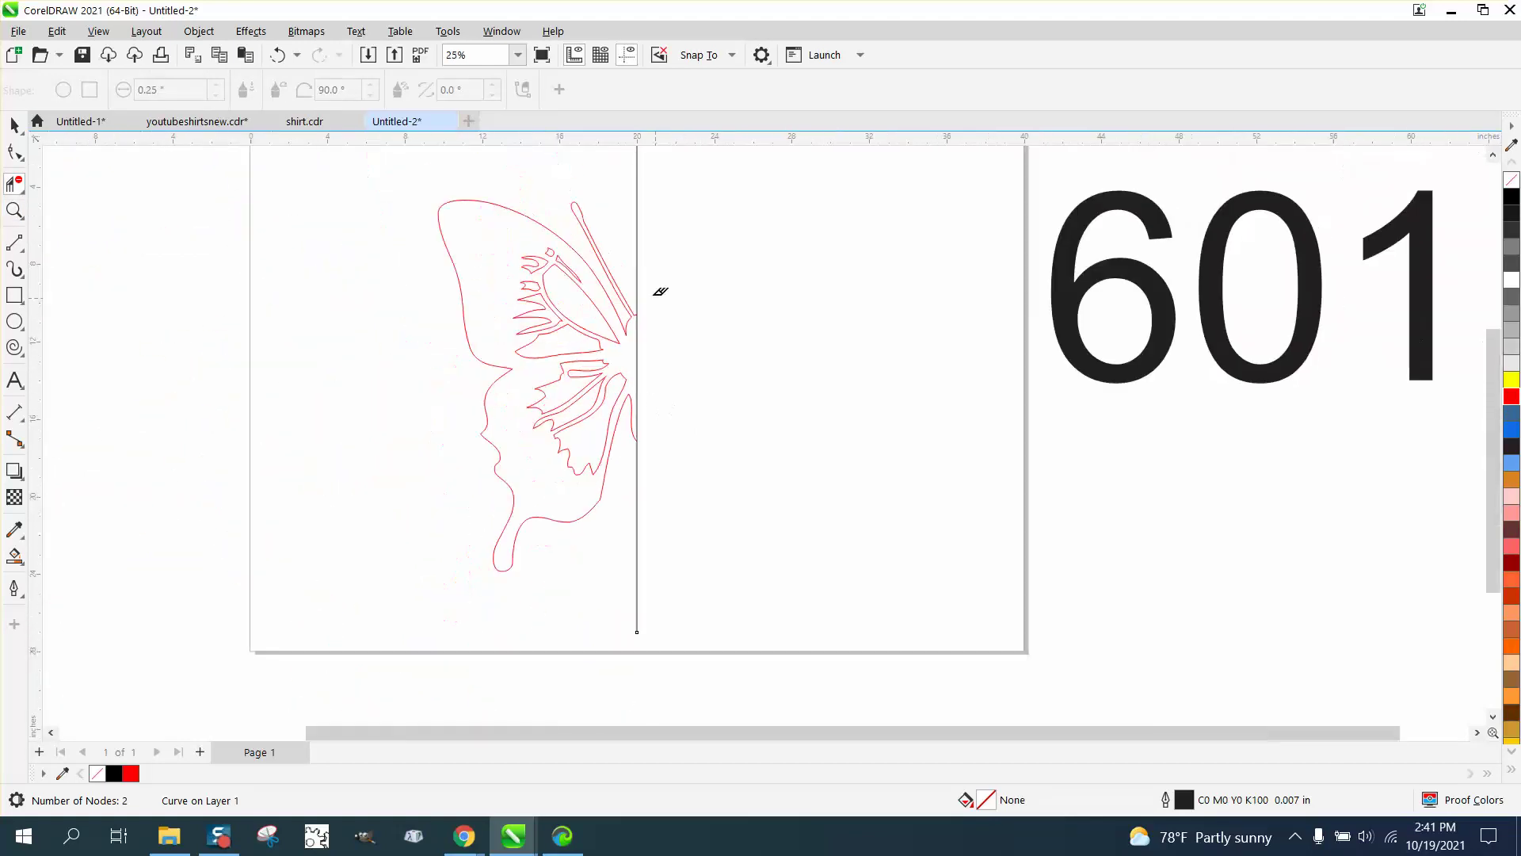
Step: Delete the vertical centre line
click(14, 125)
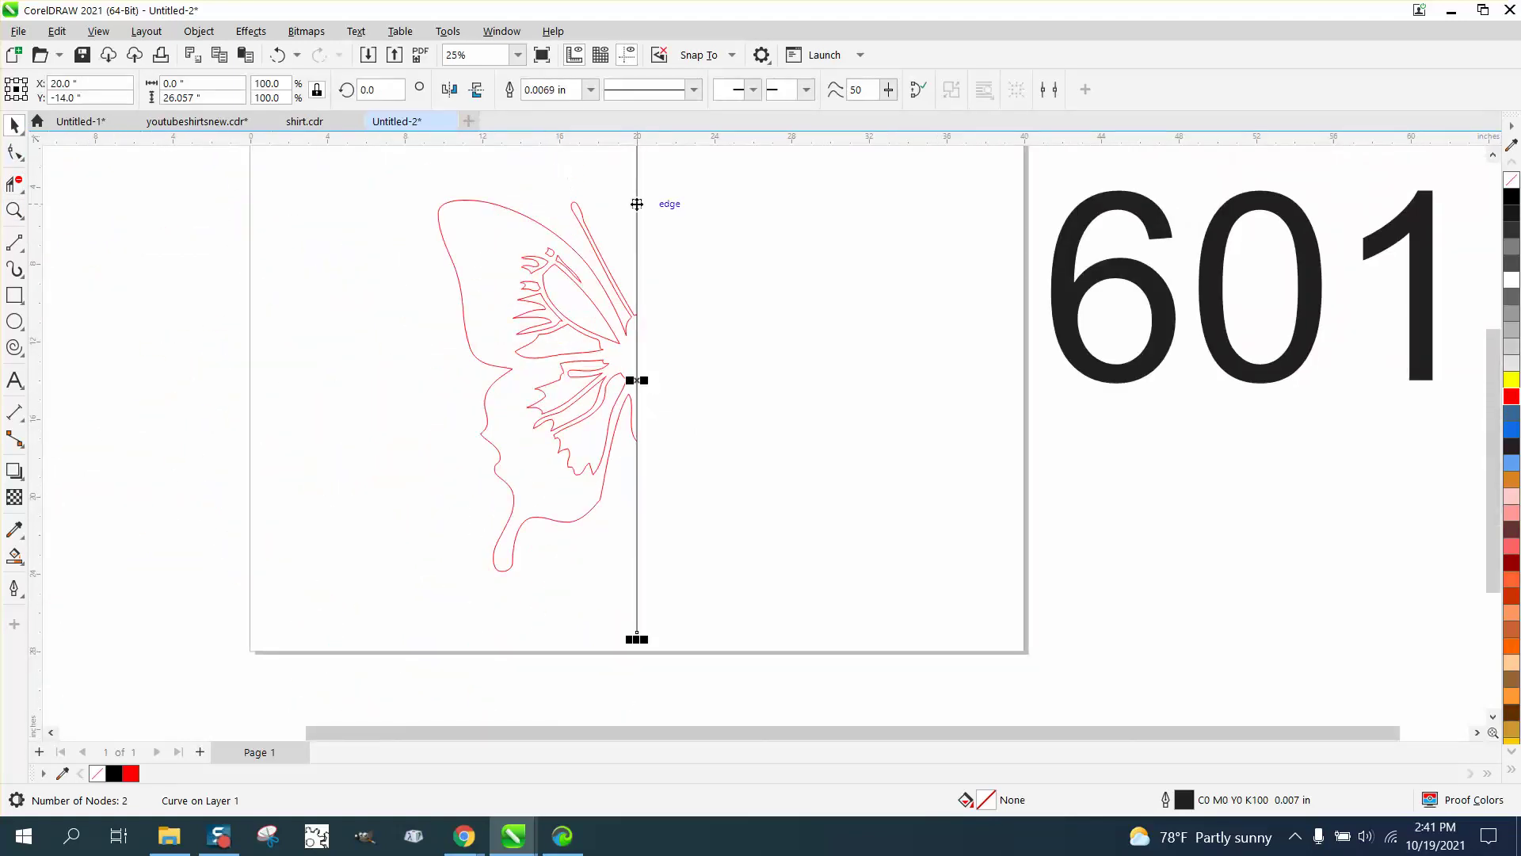
click(637, 204)
key(Delete)
Step: Select all nodes of the half-butterfly and apply curve smoothness 20, cutting 266 nodes to 96
click(545, 231)
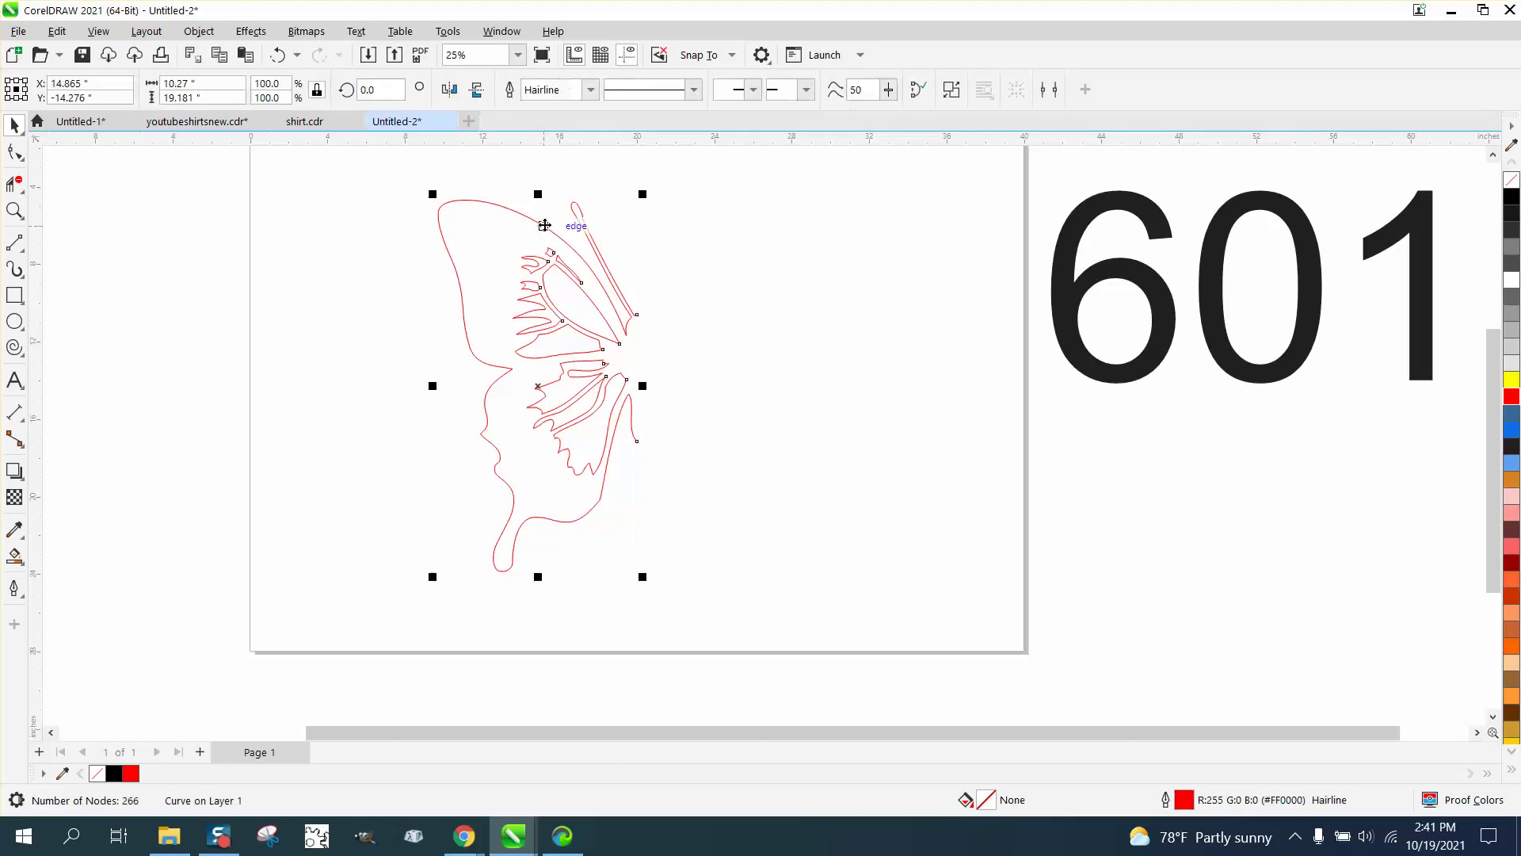
click(15, 150)
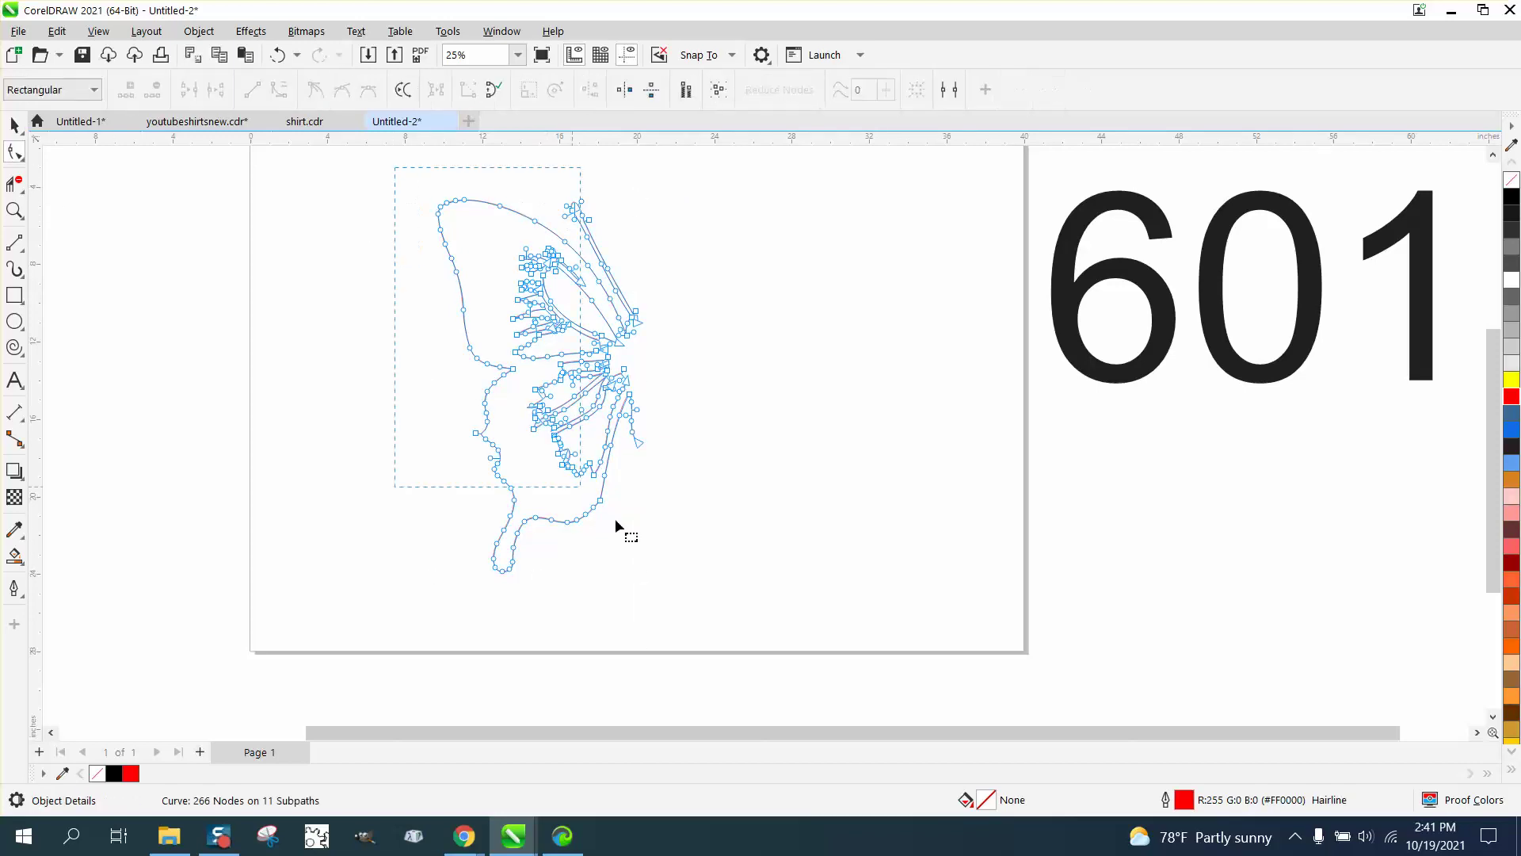
drag(615, 518, 664, 638)
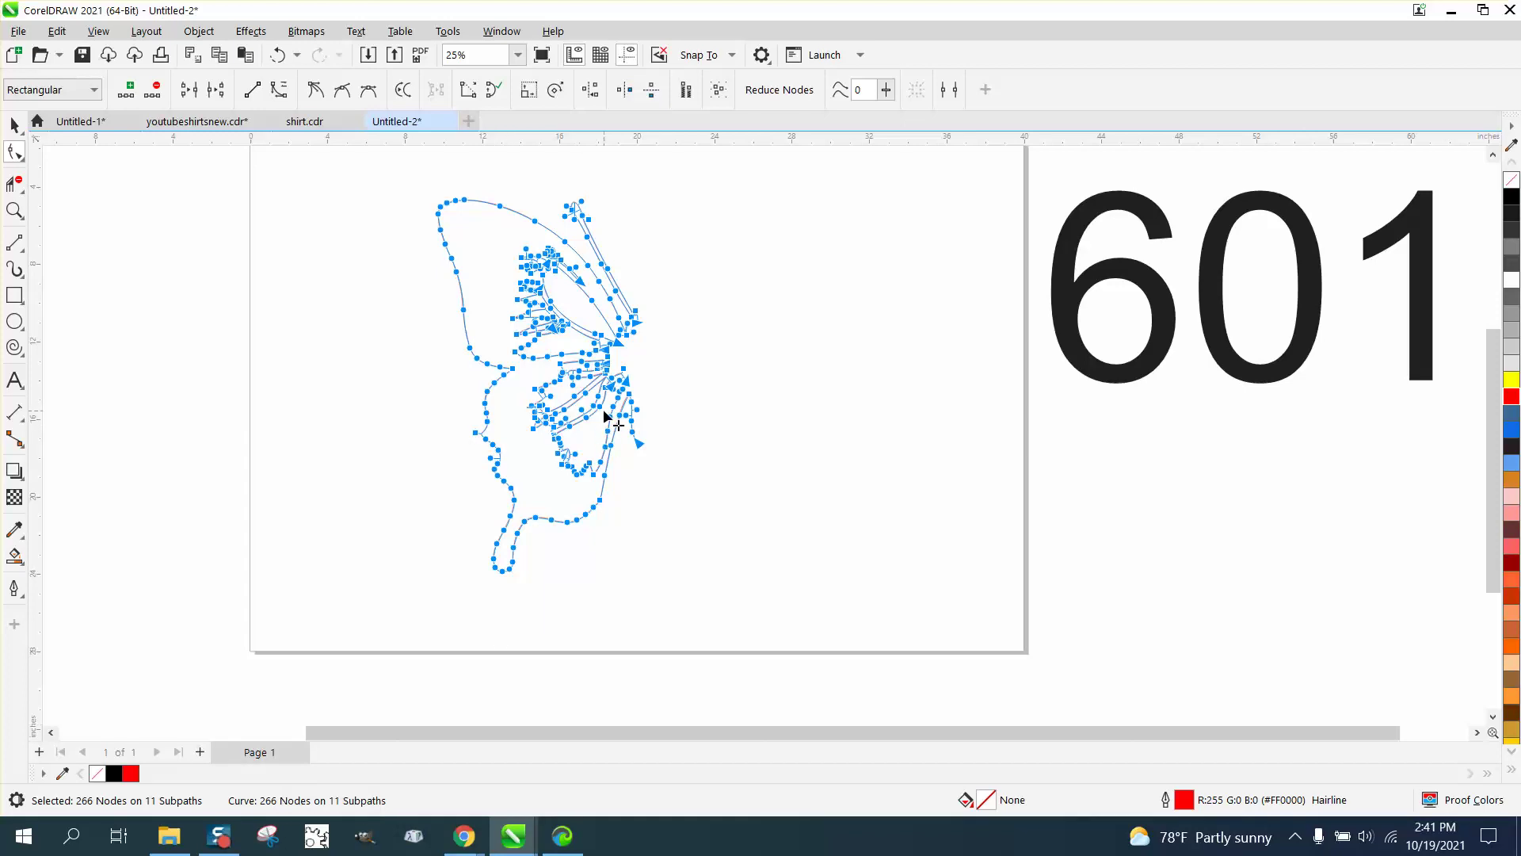
click(868, 89)
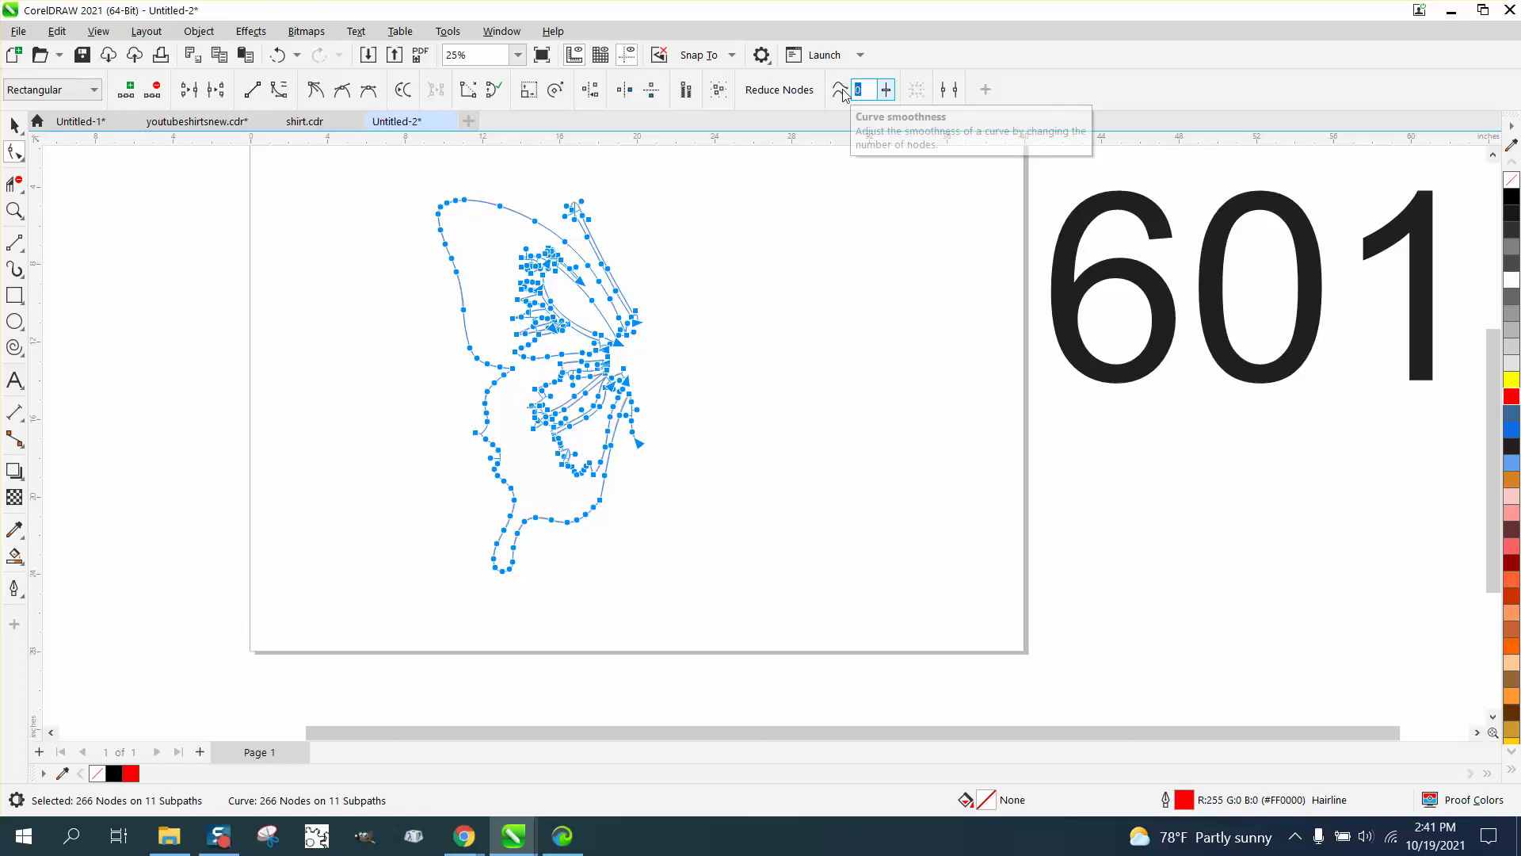
text(20)
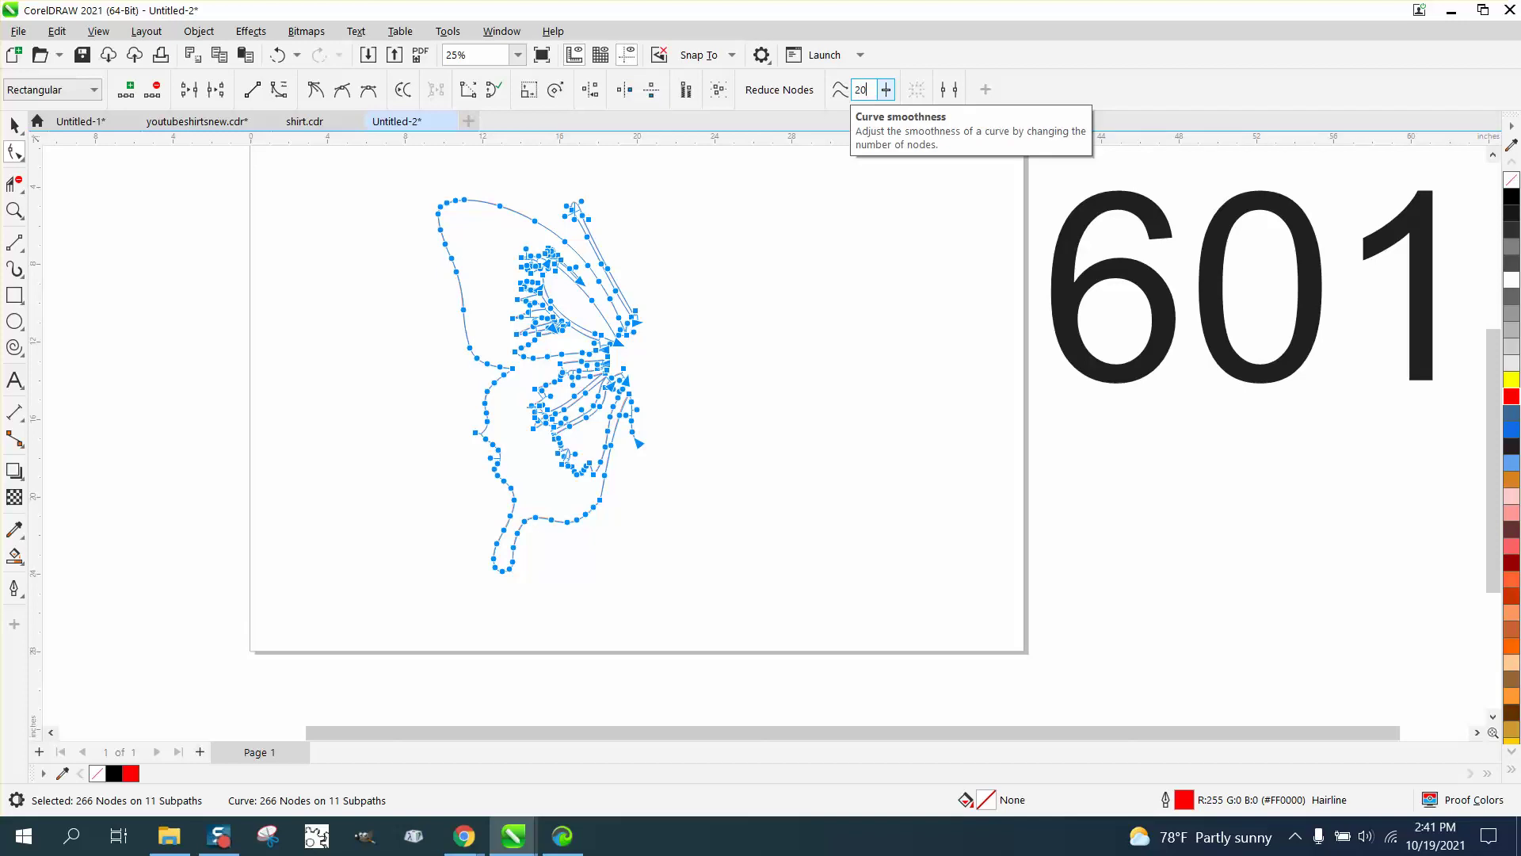
key(Return)
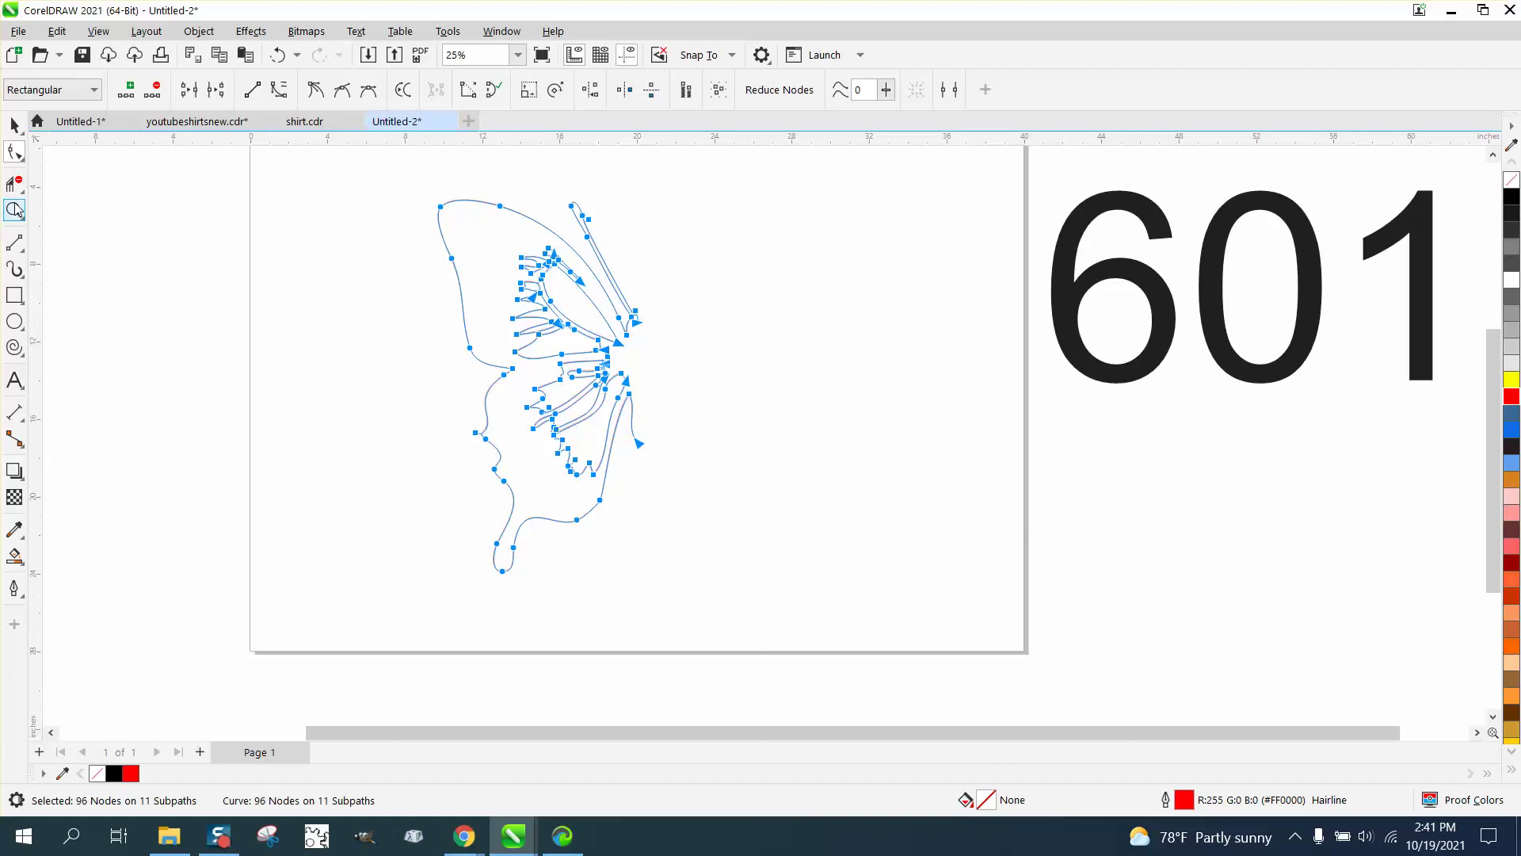
click(14, 210)
drag(491, 204, 689, 361)
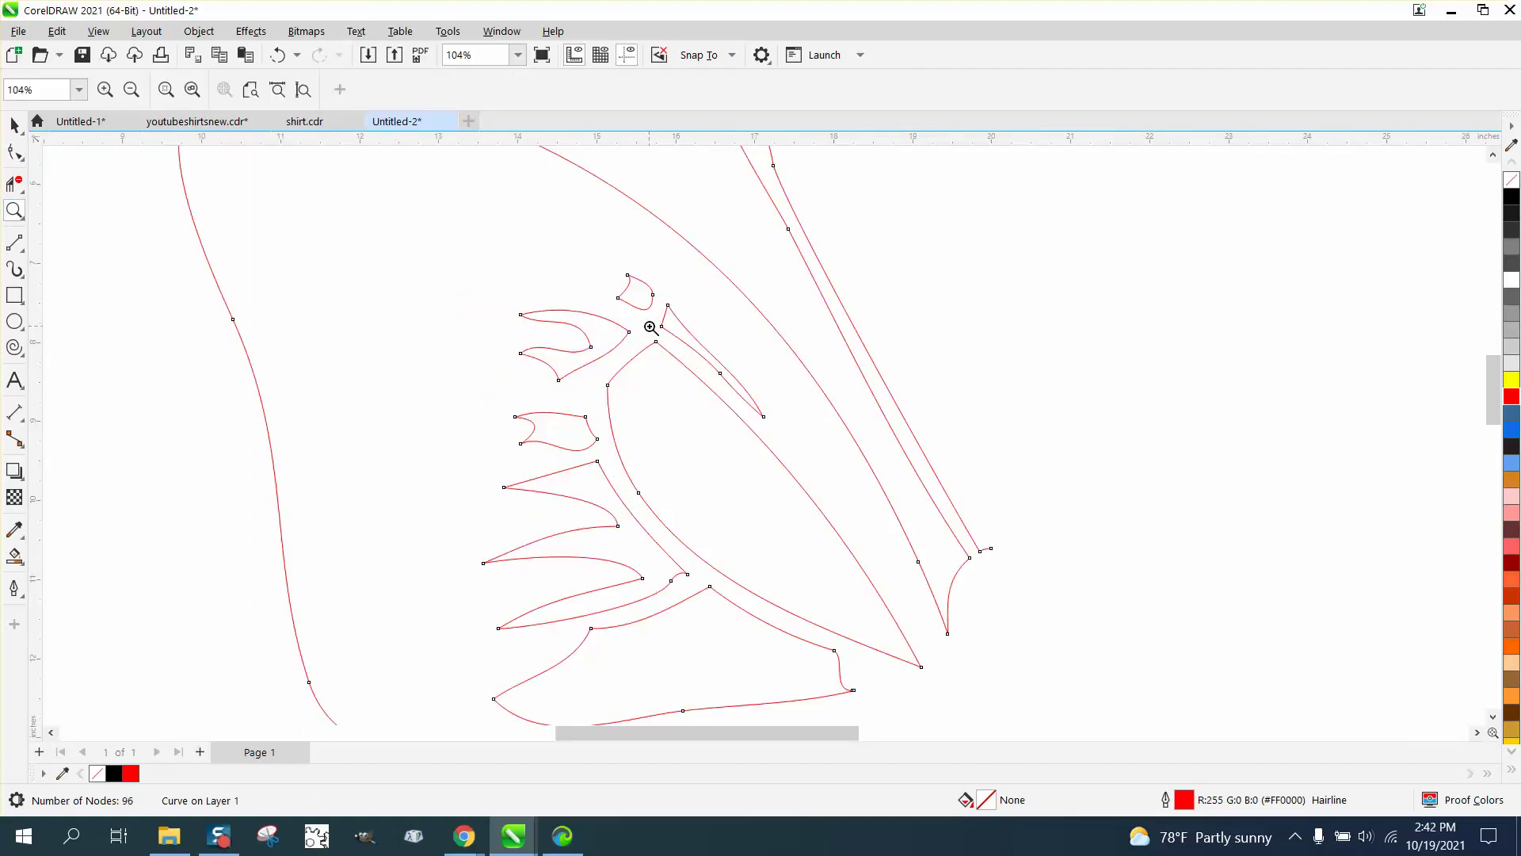
scroll(650, 328, down, 4)
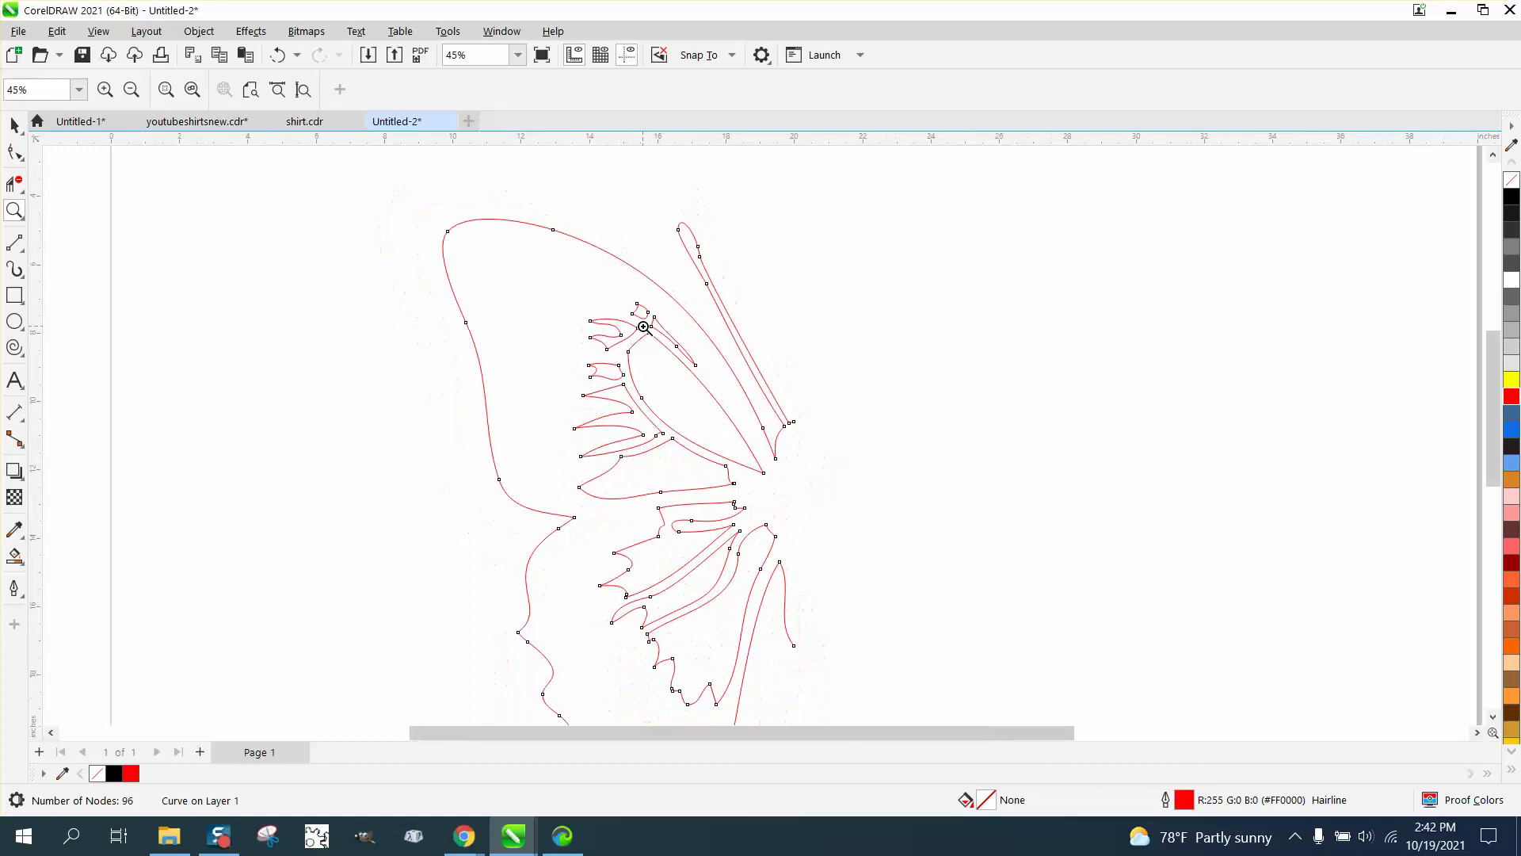
scroll(644, 327, down, 1)
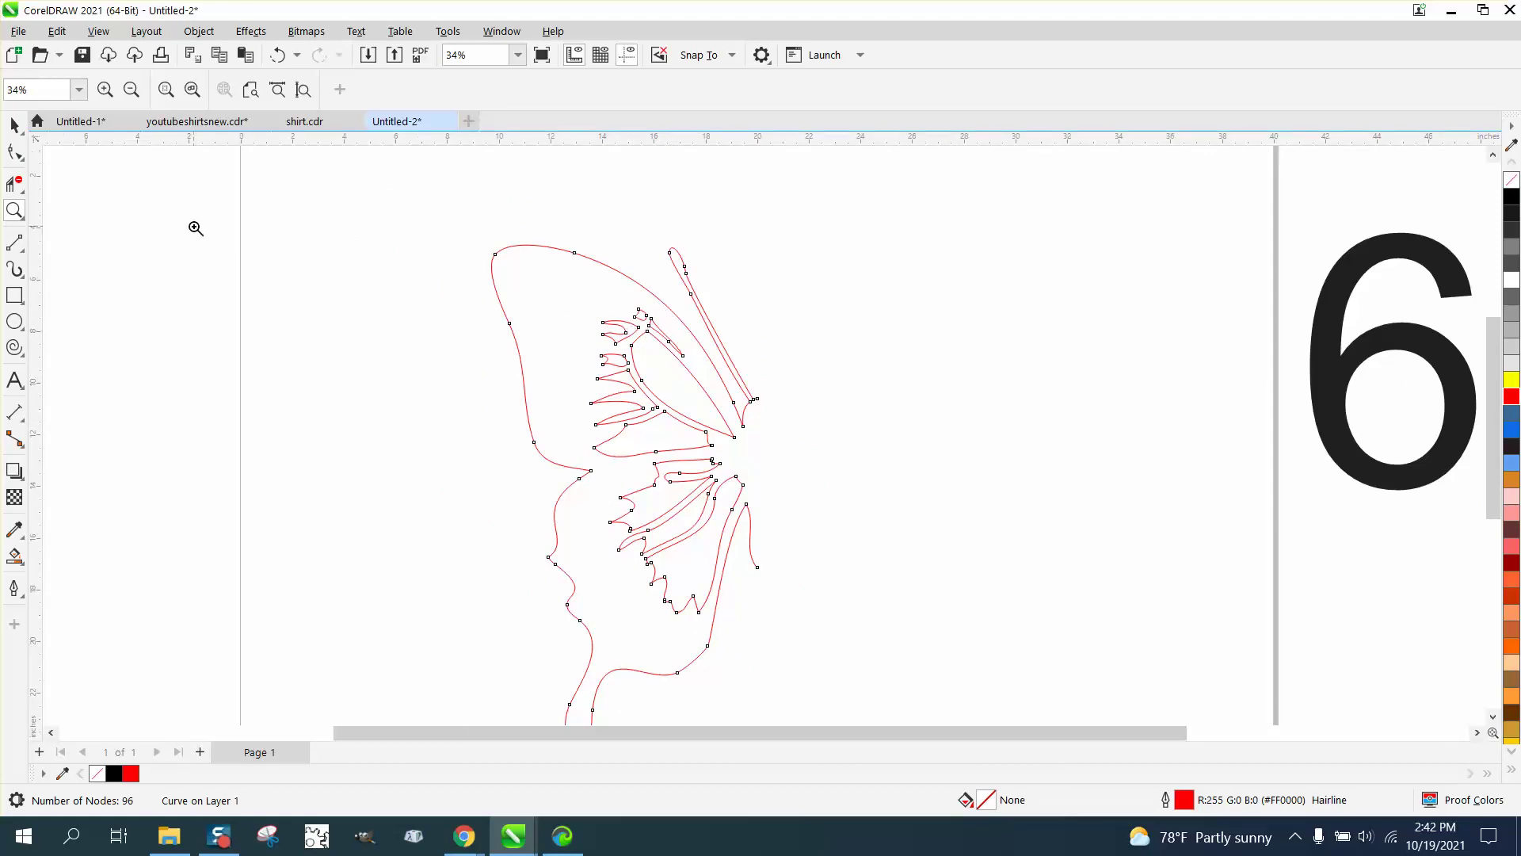
drag(401, 203, 869, 535)
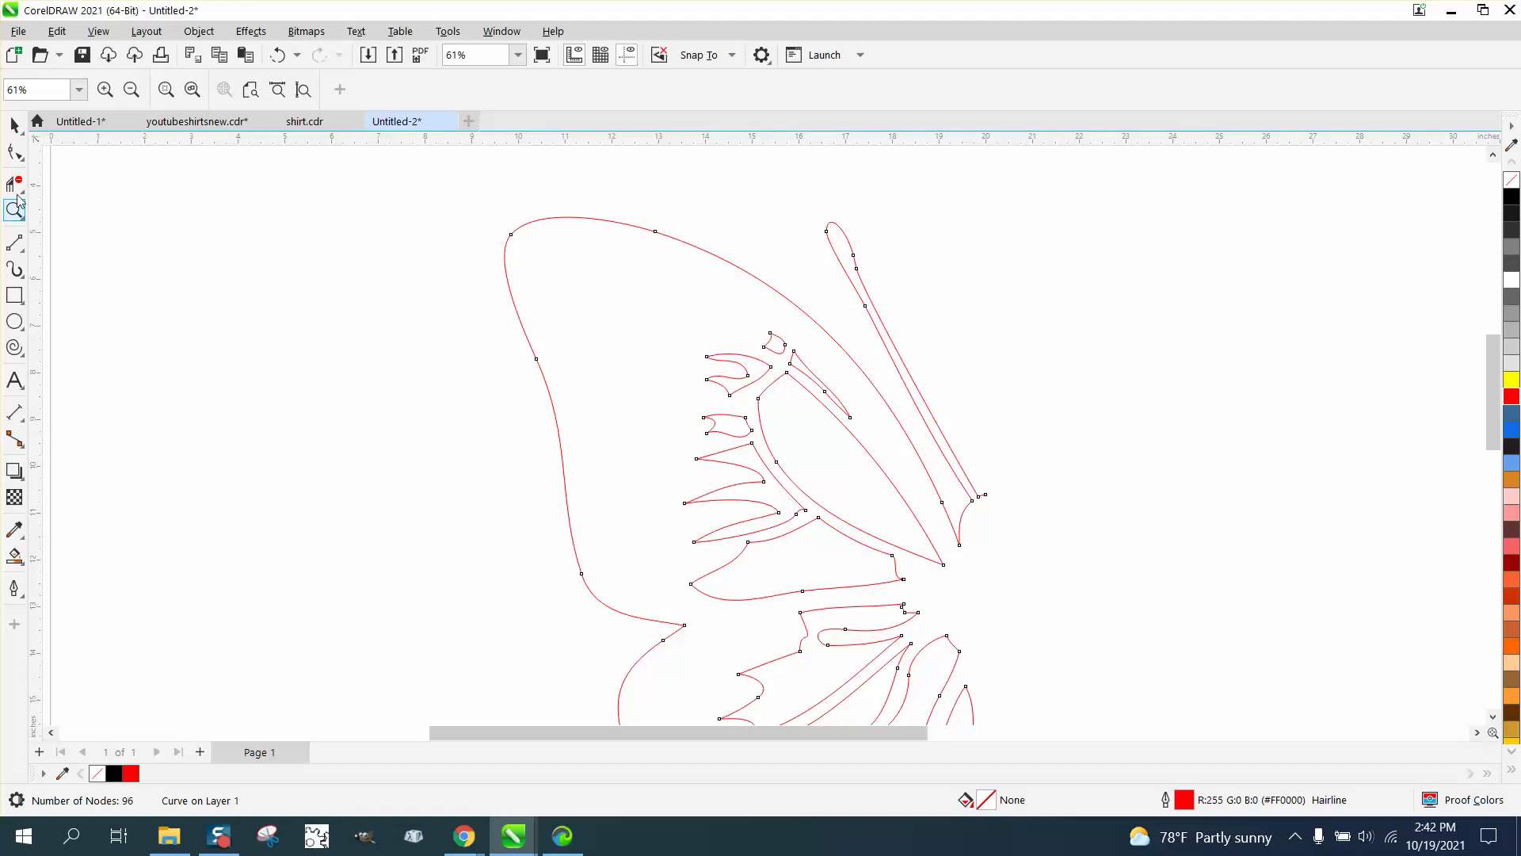
Step: Lengthen the upper-wing stripe by dragging its two end nodes up and left
click(15, 151)
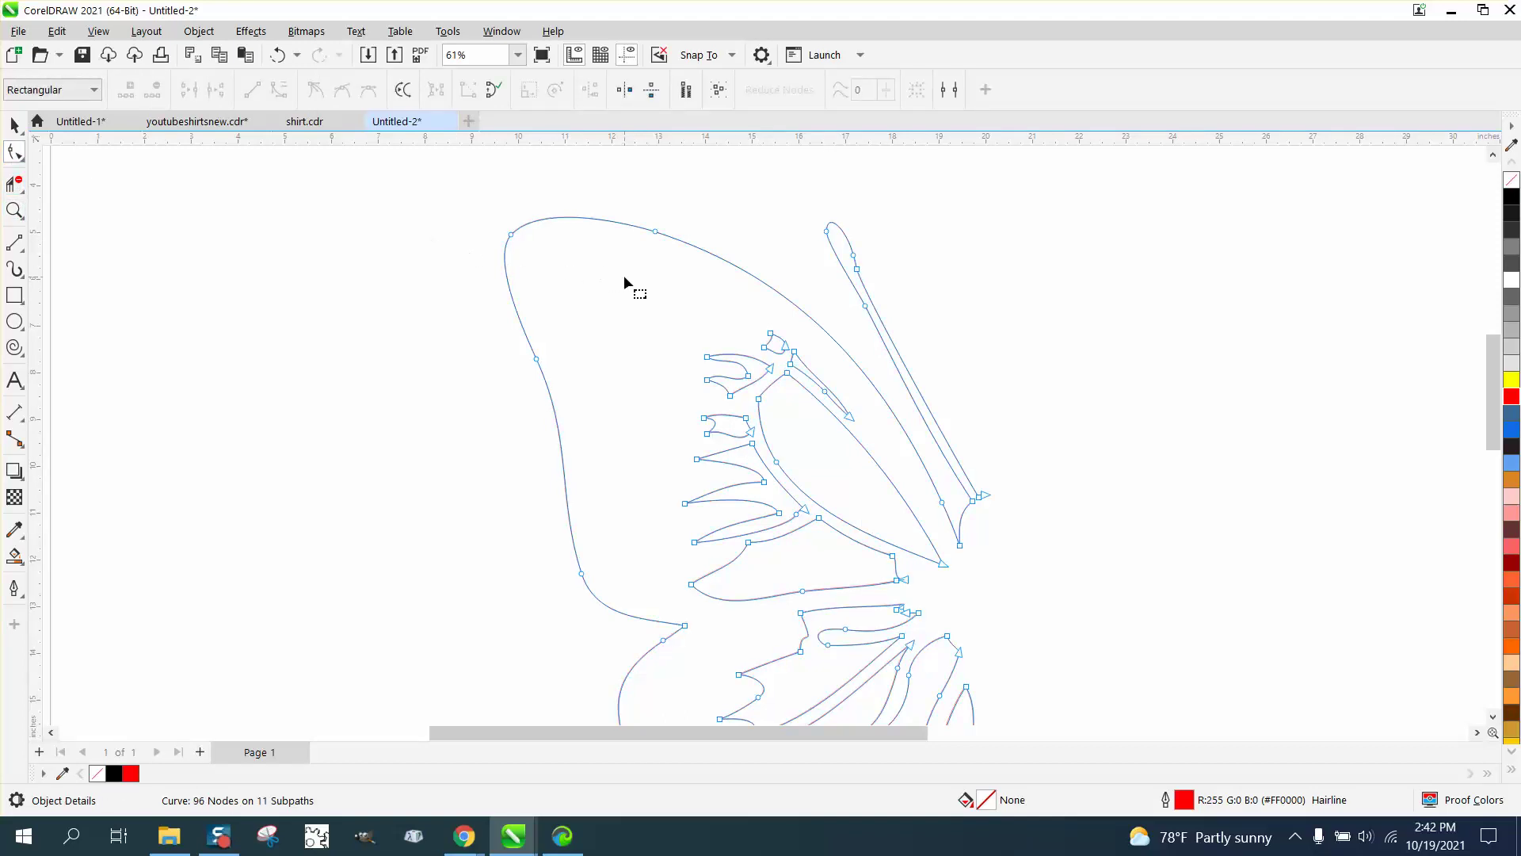
click(14, 210)
drag(468, 255, 1030, 516)
click(19, 152)
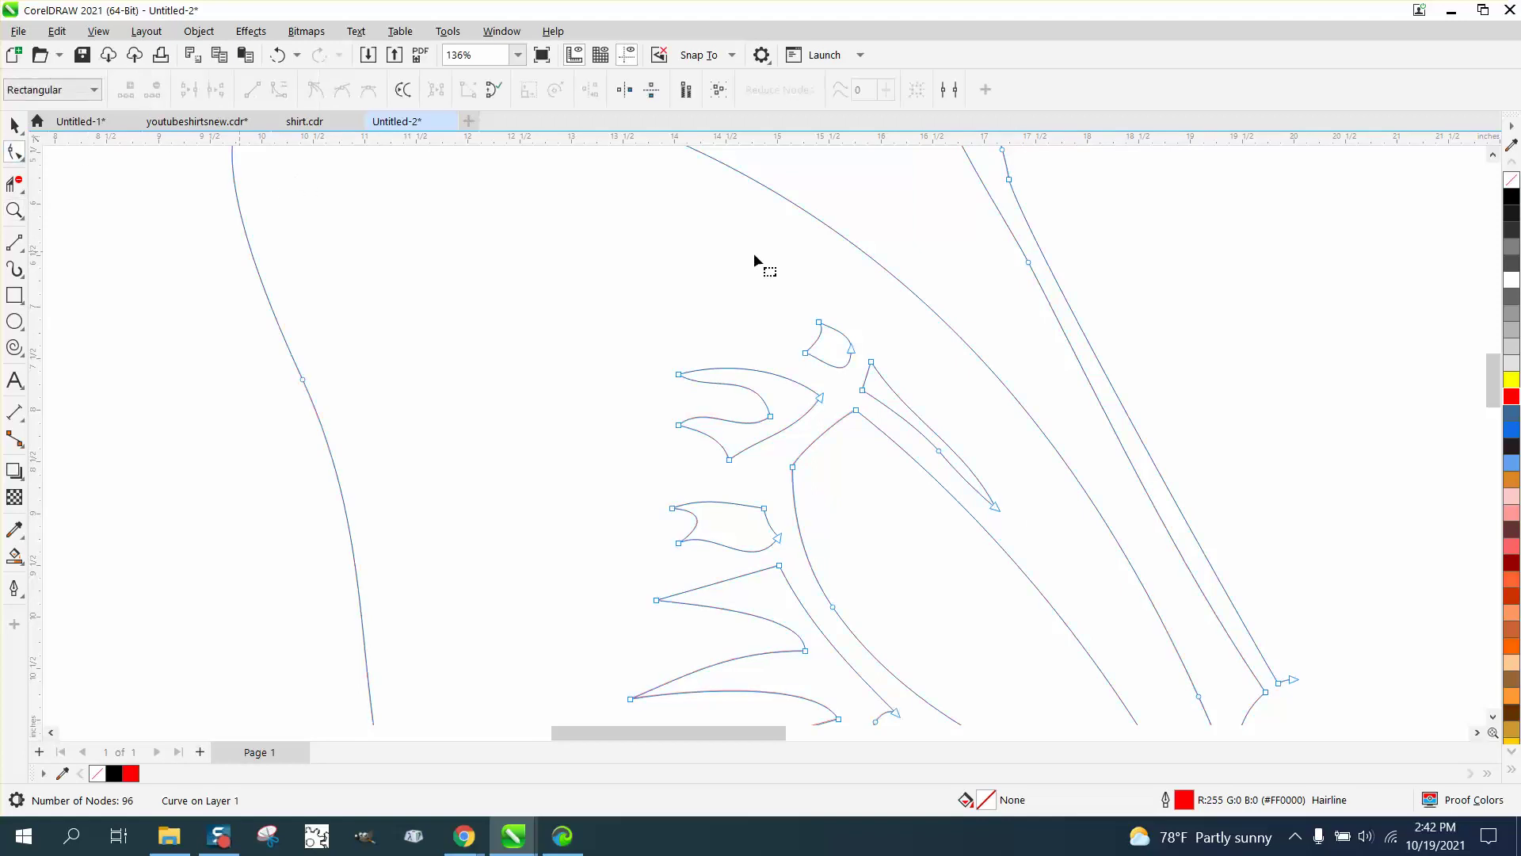
drag(826, 358, 525, 185)
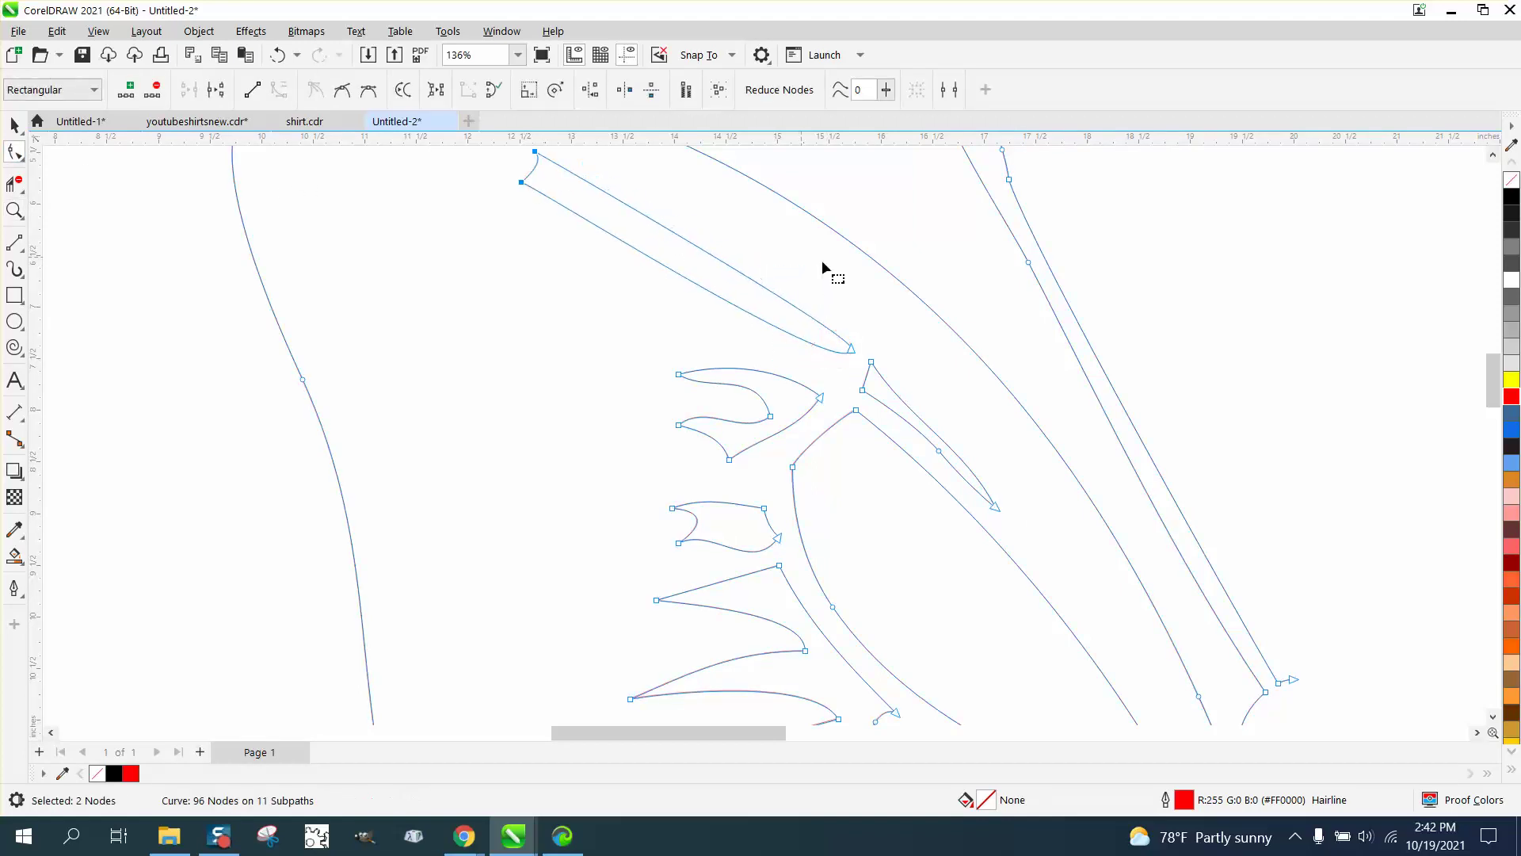
scroll(862, 307, down, 2)
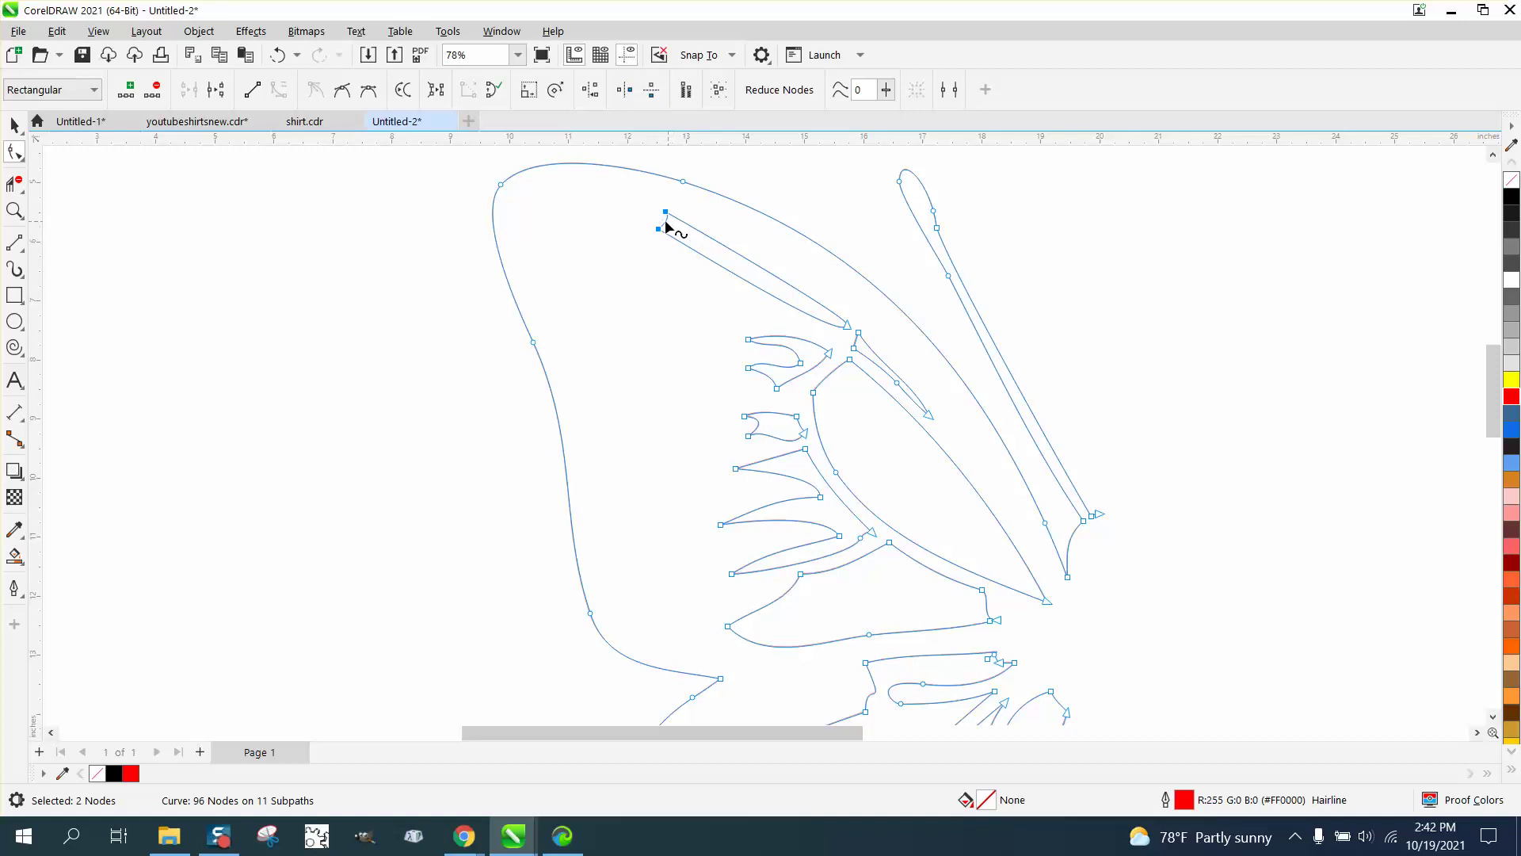
Step: Round the stripe's pointed tip into a smooth bulge by dragging its node handles
click(16, 212)
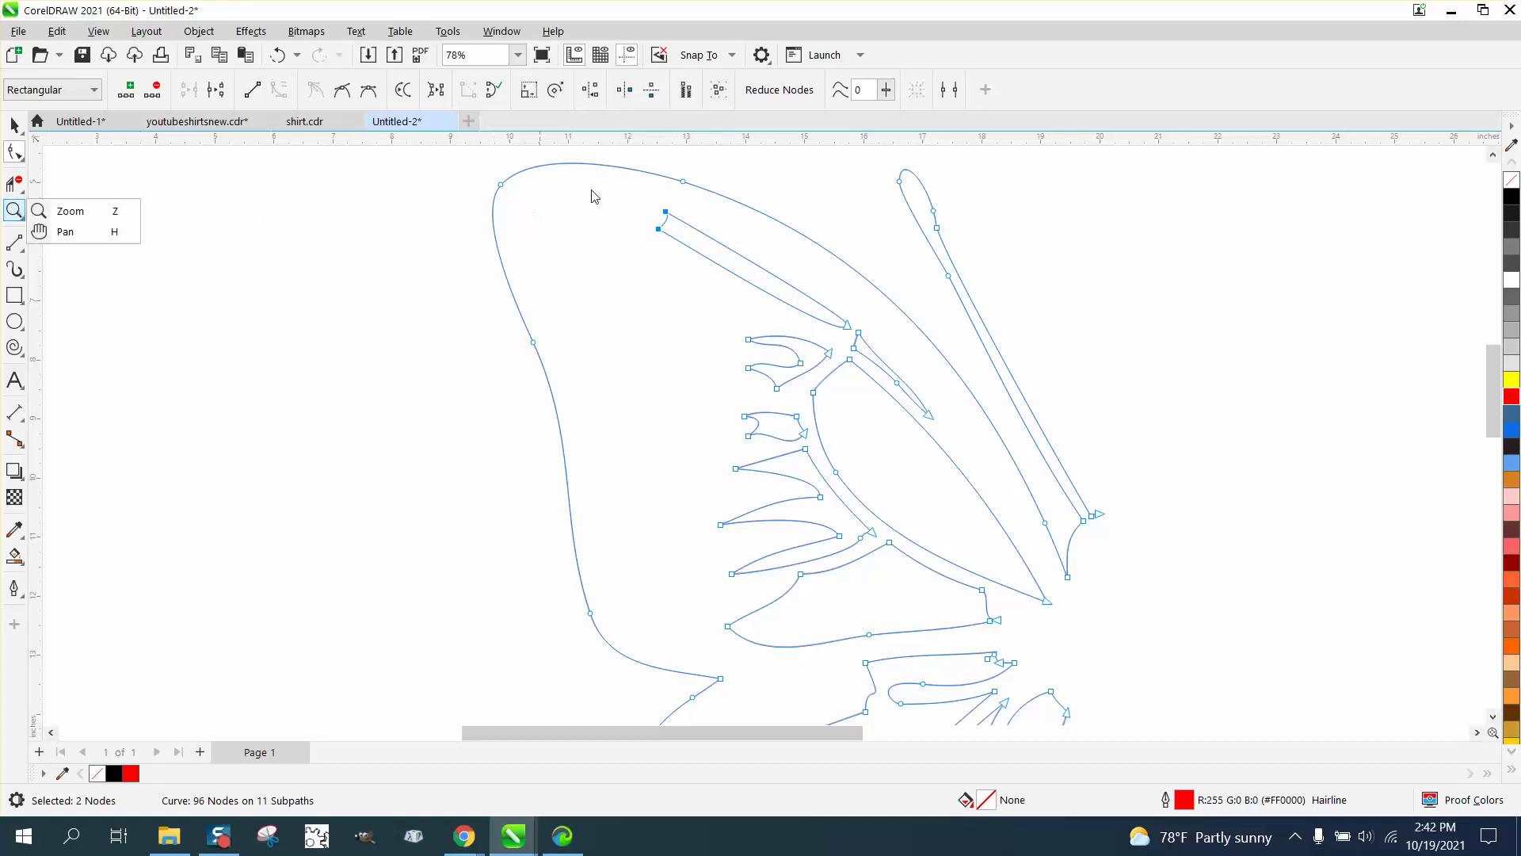
click(127, 212)
drag(631, 193, 814, 257)
key(F10)
click(301, 319)
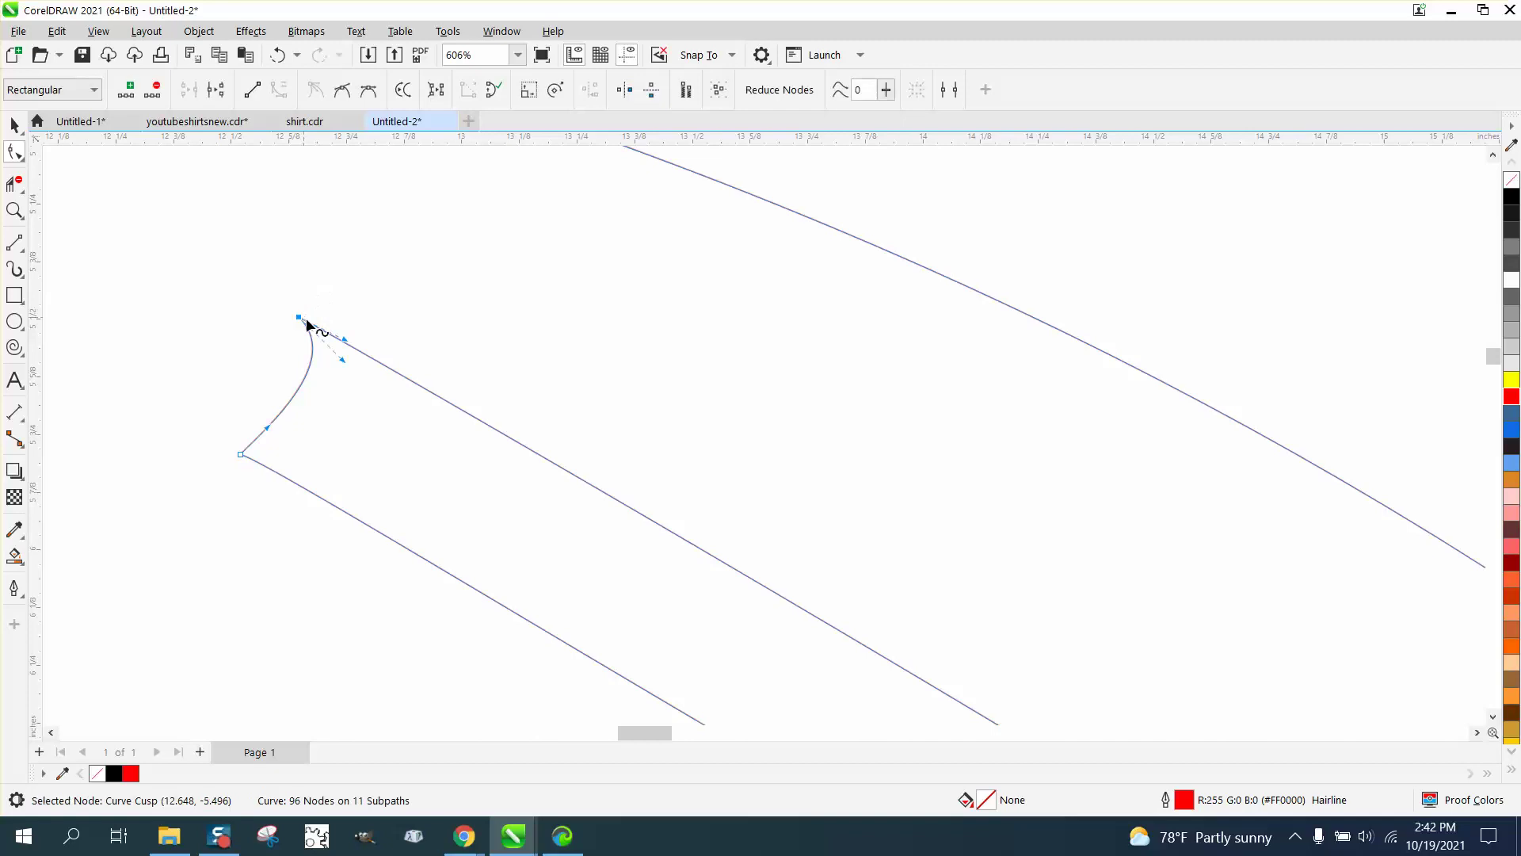
drag(342, 361, 216, 284)
drag(267, 429, 172, 434)
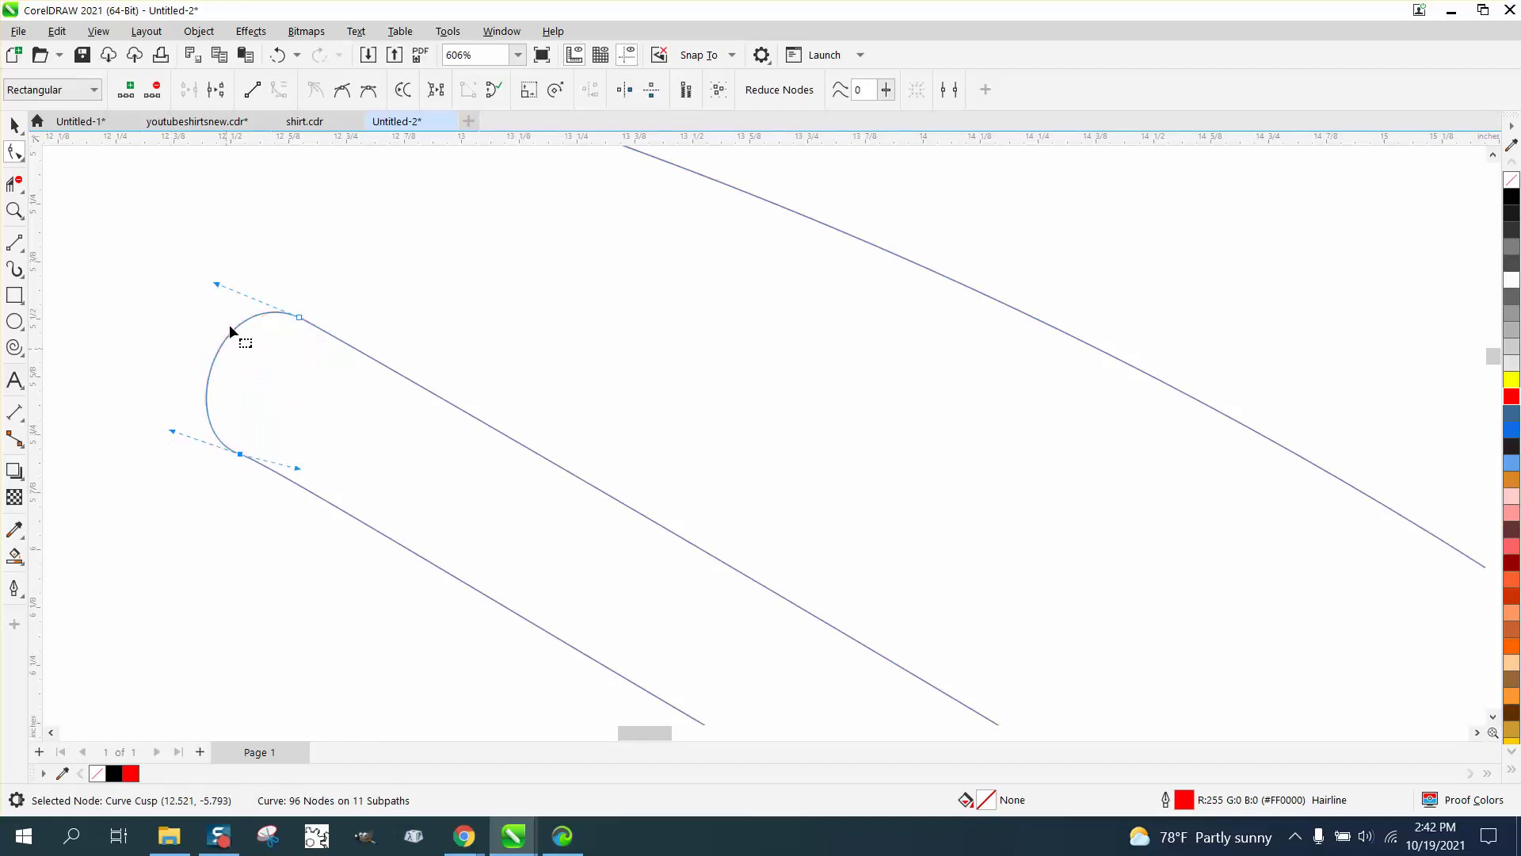
scroll(229, 332, down, 5)
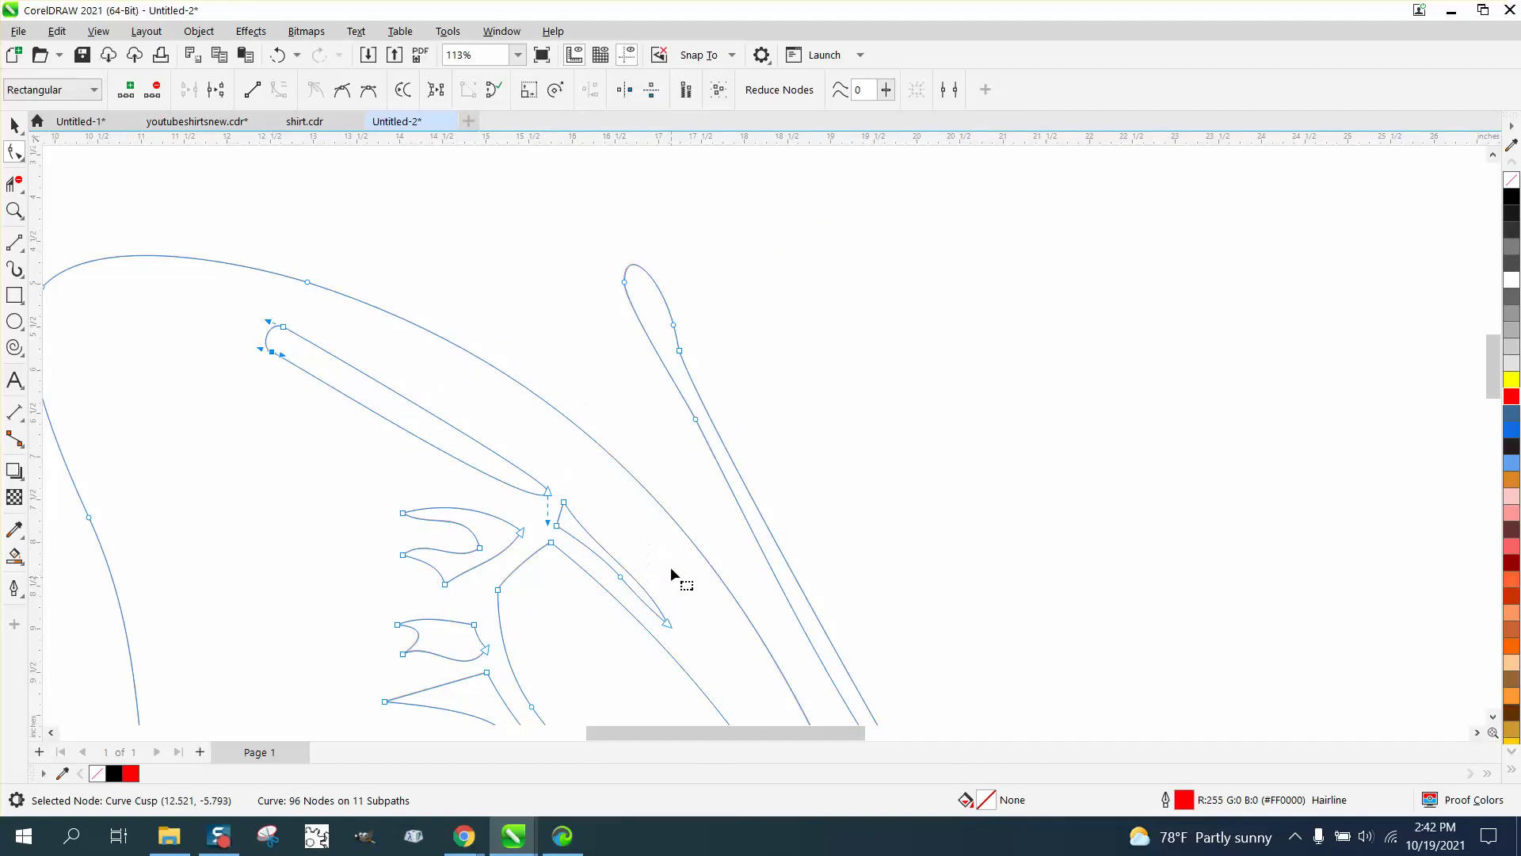
Step: Delete the small inner stripe and pull the neighbouring stripe's corner node up and left
mouse_move(701, 493)
mouse_down()
mouse_move(710, 515)
mouse_move(630, 651)
mouse_move(558, 623)
mouse_move(544, 643)
mouse_up()
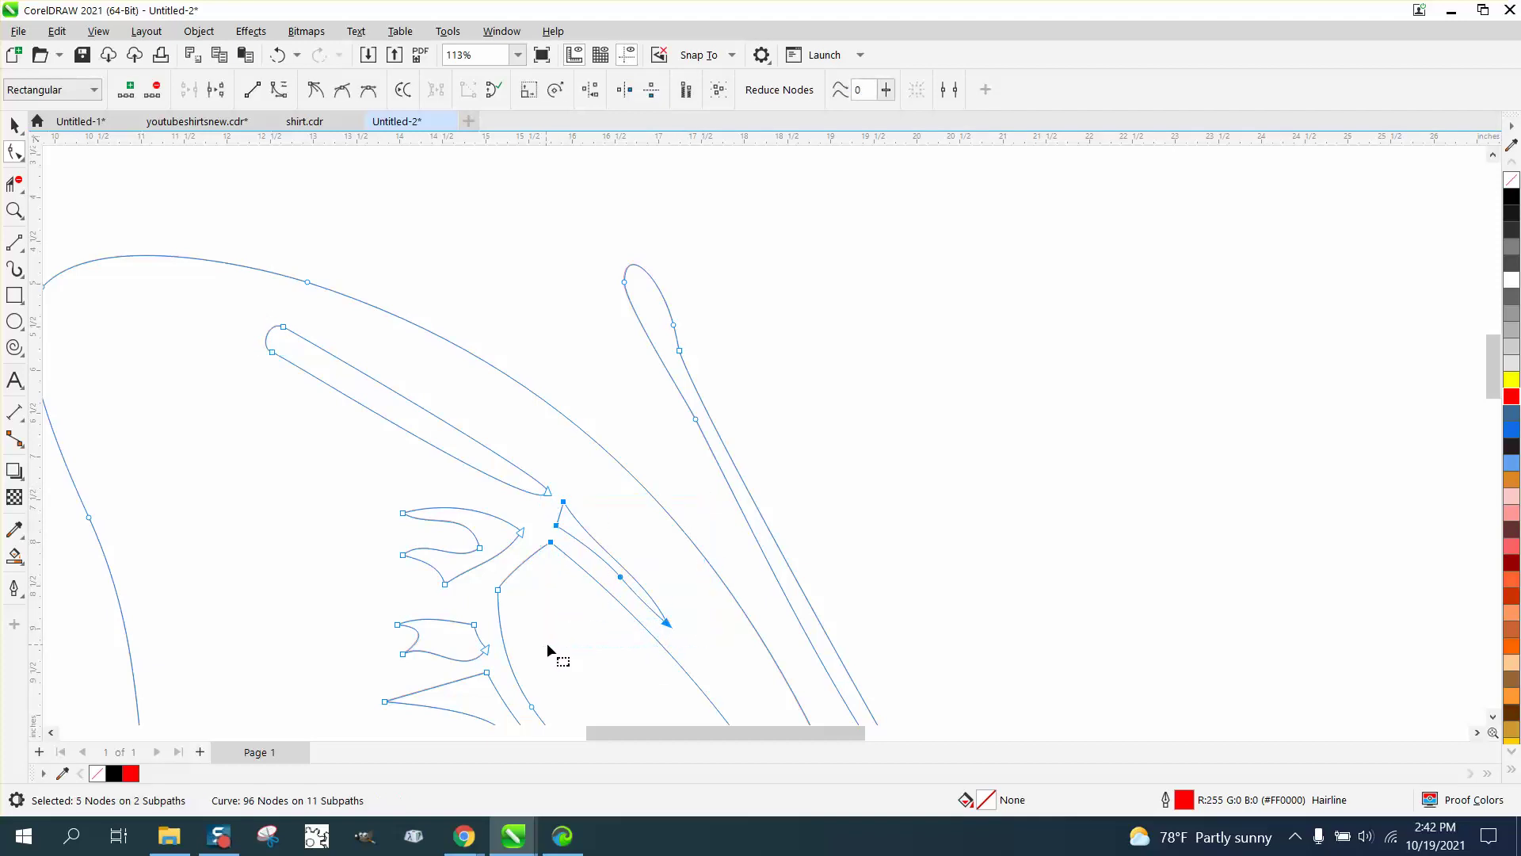
key(Delete)
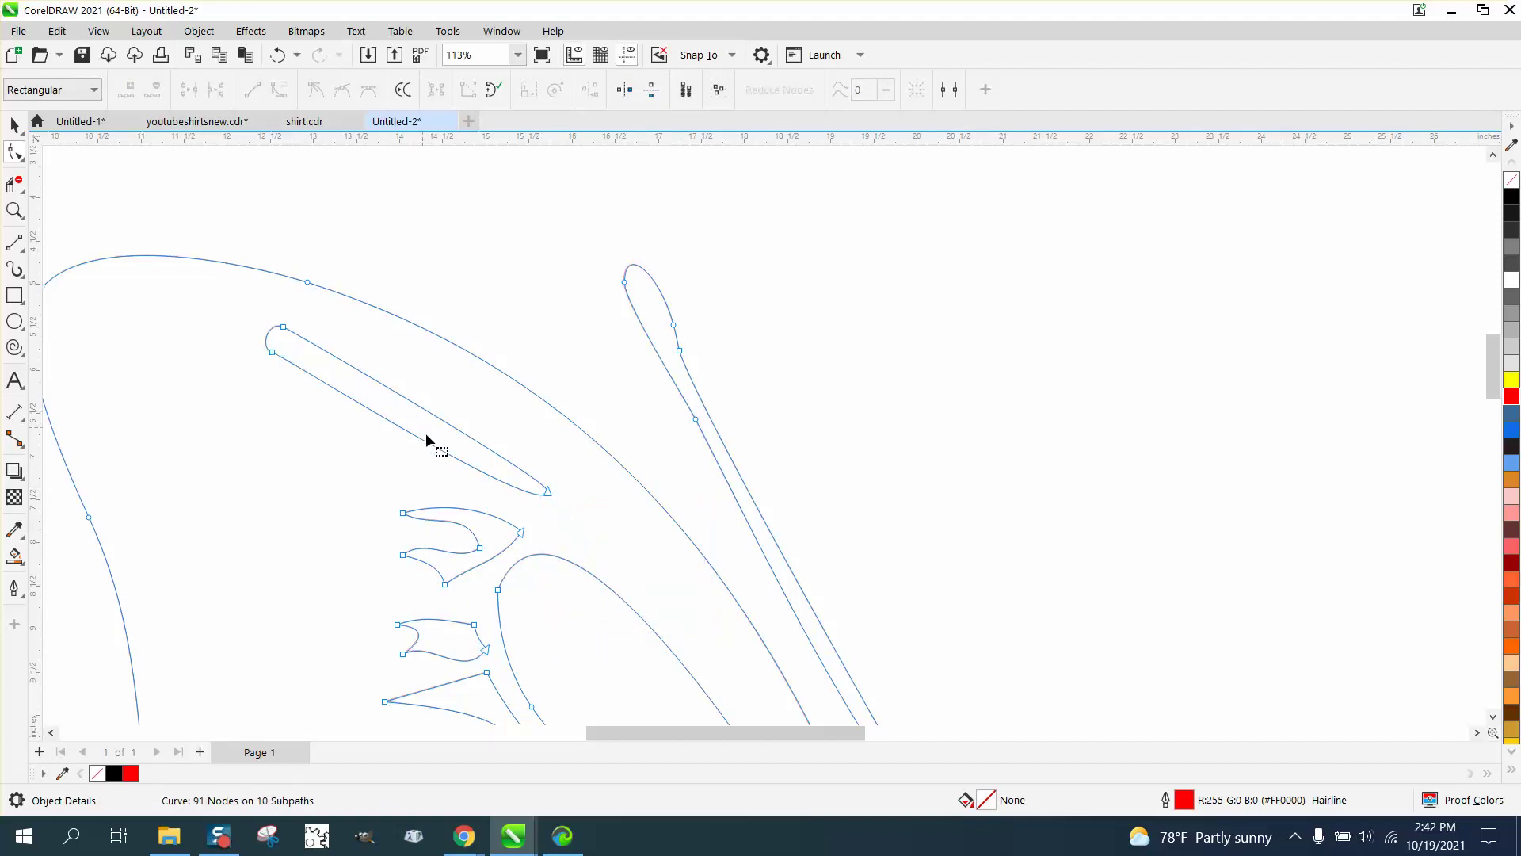
drag(362, 490, 156, 458)
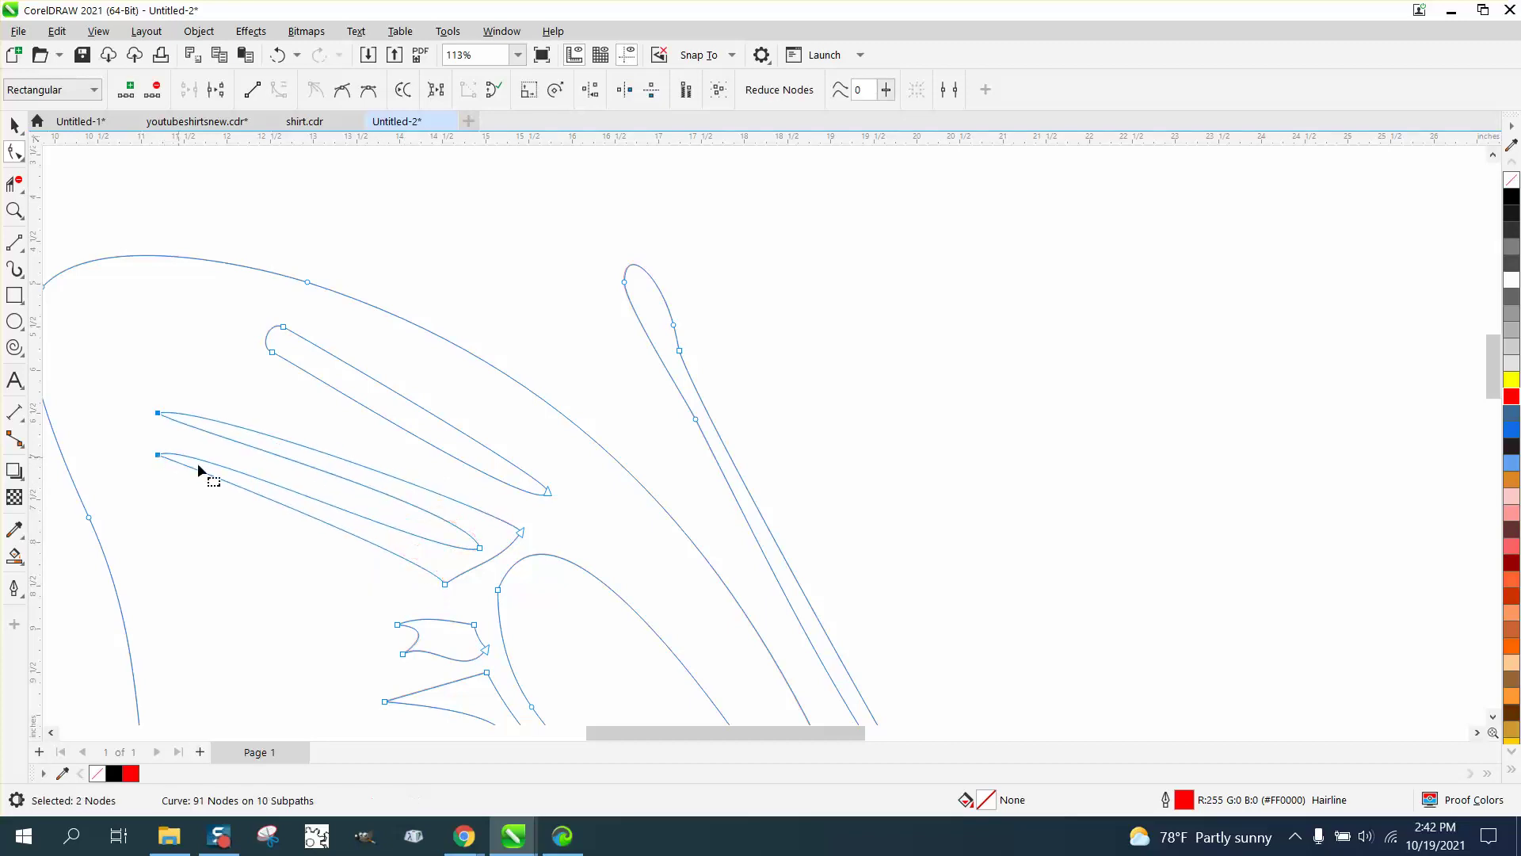
drag(482, 549, 371, 531)
drag(371, 469, 394, 479)
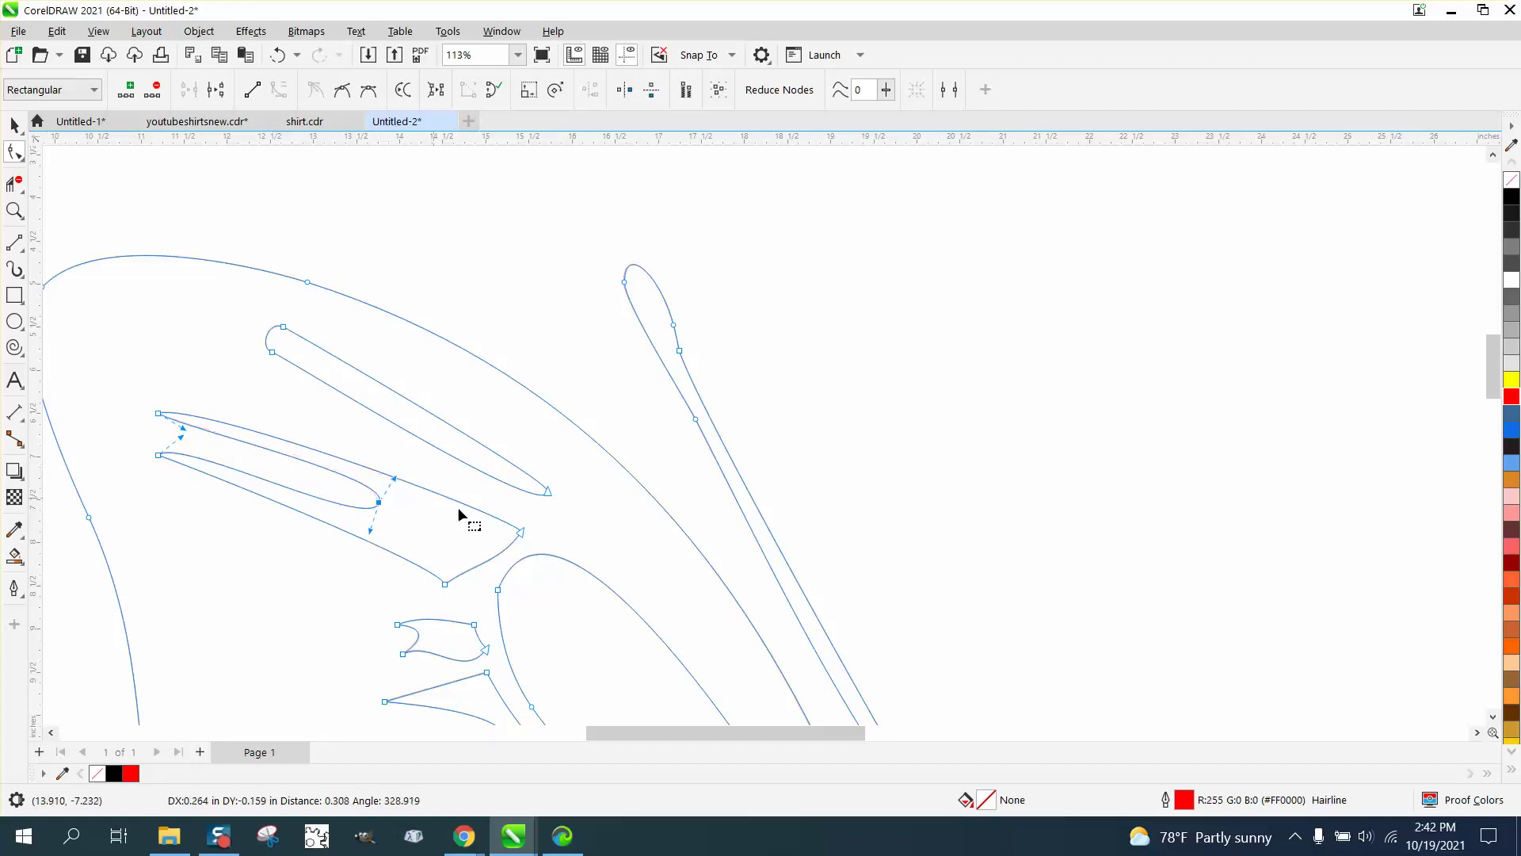
Step: Round the upper stripe's pointed left tip by curving the segments above and below it
click(15, 210)
drag(95, 349, 369, 504)
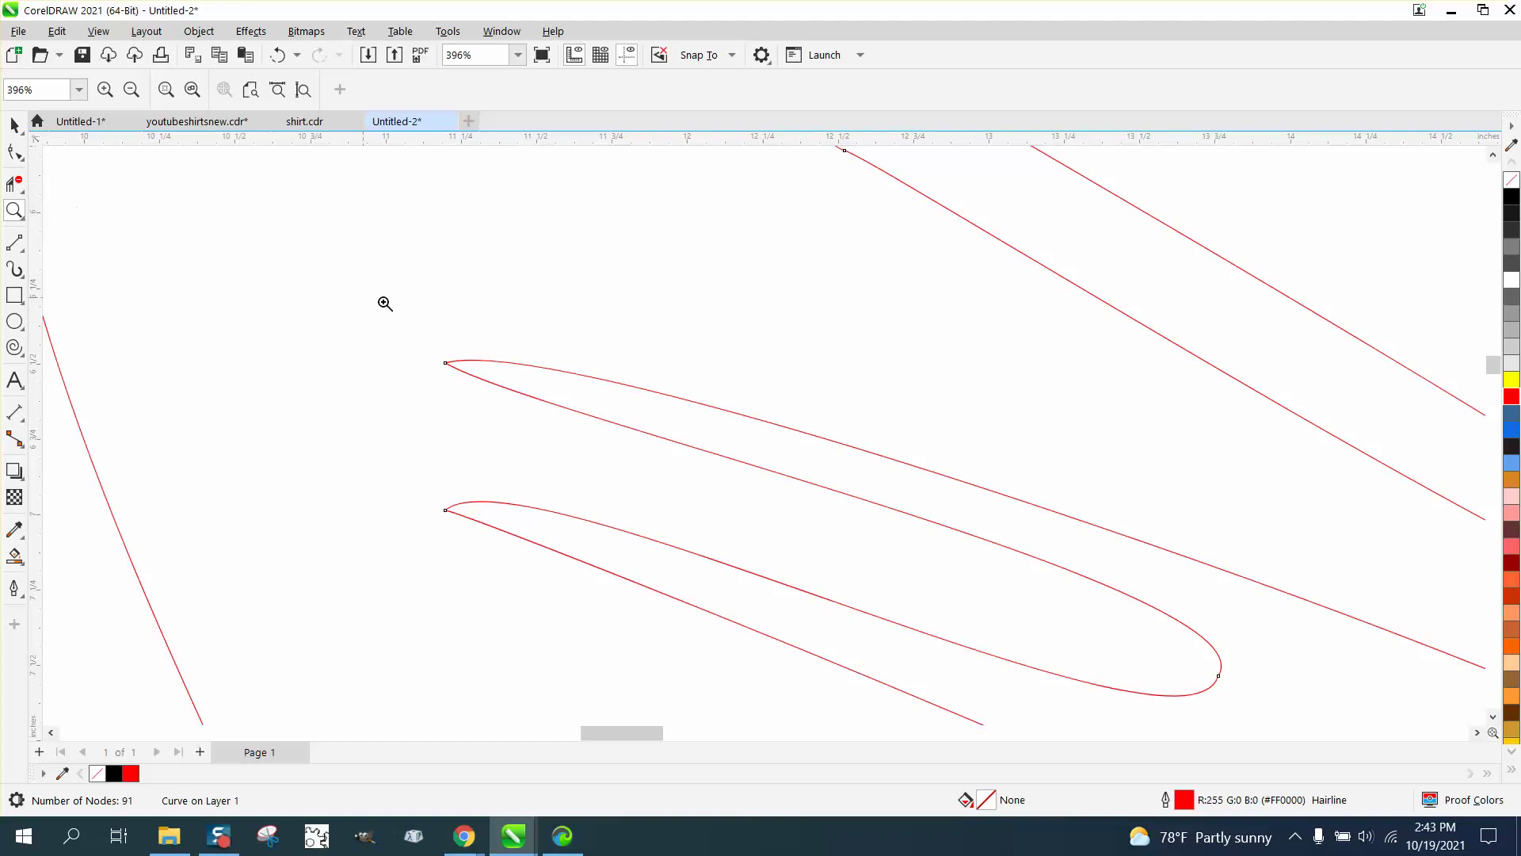
click(14, 151)
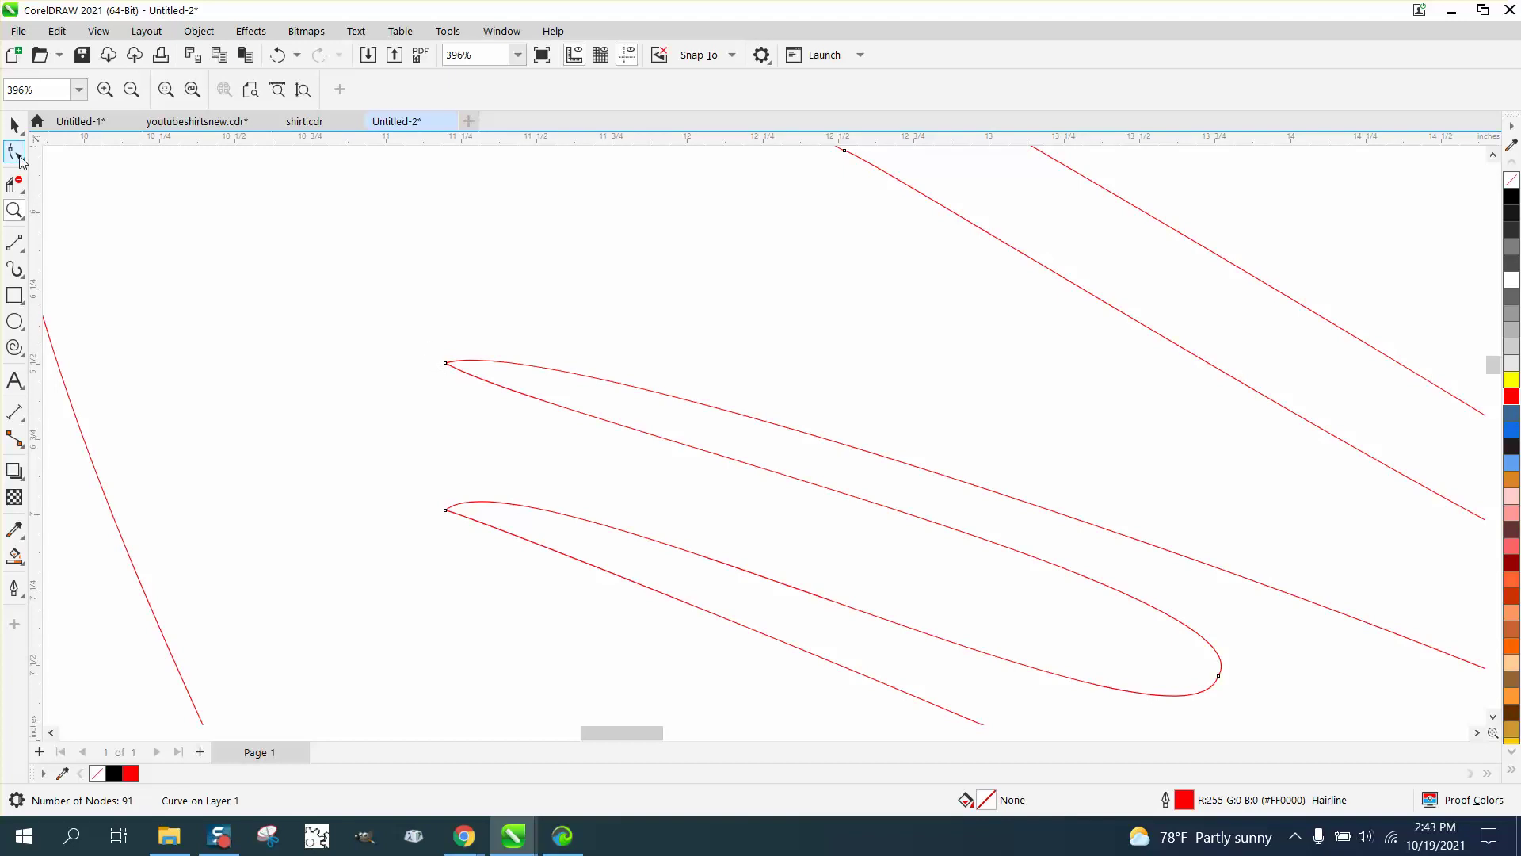
click(445, 364)
drag(535, 417, 406, 413)
drag(582, 326, 441, 268)
Step: Round the lower stripe's left tip and reshape its lower edge, leaving 91 nodes
click(446, 511)
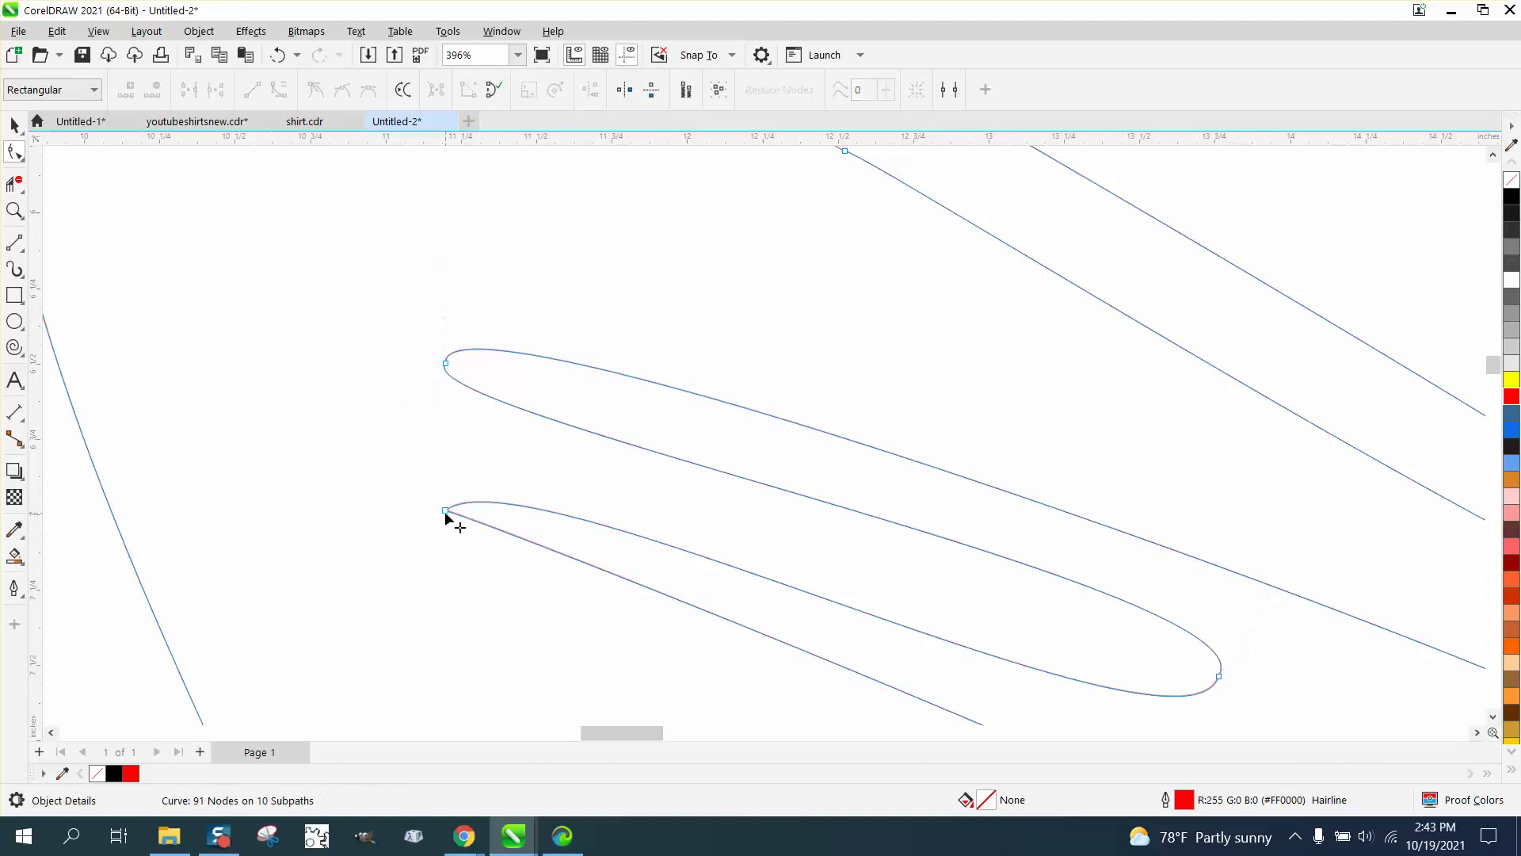
drag(529, 448, 415, 420)
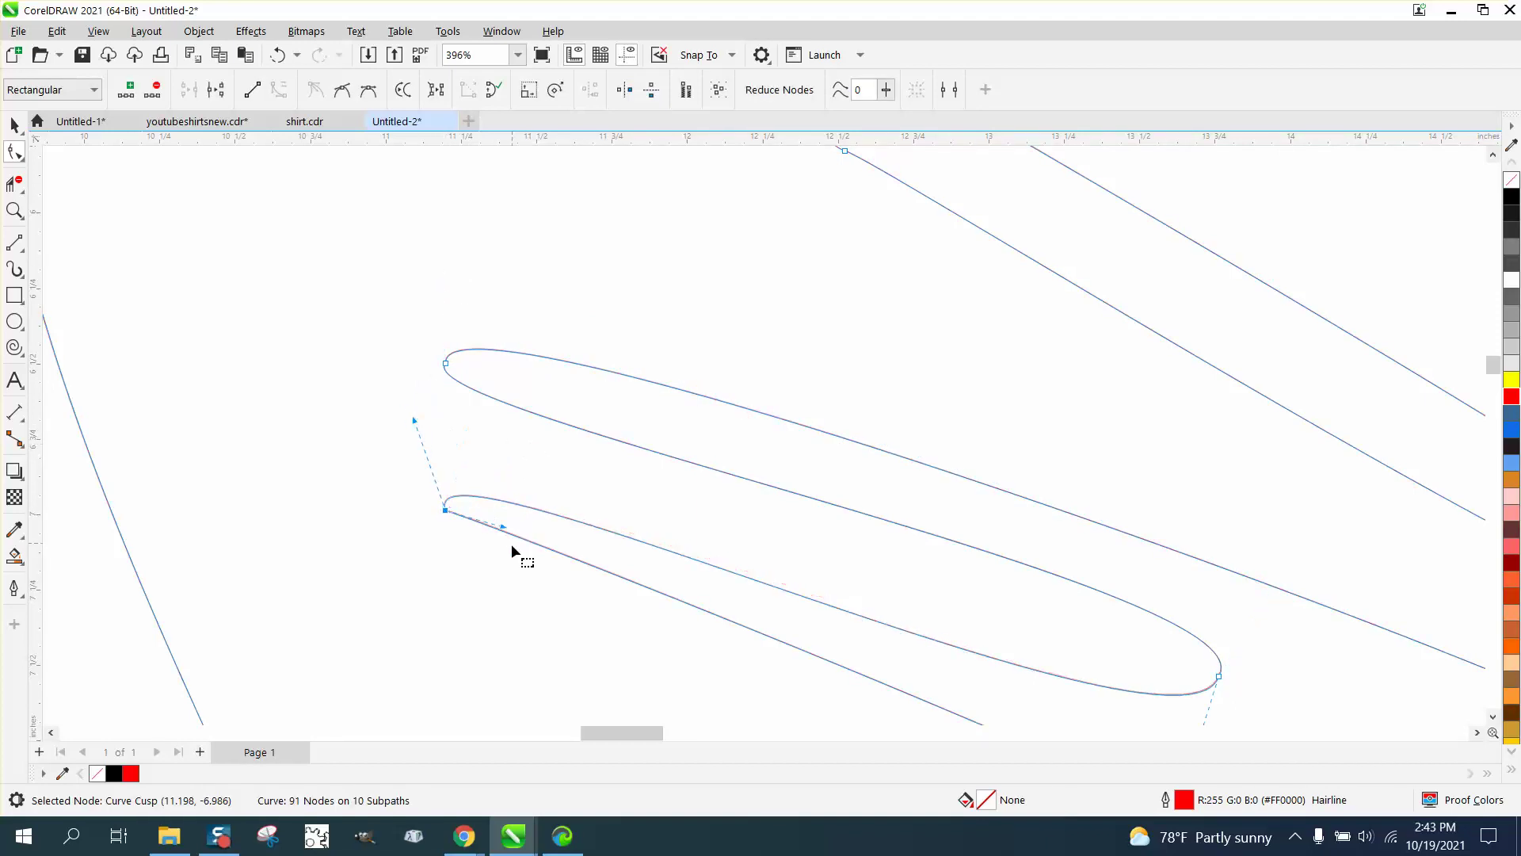
drag(505, 527, 413, 529)
scroll(158, 321, down, 4)
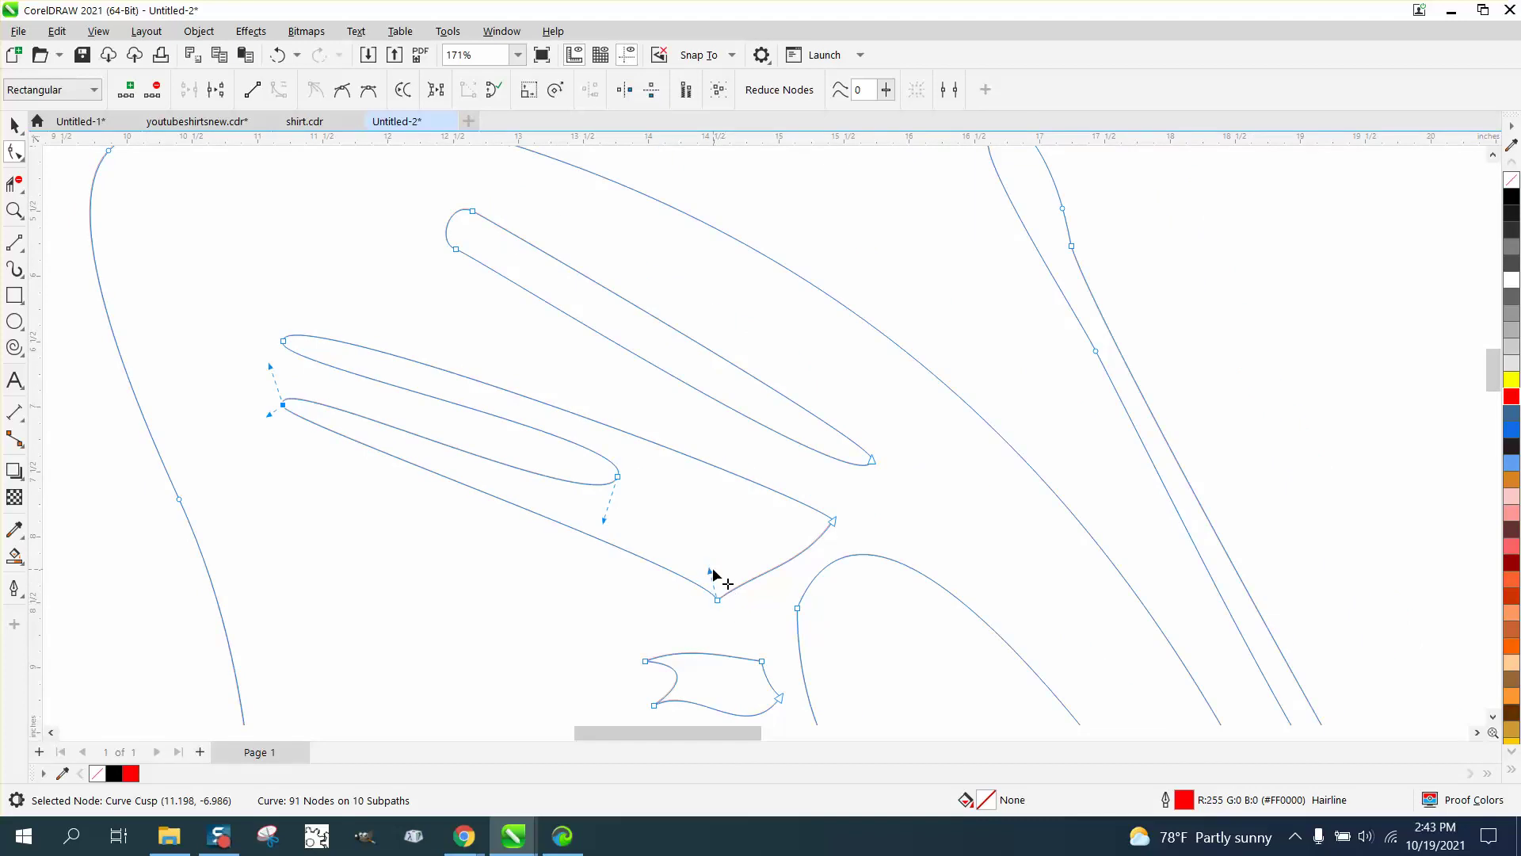
drag(713, 572, 759, 630)
scroll(819, 550, down, 5)
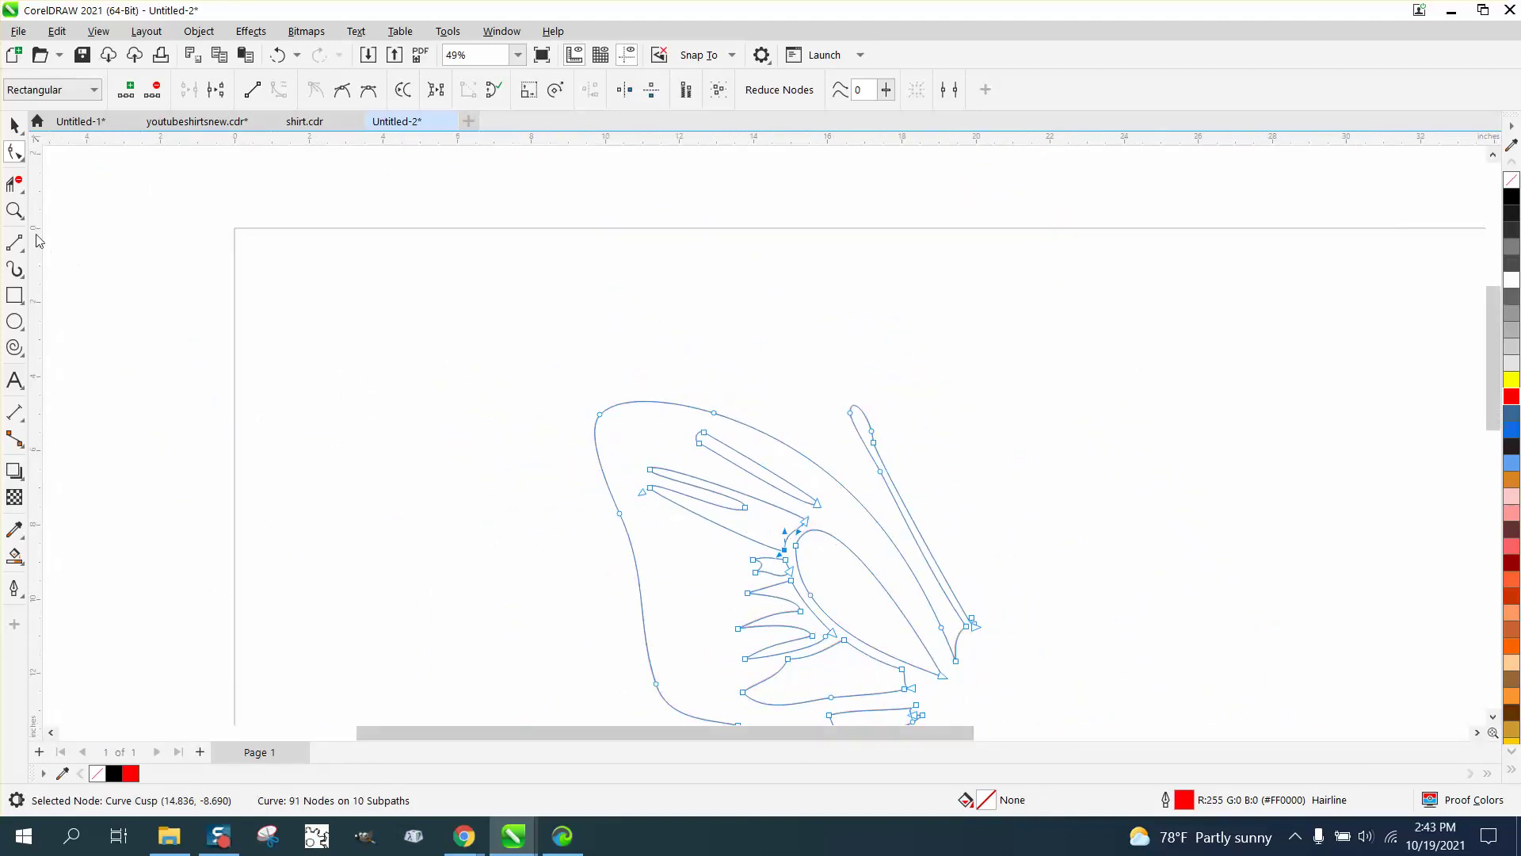
Step: Extend the lower long stripe by dragging its left end nodes leftward
click(14, 210)
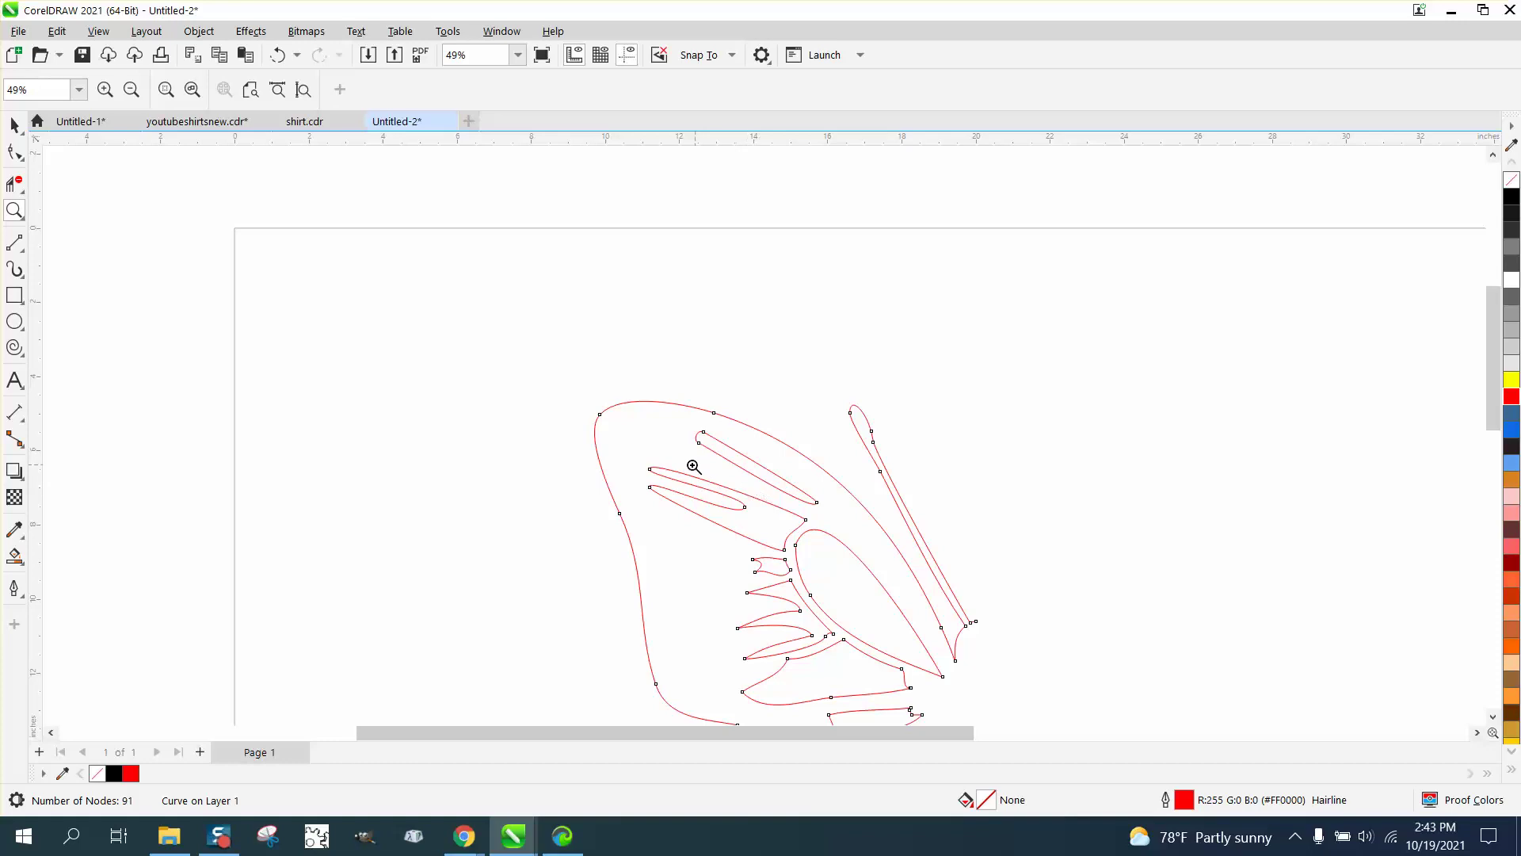
scroll(694, 467, down, 1)
drag(724, 600, 941, 684)
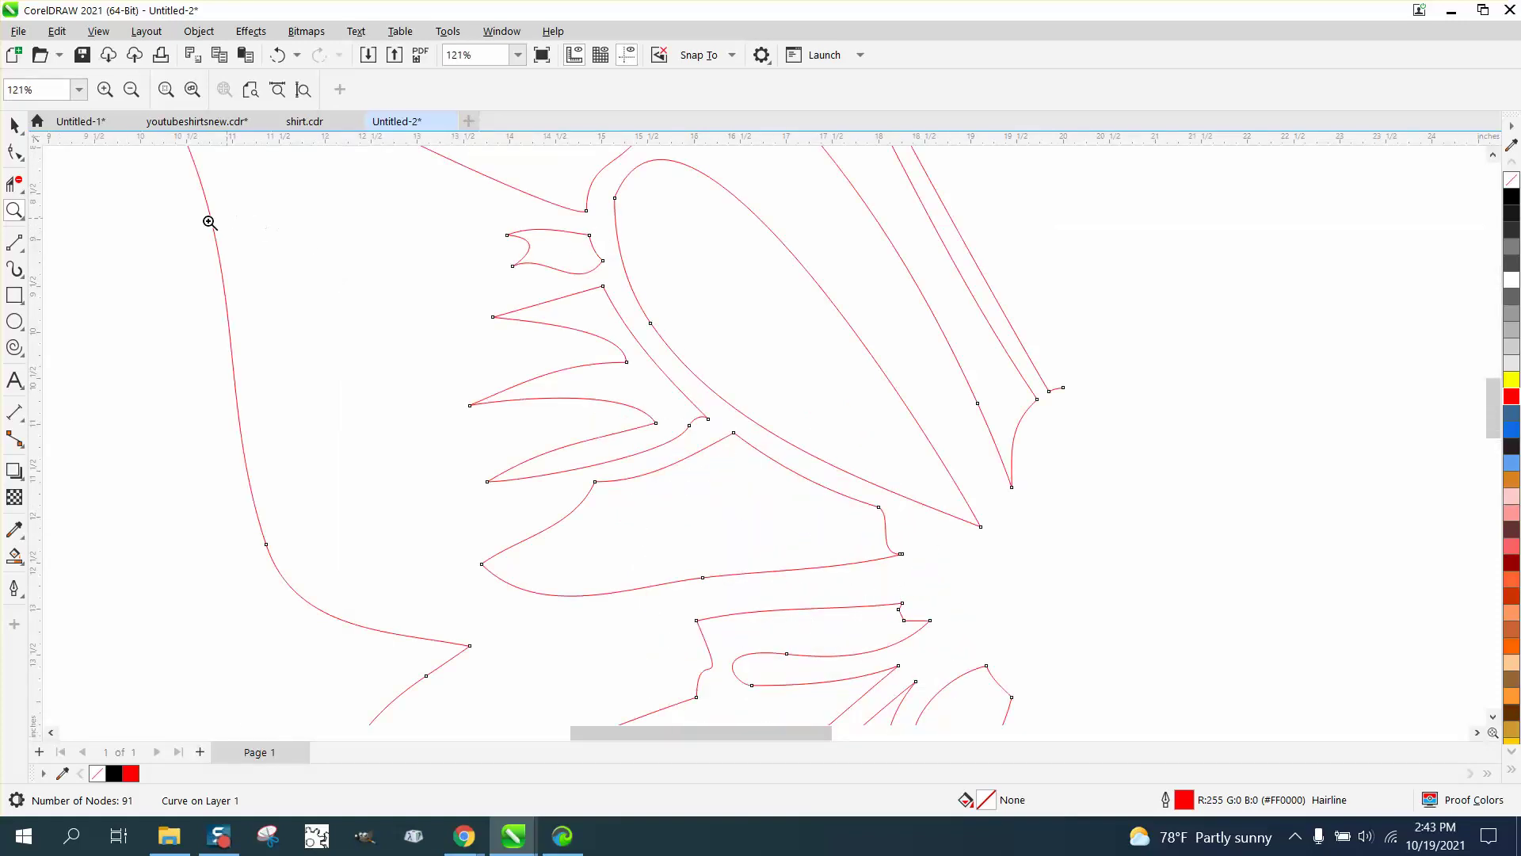
click(14, 152)
drag(472, 214, 267, 226)
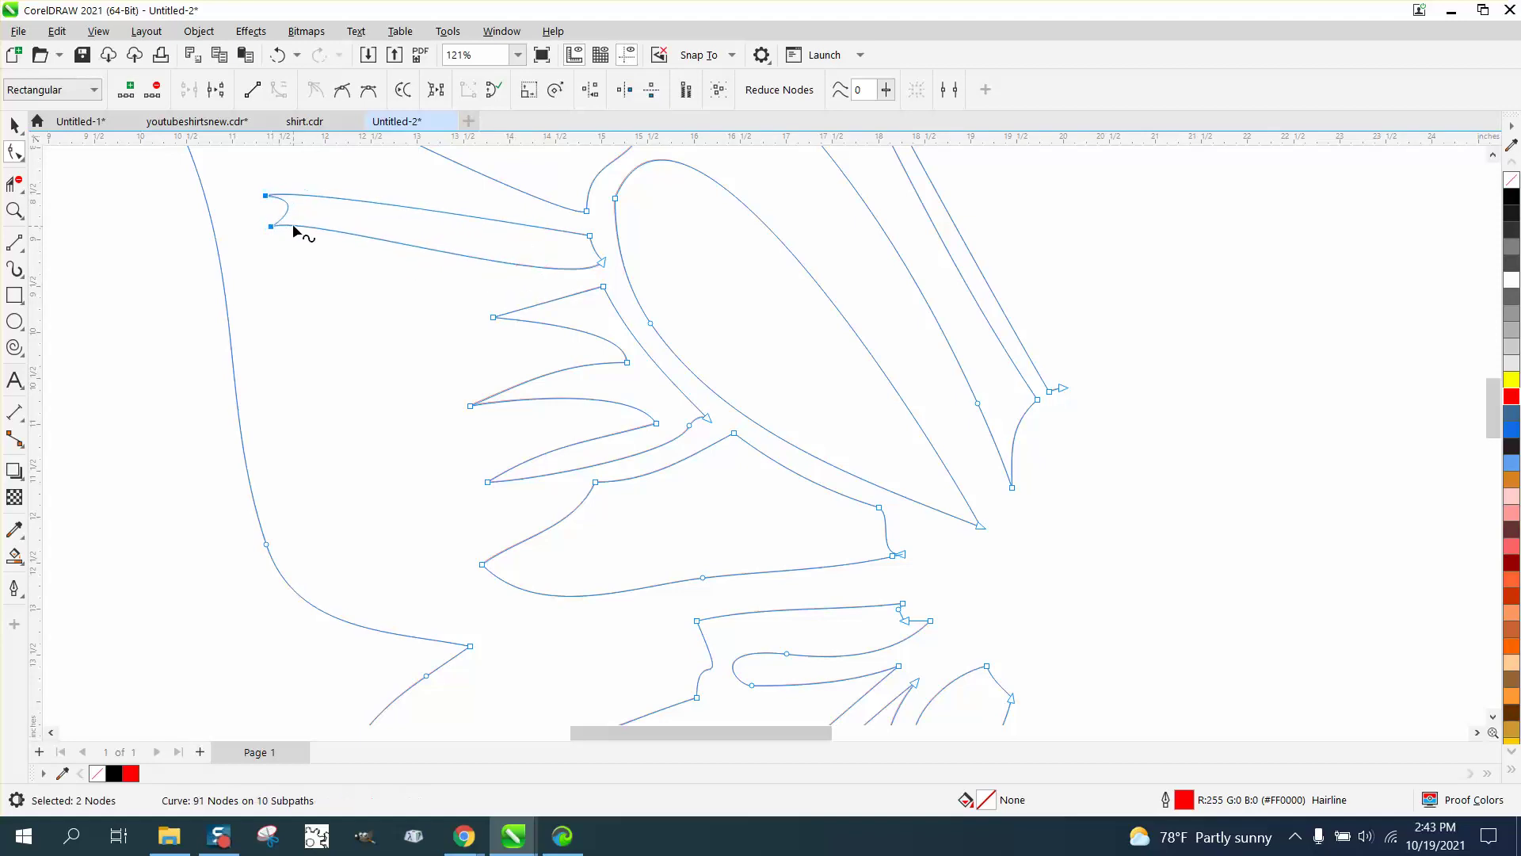
Step: Round the stripe's left tip into a smooth bulge and smooth its lower curve
click(14, 210)
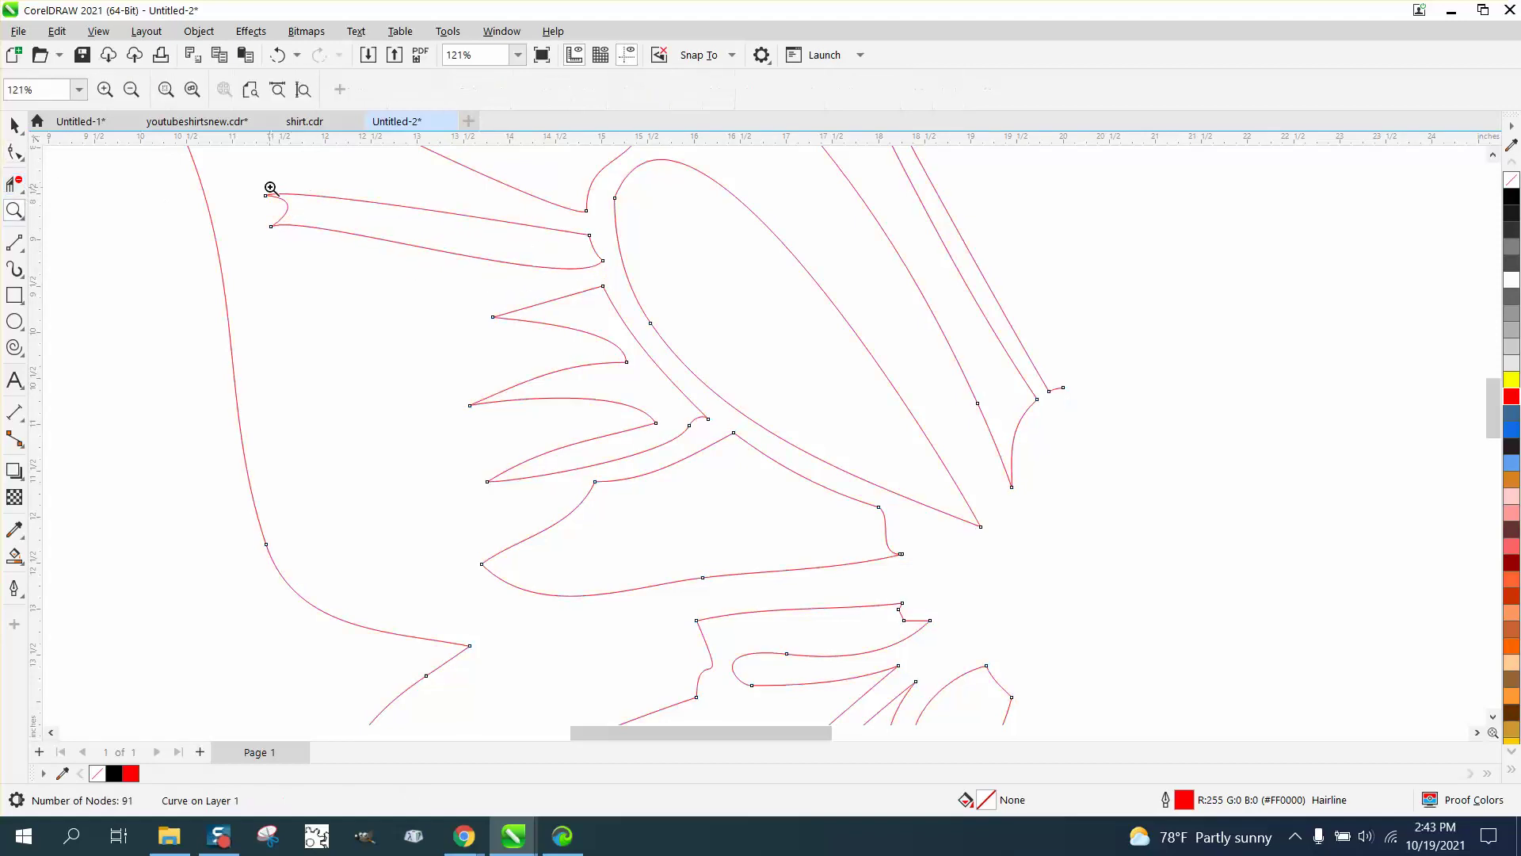
drag(411, 271, 412, 271)
click(14, 151)
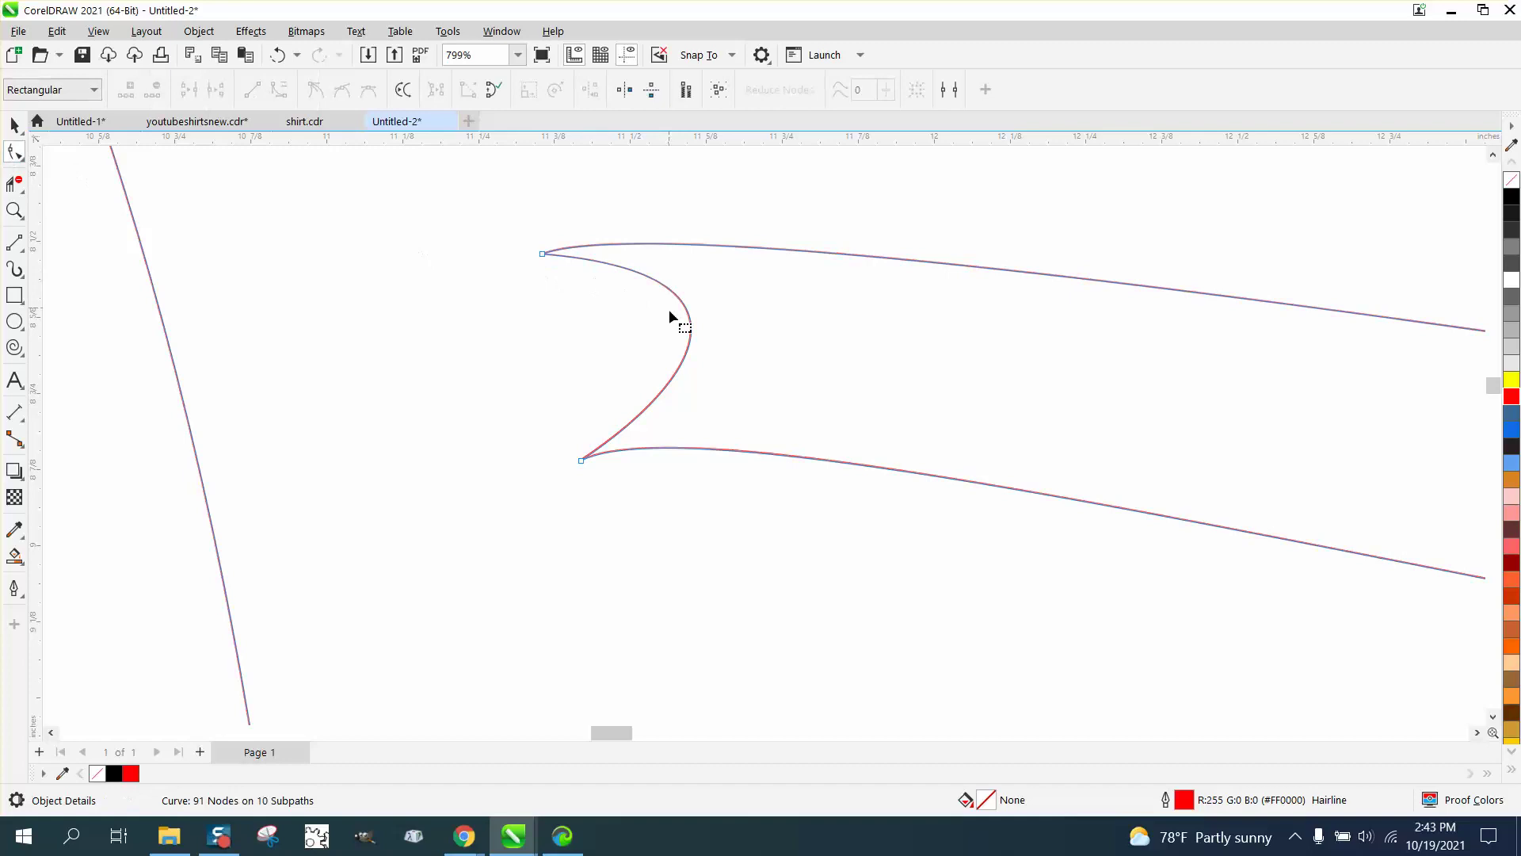
drag(691, 332, 424, 333)
click(582, 459)
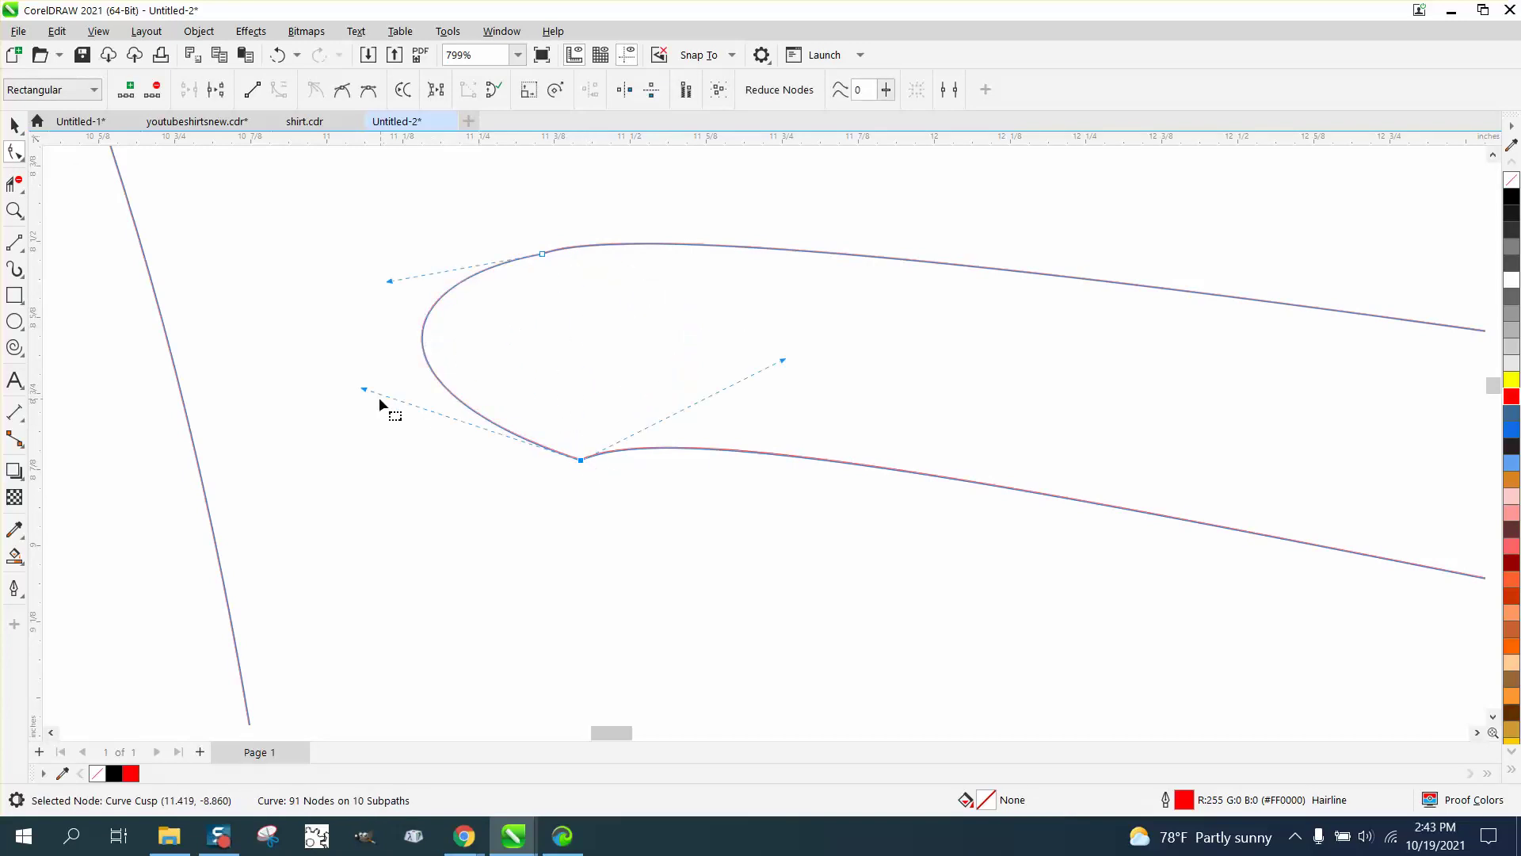
drag(365, 390, 383, 470)
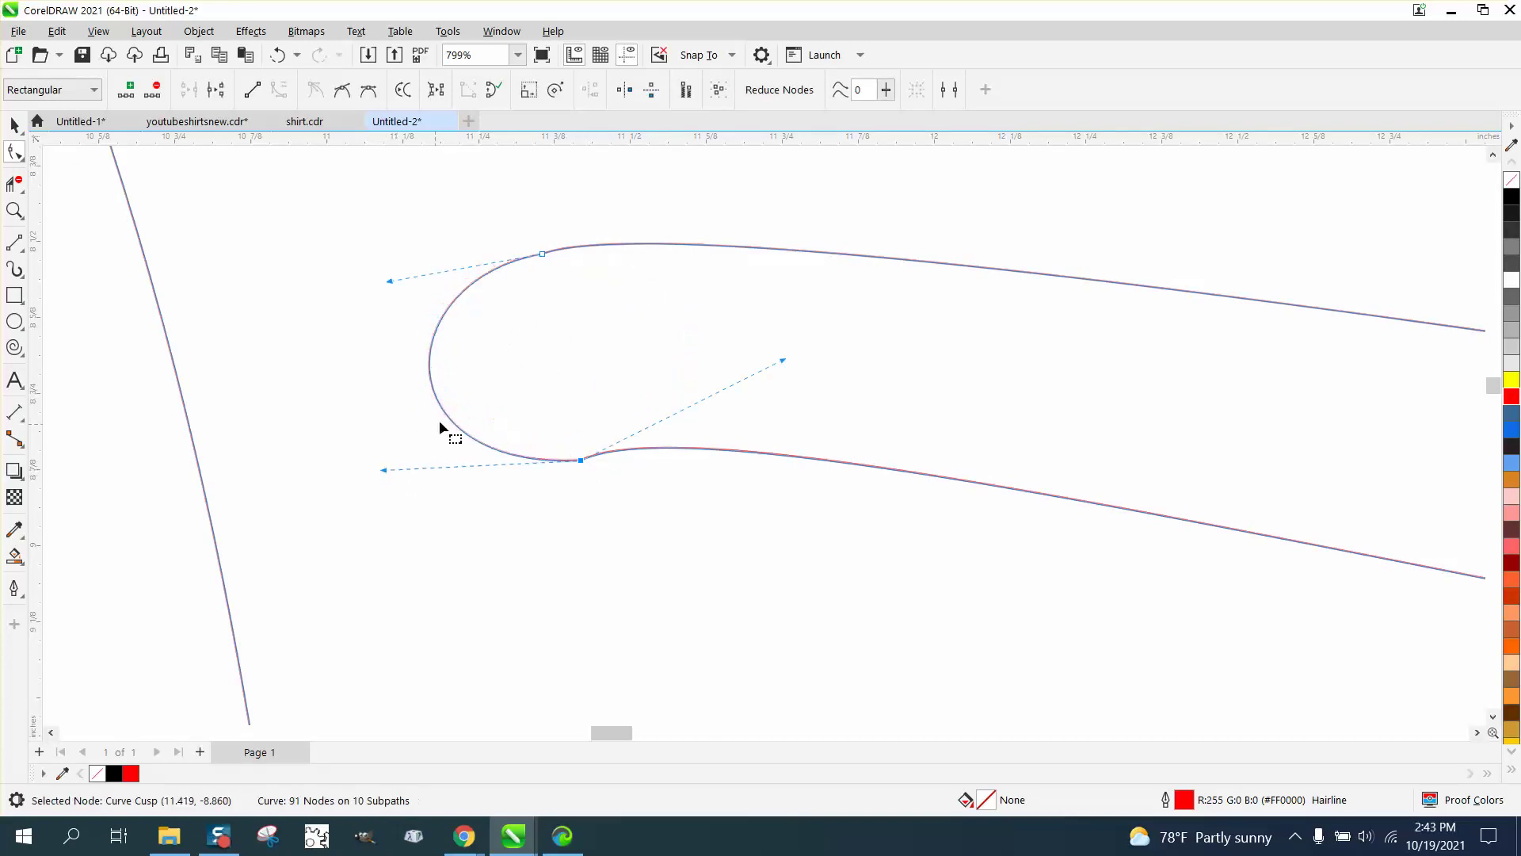
drag(785, 364, 788, 411)
scroll(644, 344, down, 3)
scroll(474, 314, down, 2)
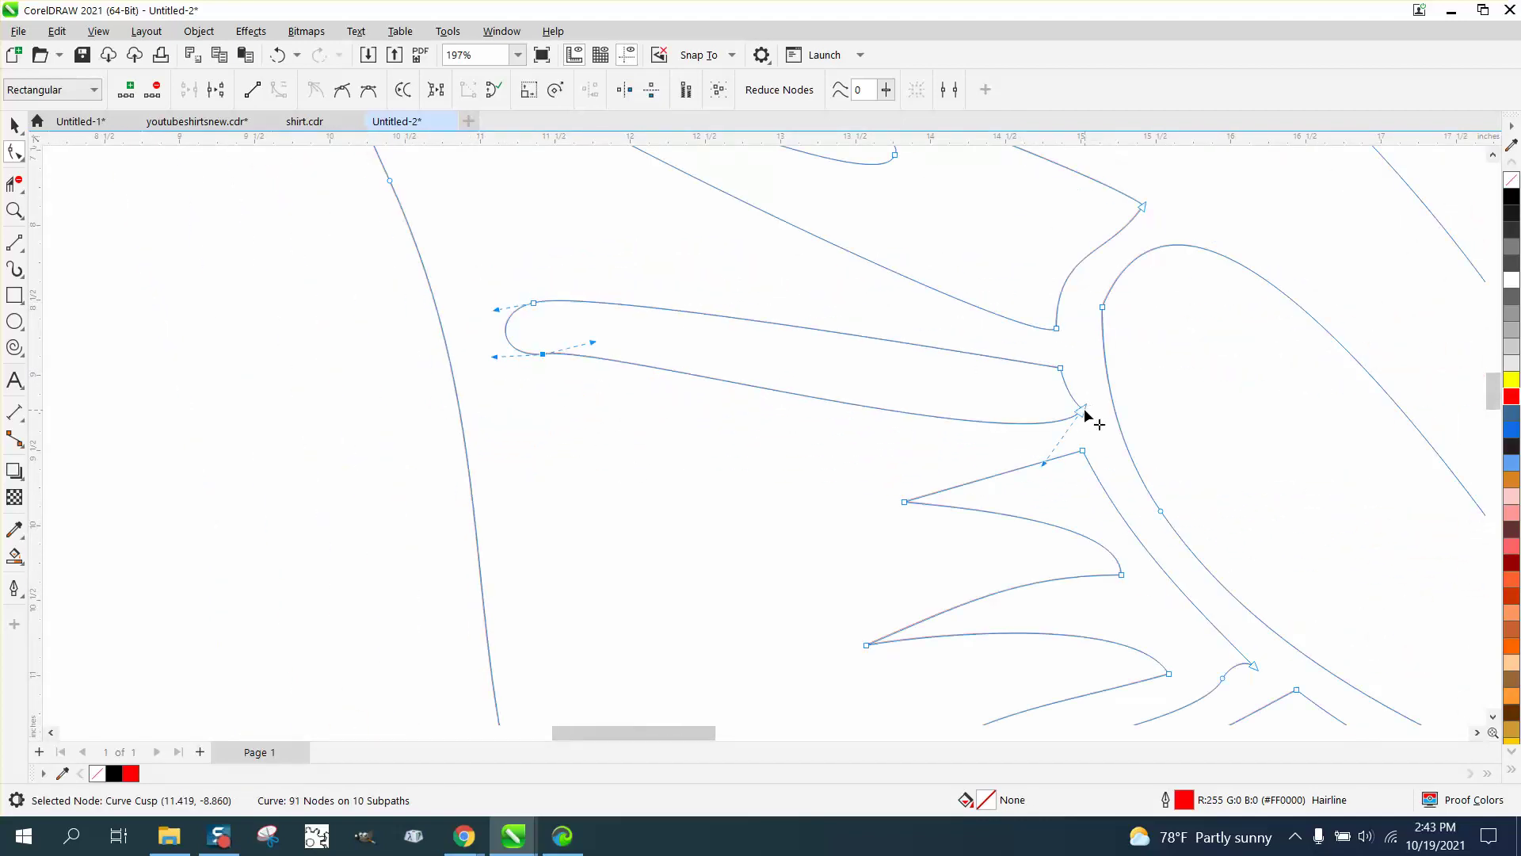
Step: Reshape the stripe's inner corner where it meets the body into a steeper curve
drag(1084, 409, 1071, 416)
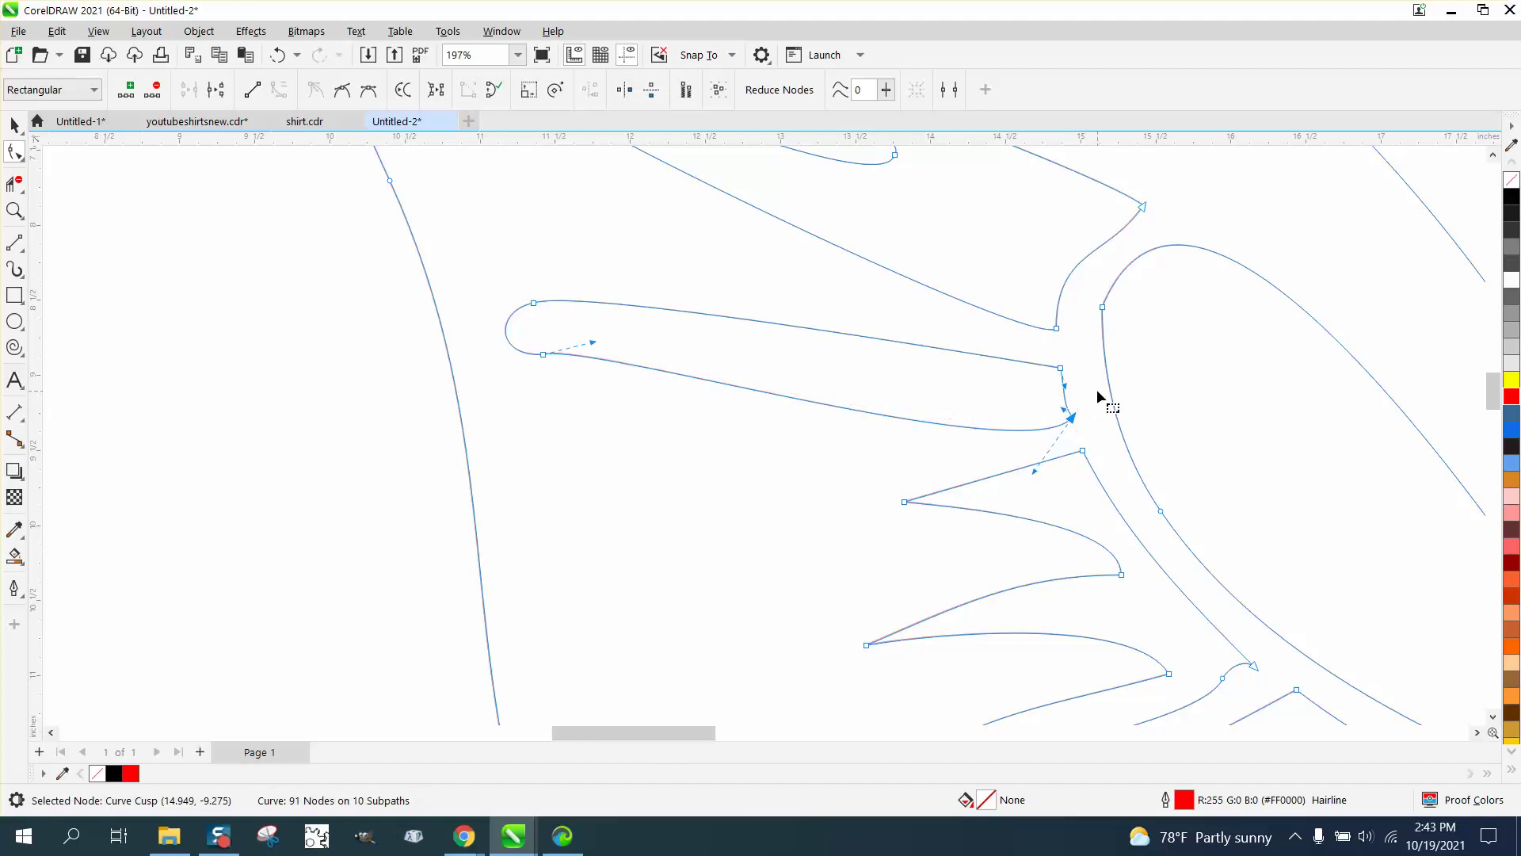
click(17, 214)
click(70, 210)
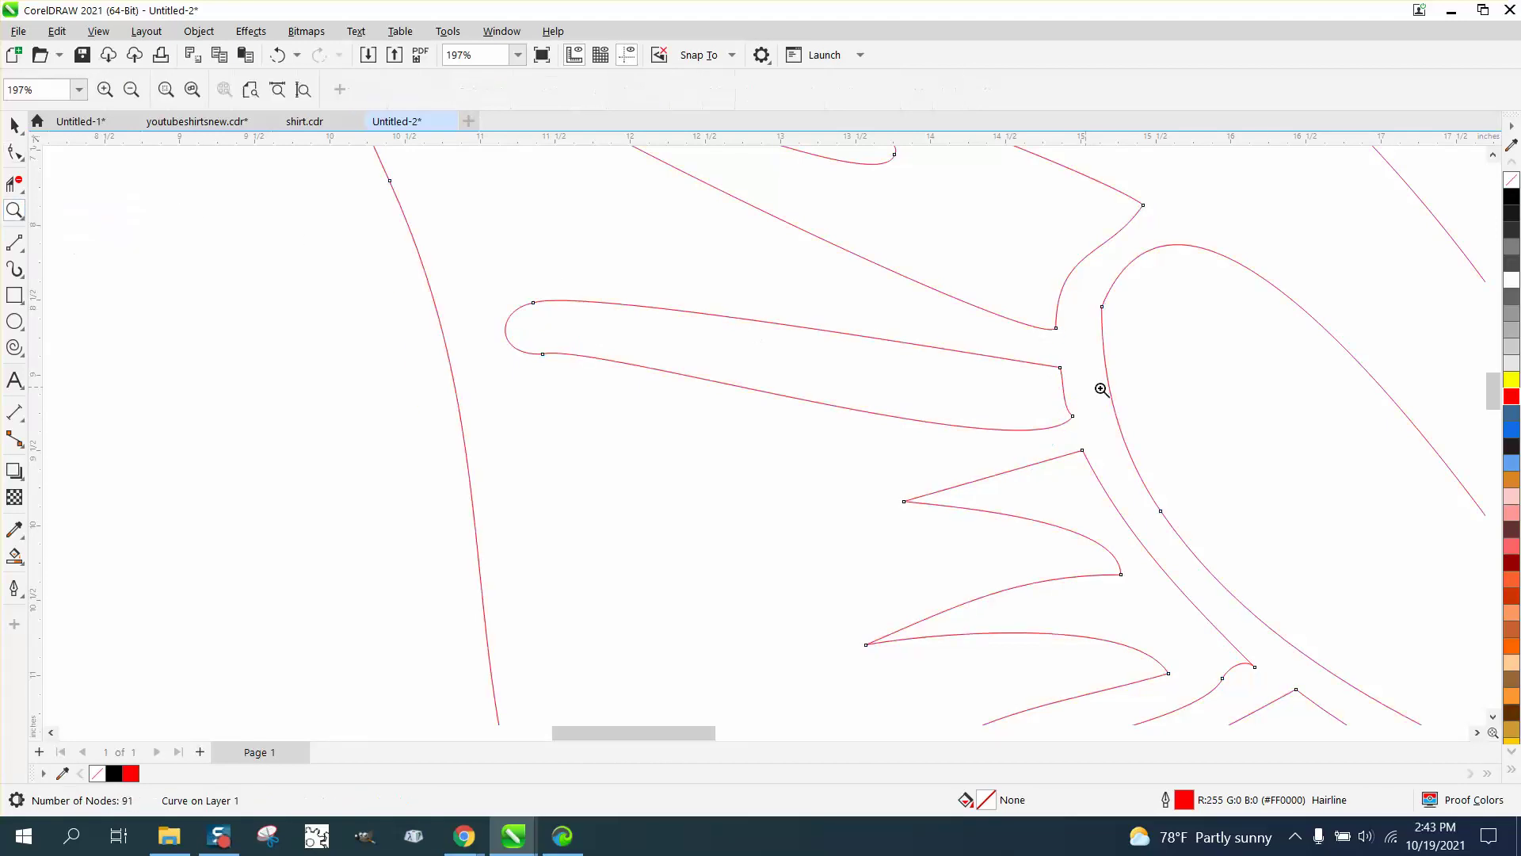
drag(1123, 429, 1184, 466)
key(F10)
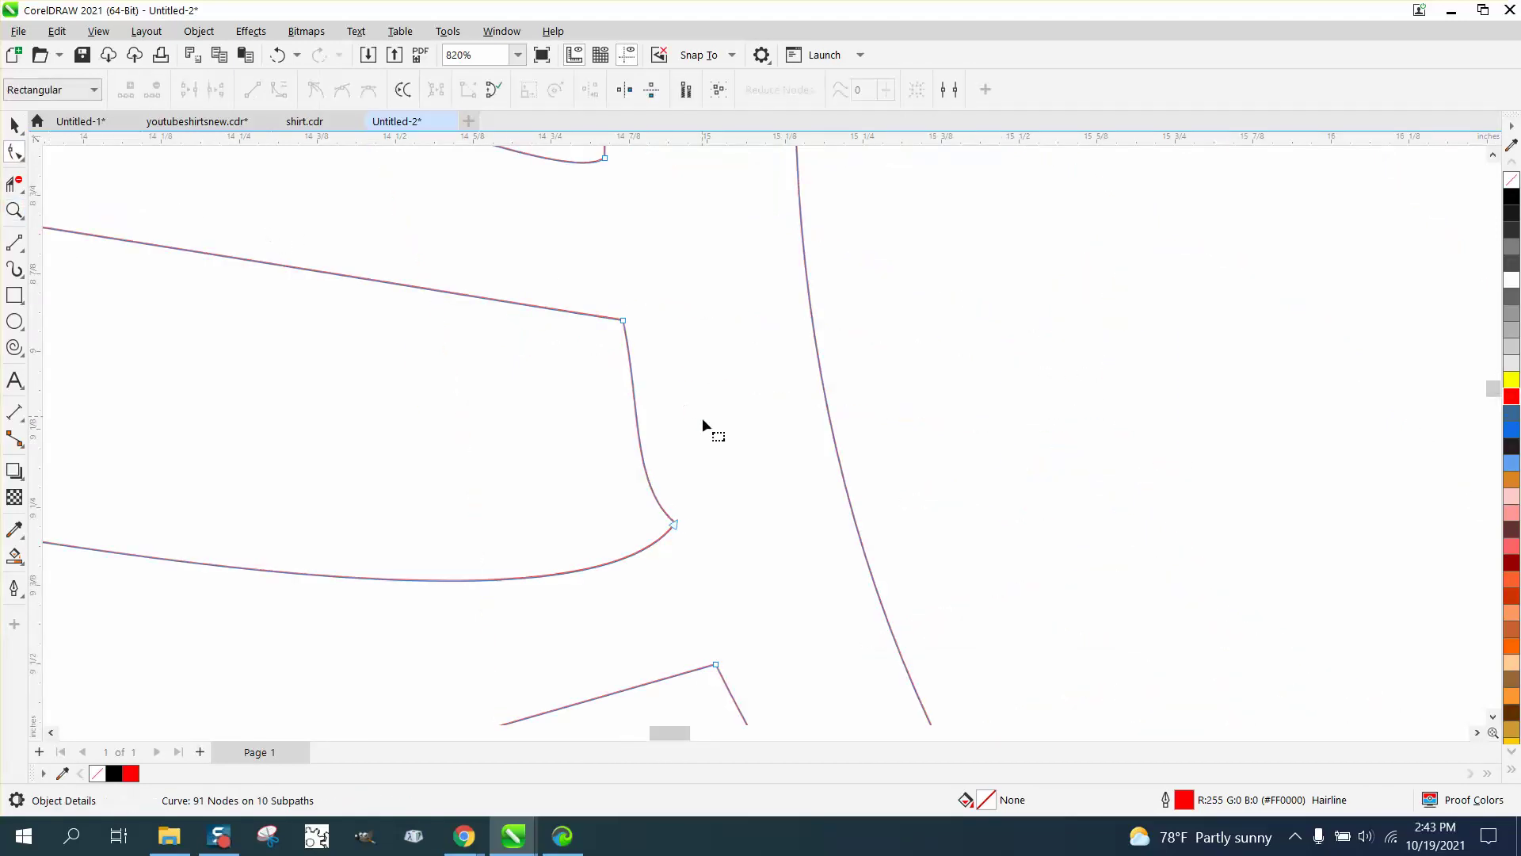
click(672, 523)
drag(632, 496, 657, 471)
drag(626, 315, 649, 291)
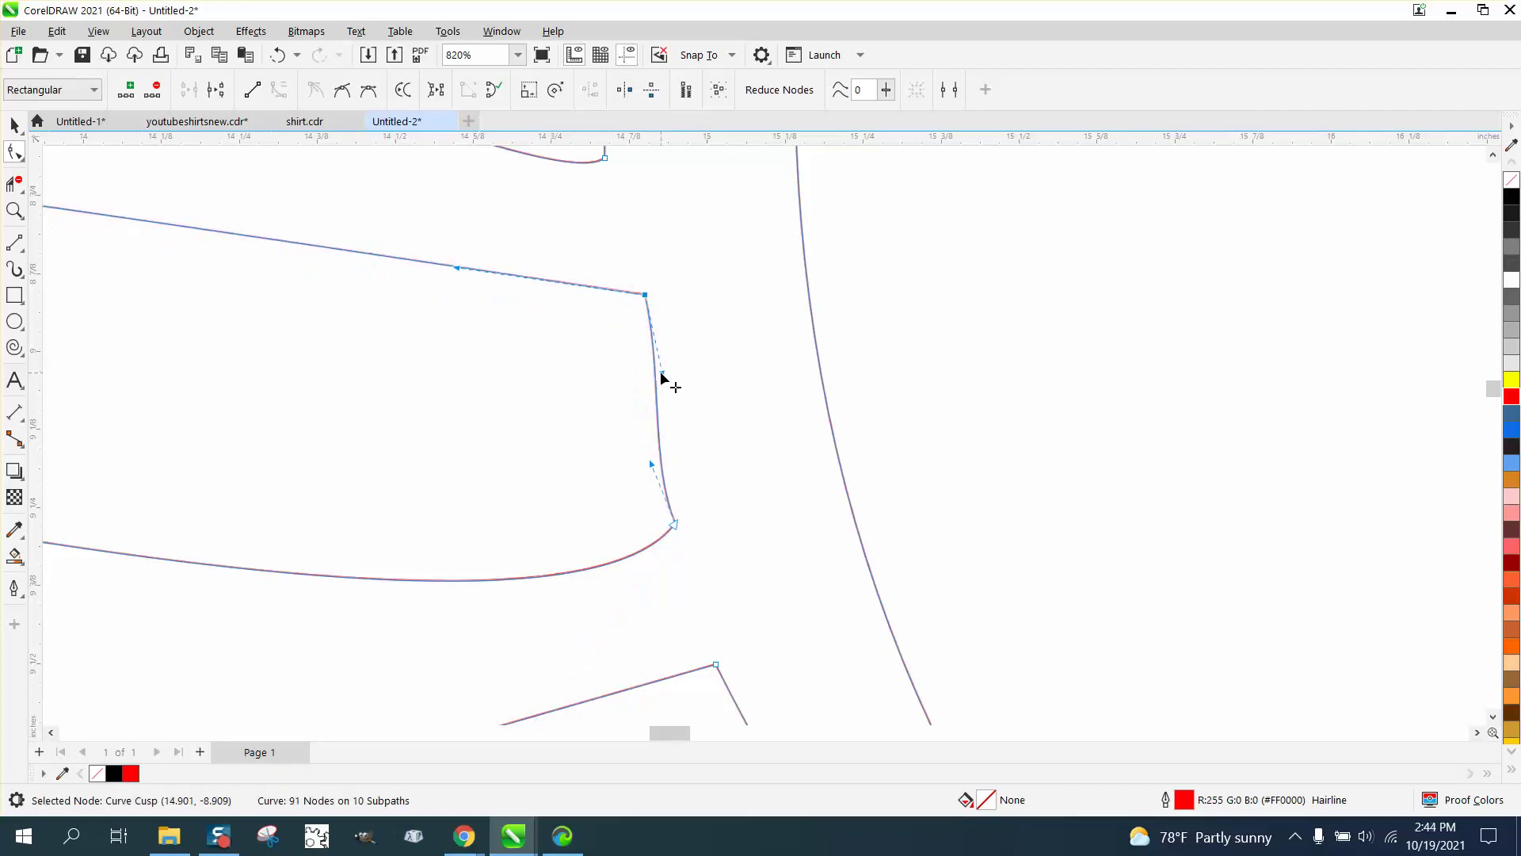
drag(666, 381, 637, 382)
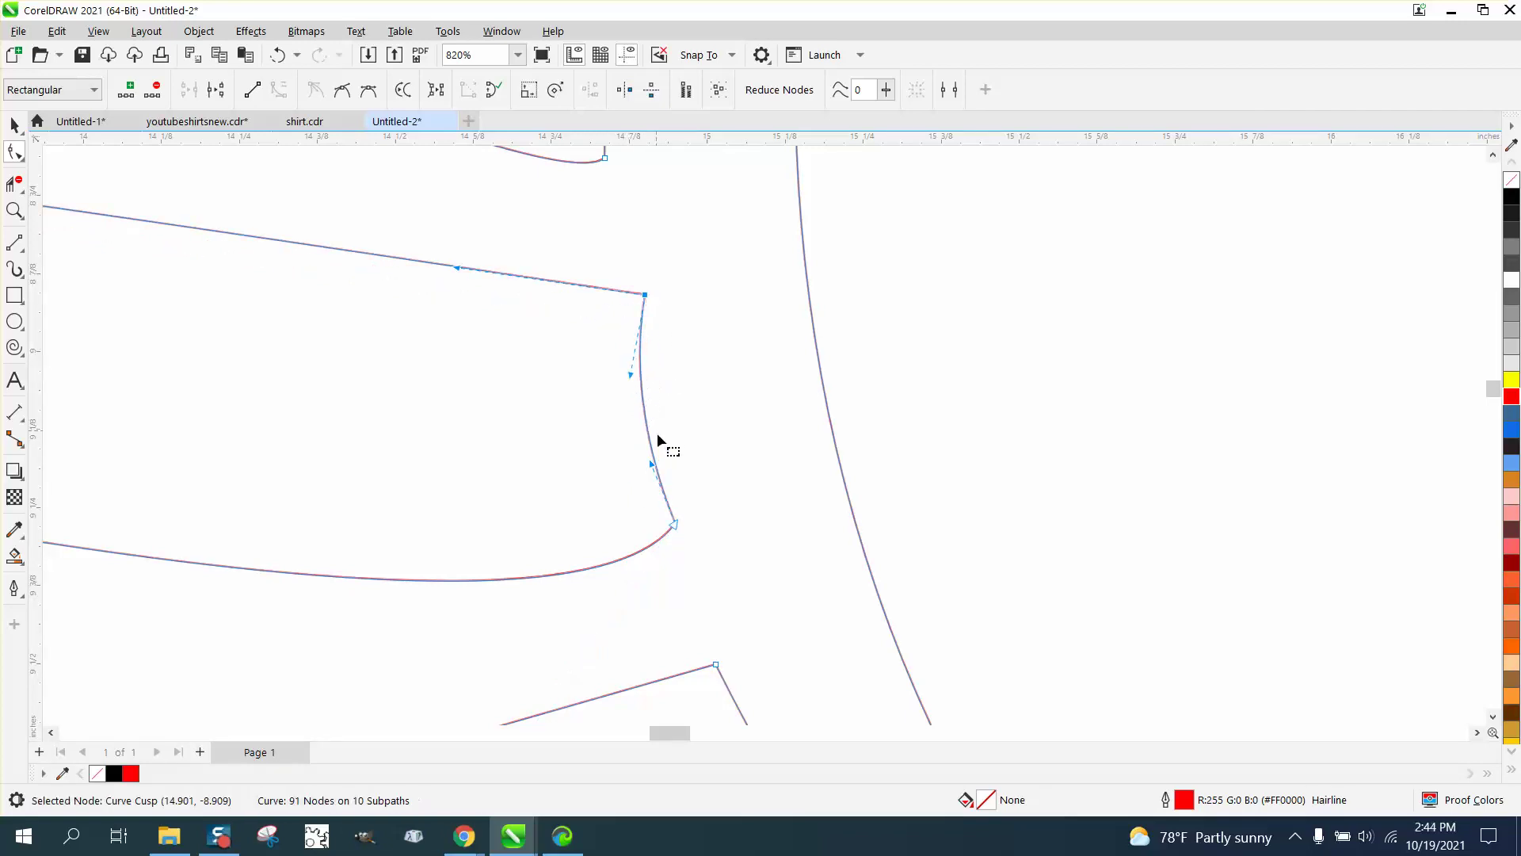
scroll(621, 354, down, 4)
Step: Delete the two extra nodes forming a jagged notch in the outline
scroll(627, 352, down, 1)
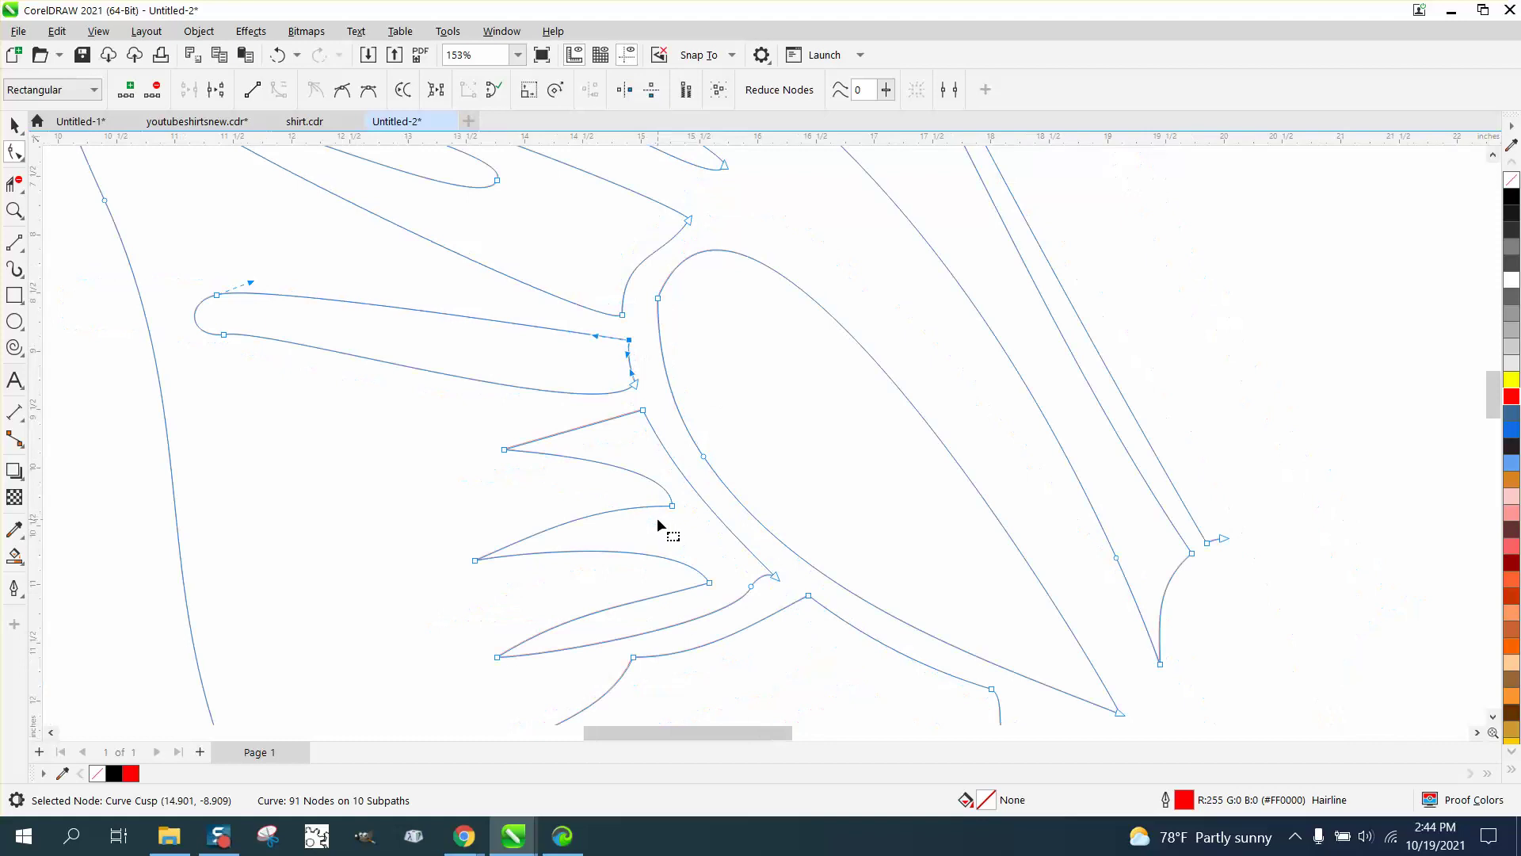
scroll(658, 519, down, 3)
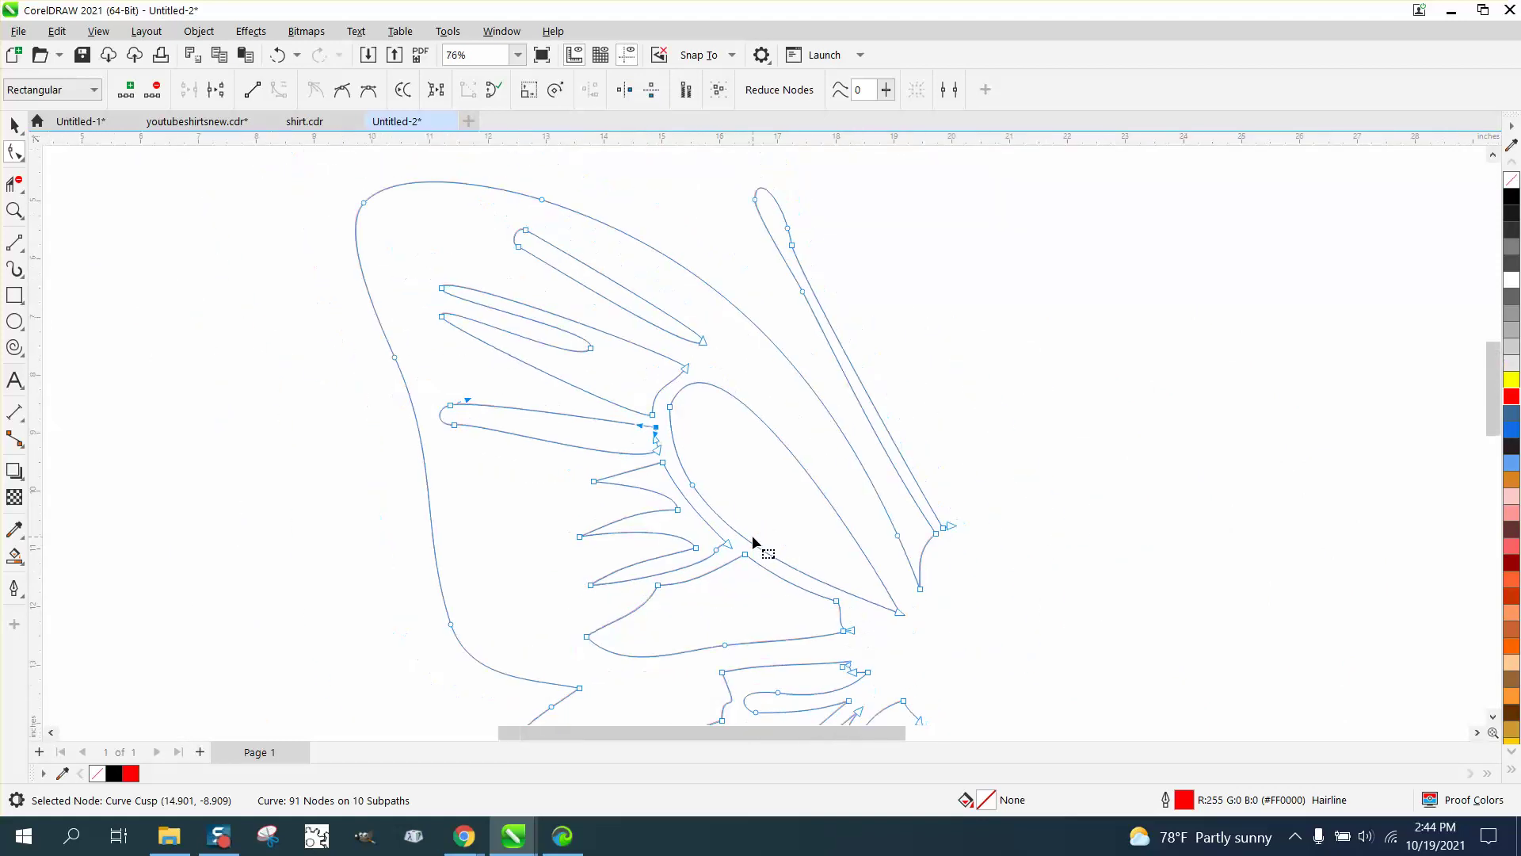
scroll(754, 541, down, 1)
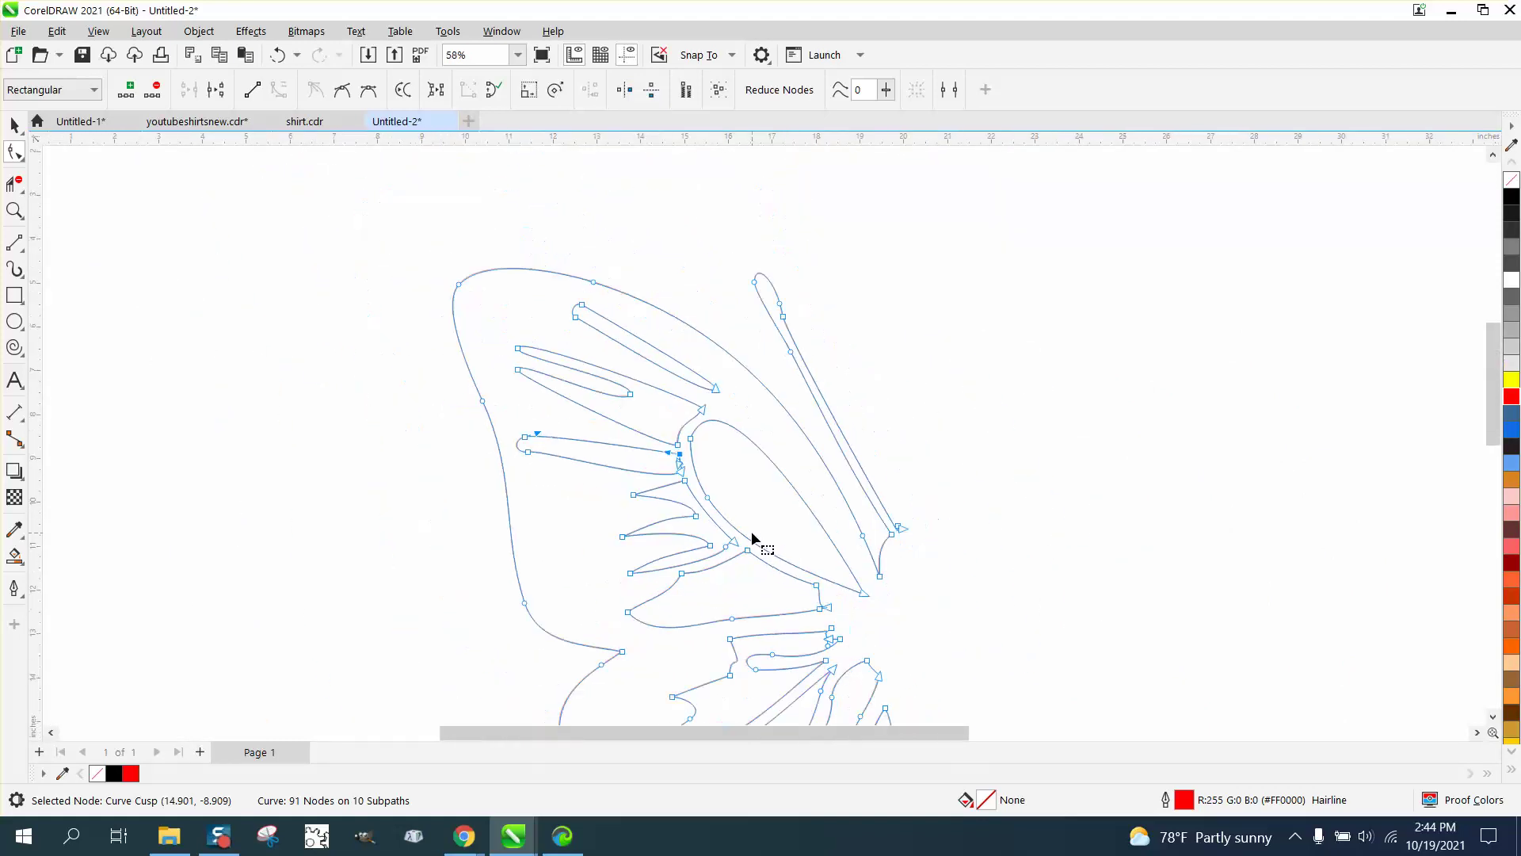
click(14, 211)
drag(887, 670, 889, 670)
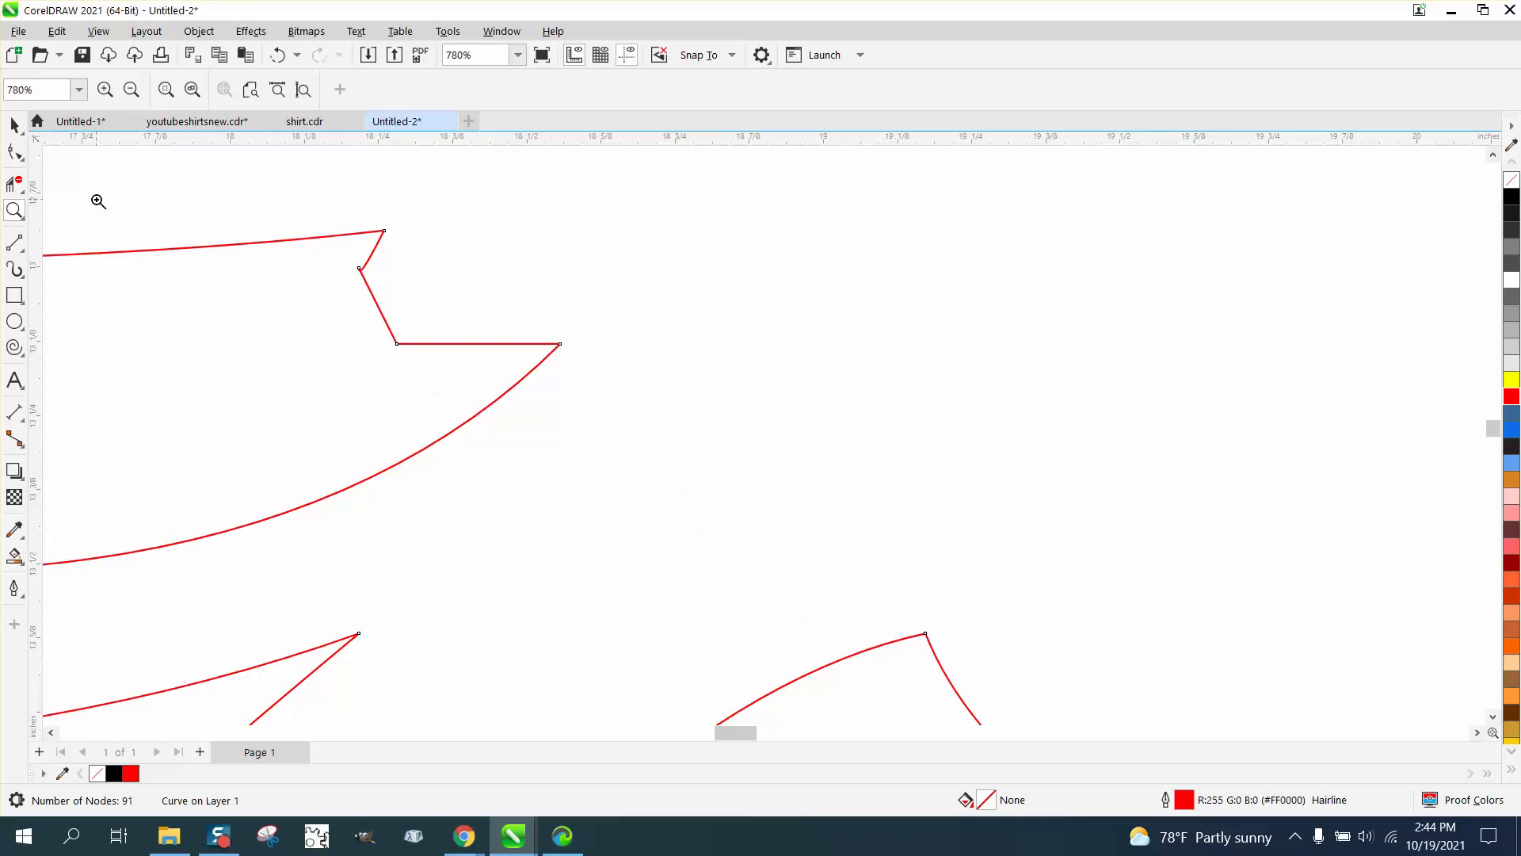
click(14, 152)
drag(337, 260, 423, 352)
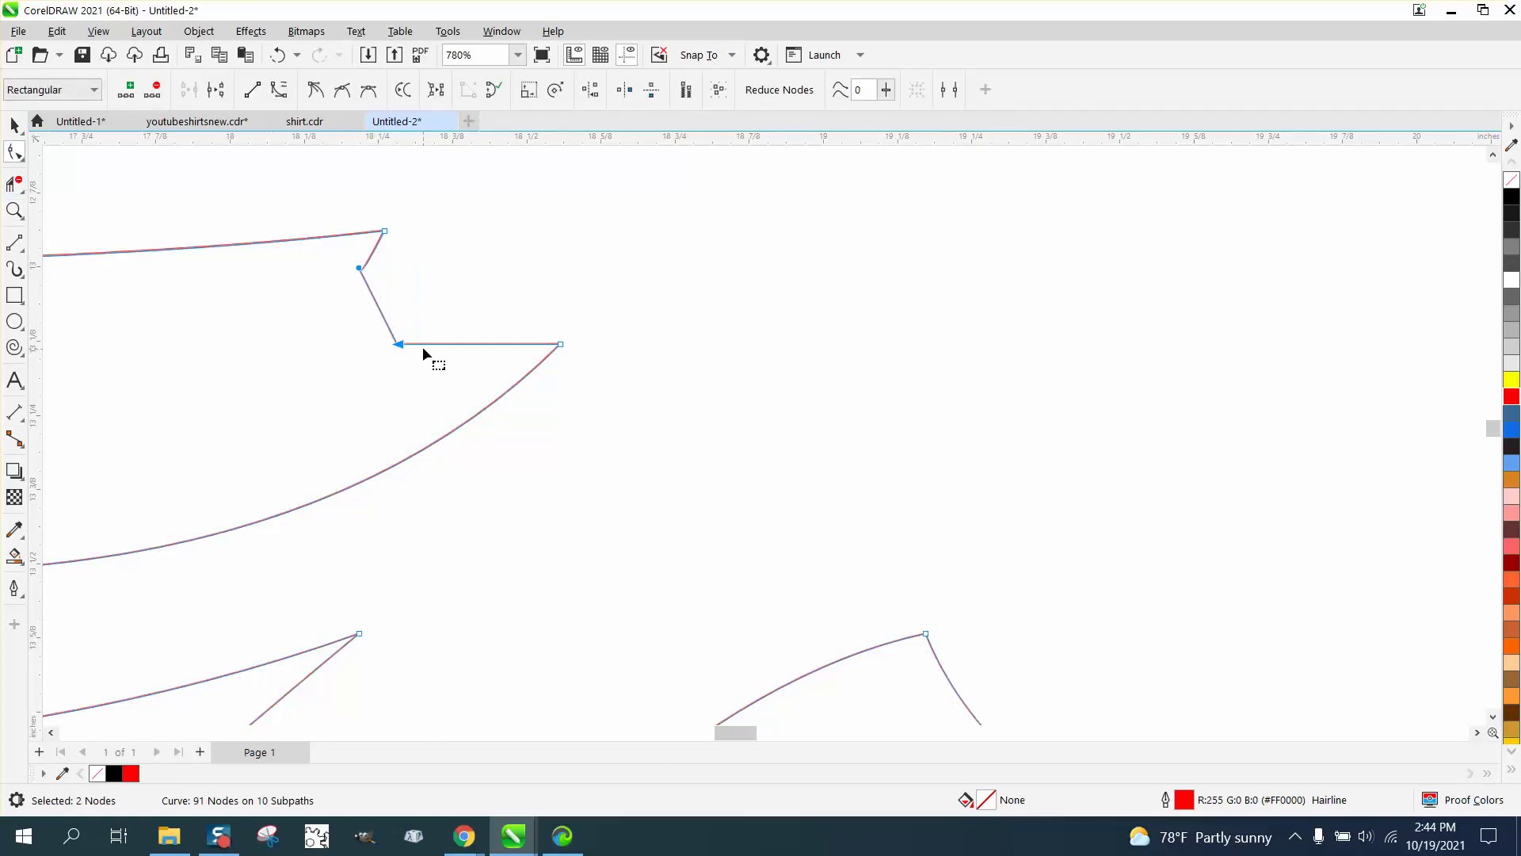
key(Delete)
Step: Bend the stripe's top corner into a smooth S-curve by dragging its handles
click(386, 232)
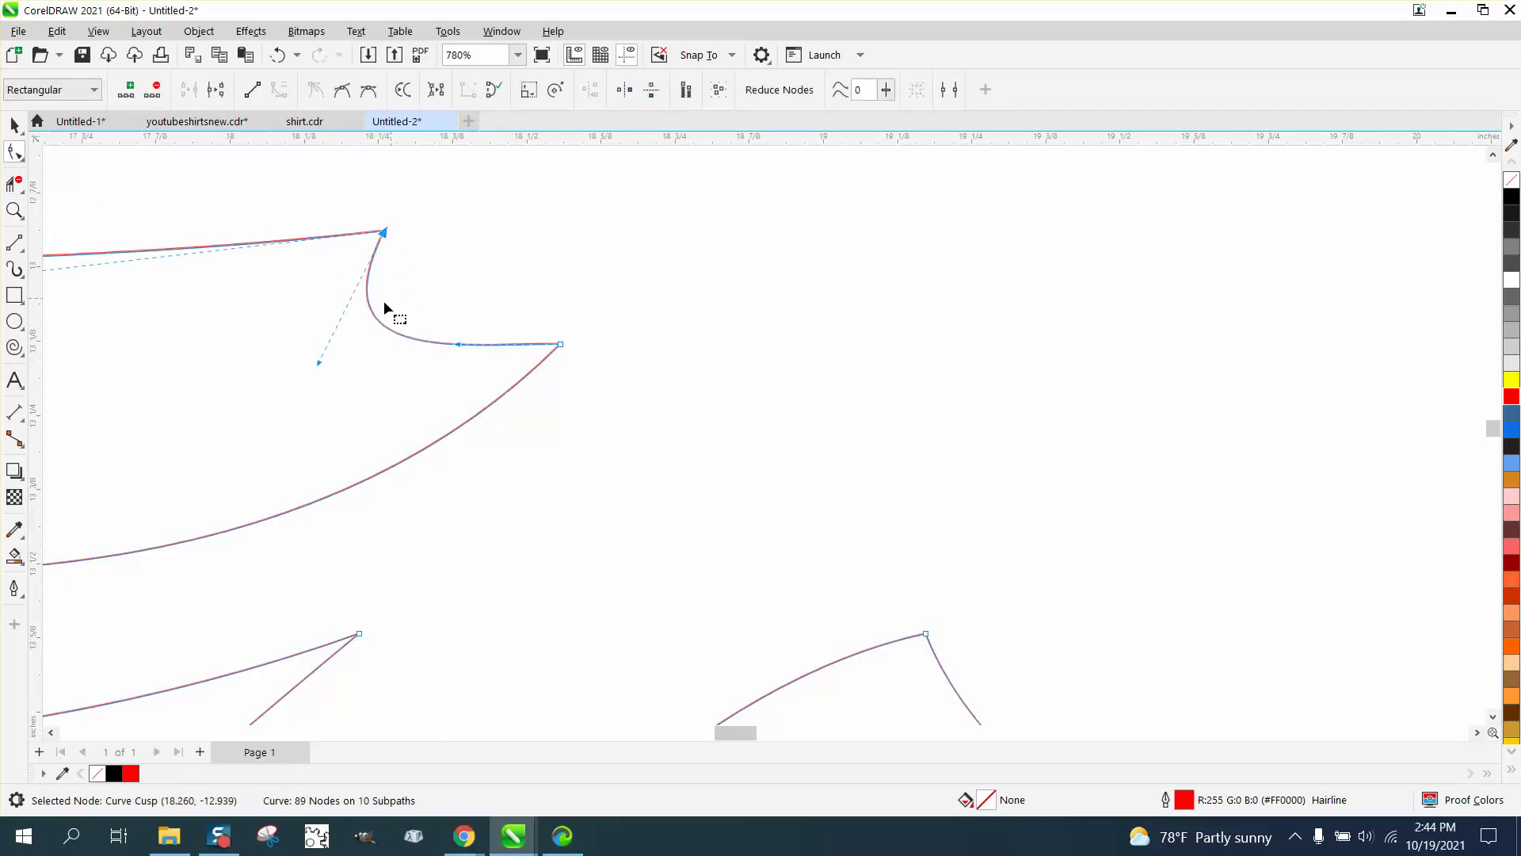
drag(324, 357, 405, 245)
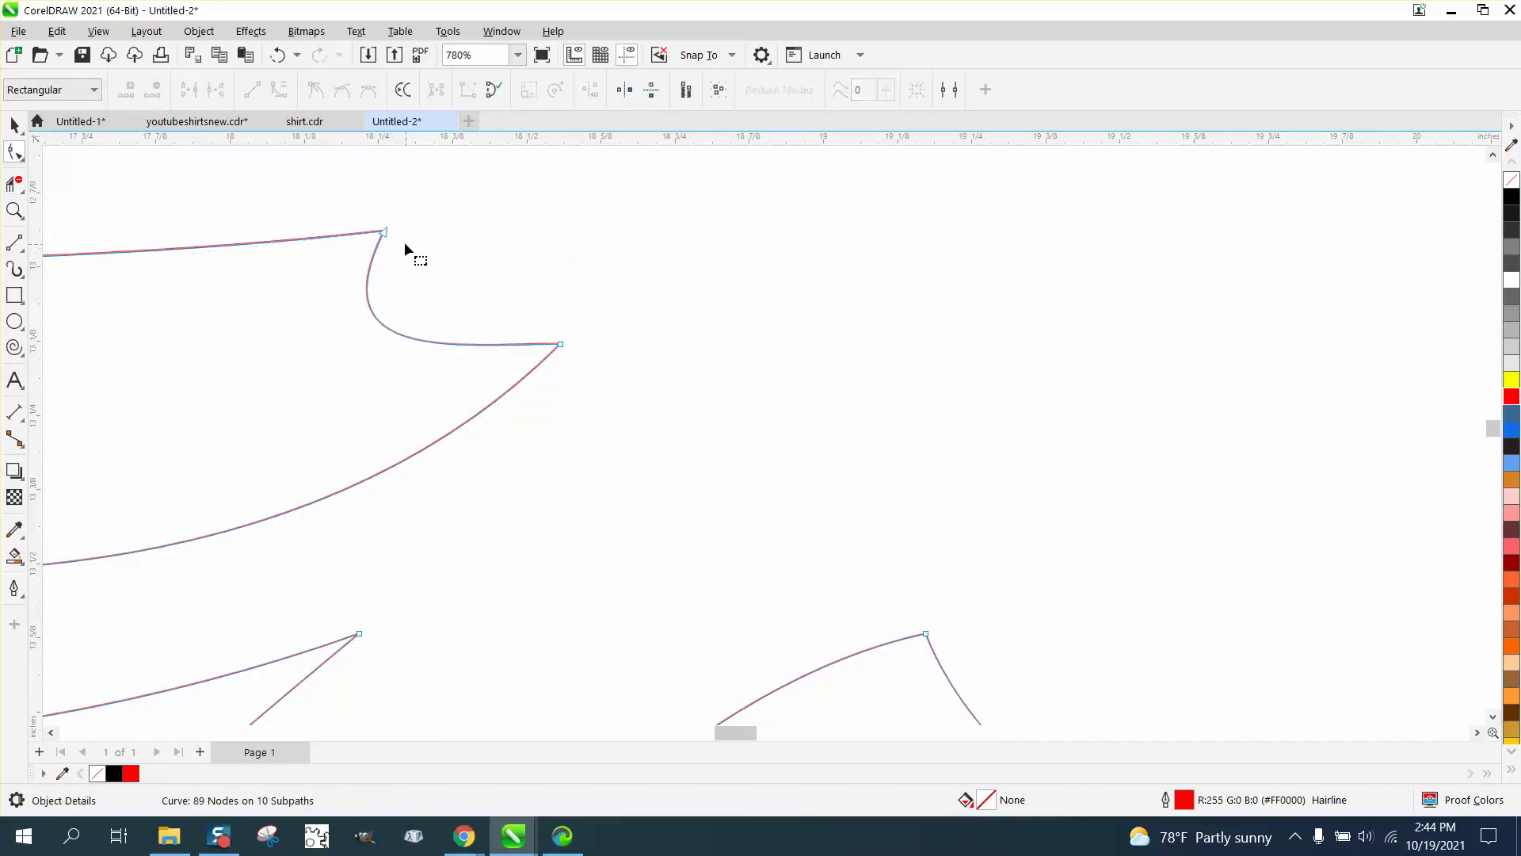
click(388, 235)
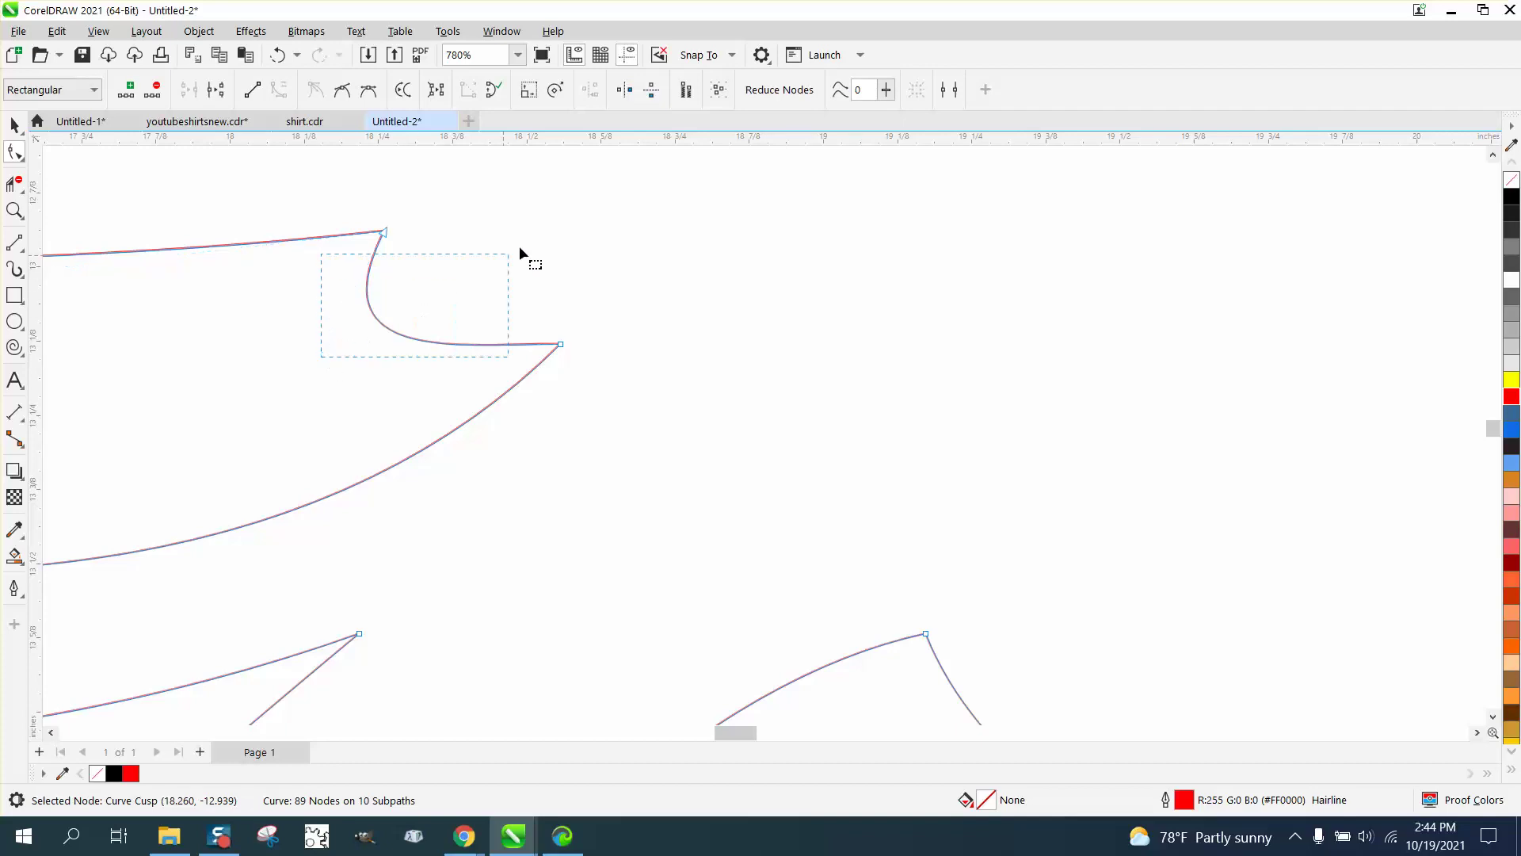
drag(319, 360, 649, 198)
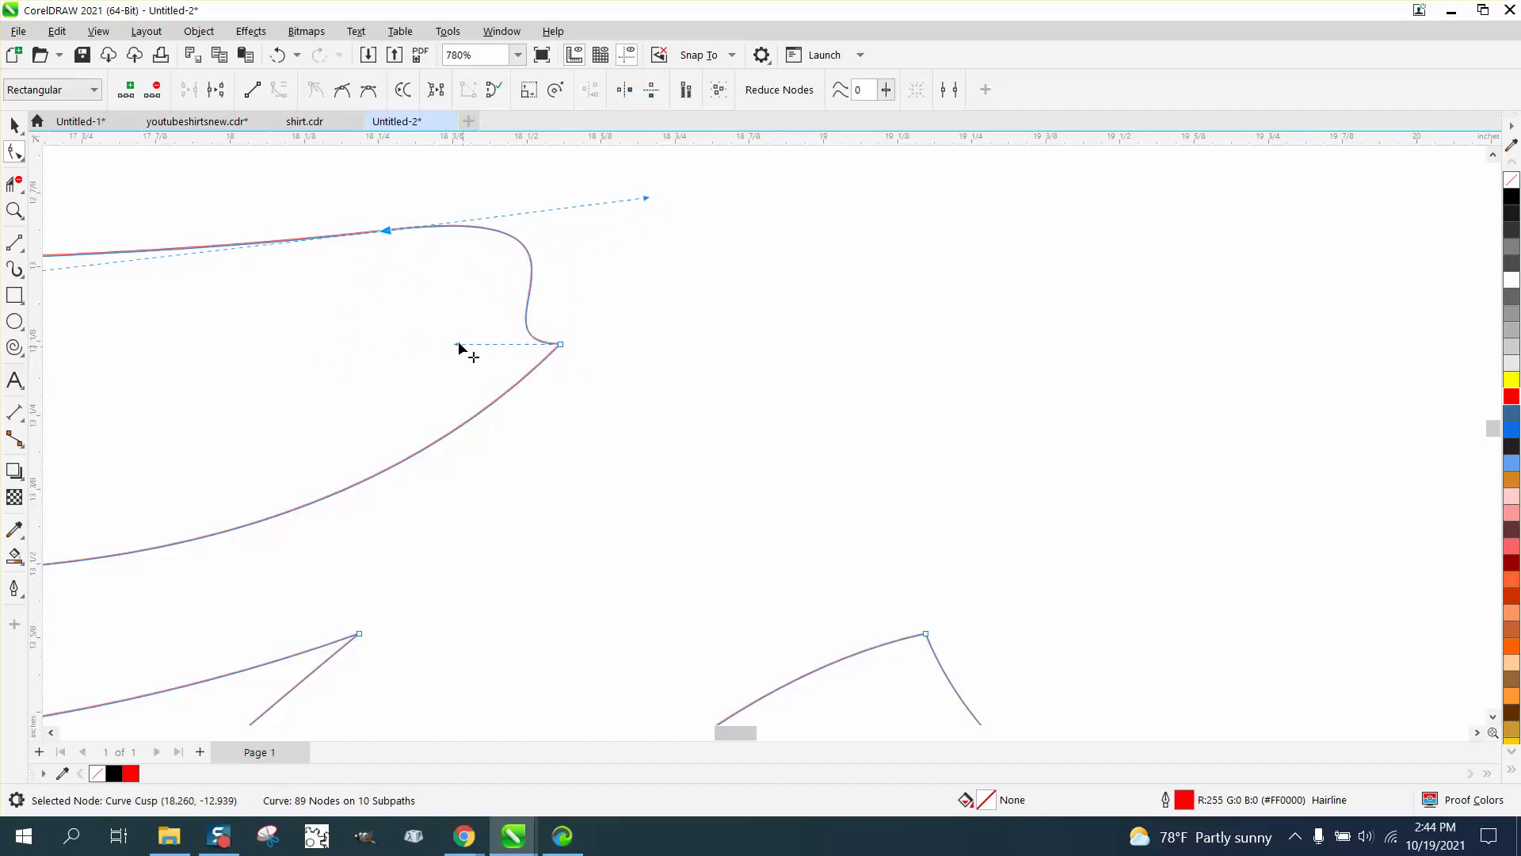
drag(459, 349, 650, 273)
scroll(652, 354, down, 3)
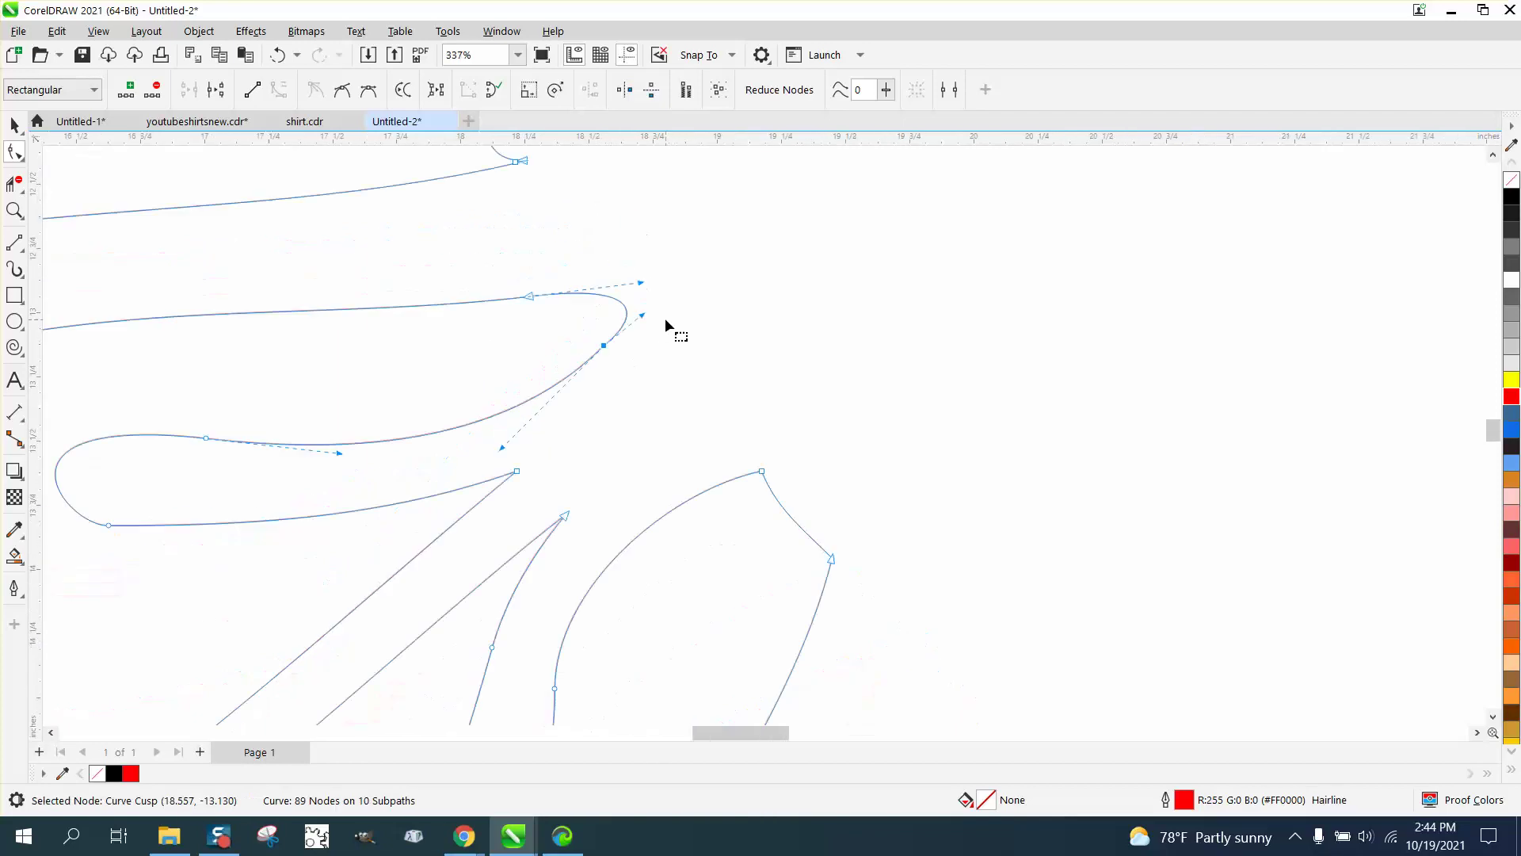
scroll(477, 311, down, 3)
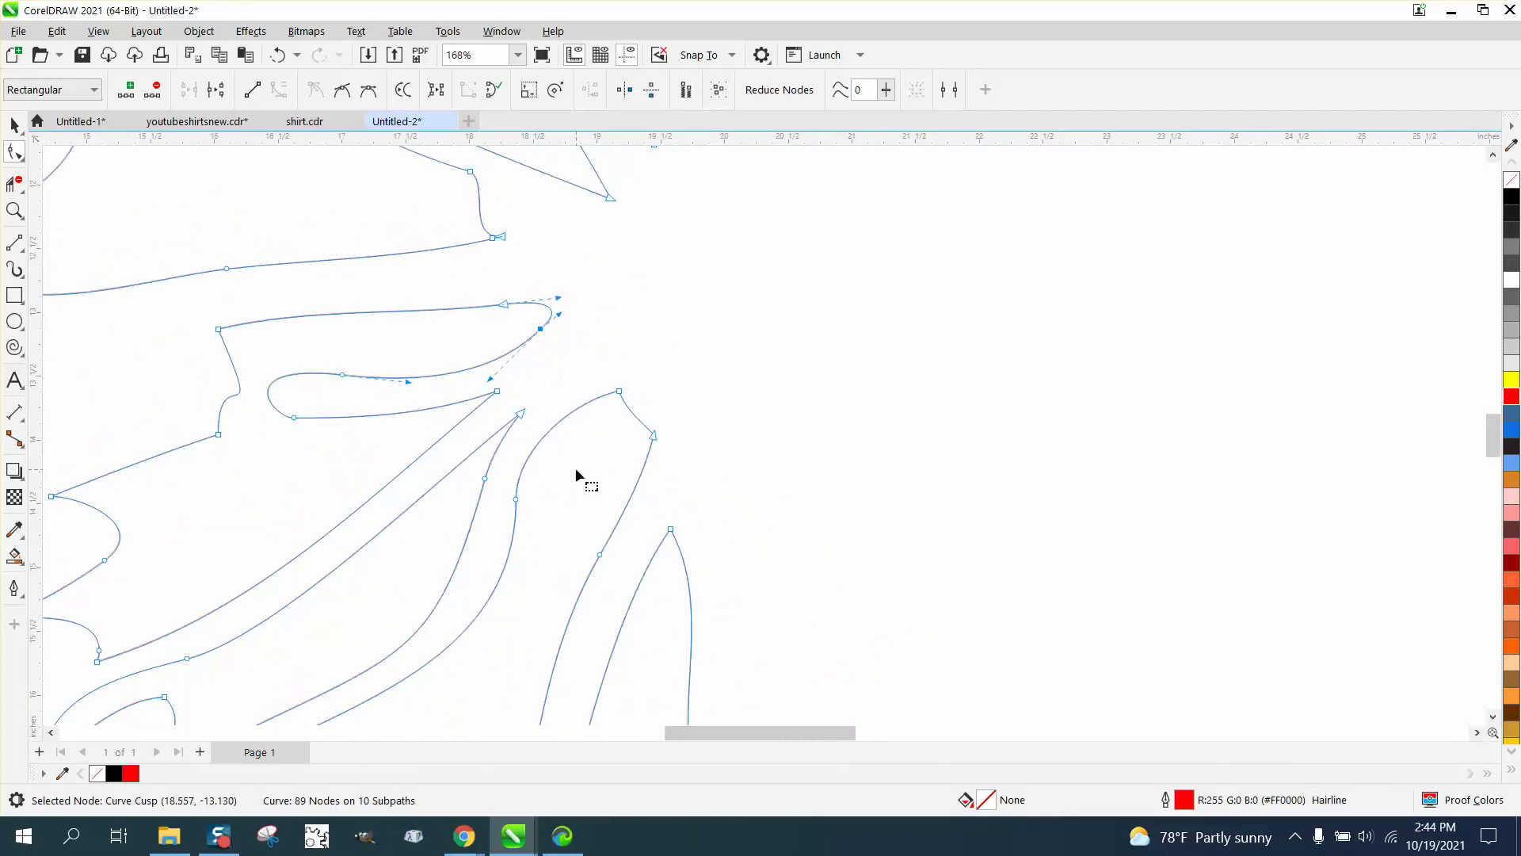
Step: Remove one unneeded node from the stripe curve, undoing extra deletions, leaving 88 nodes
drag(576, 470, 453, 528)
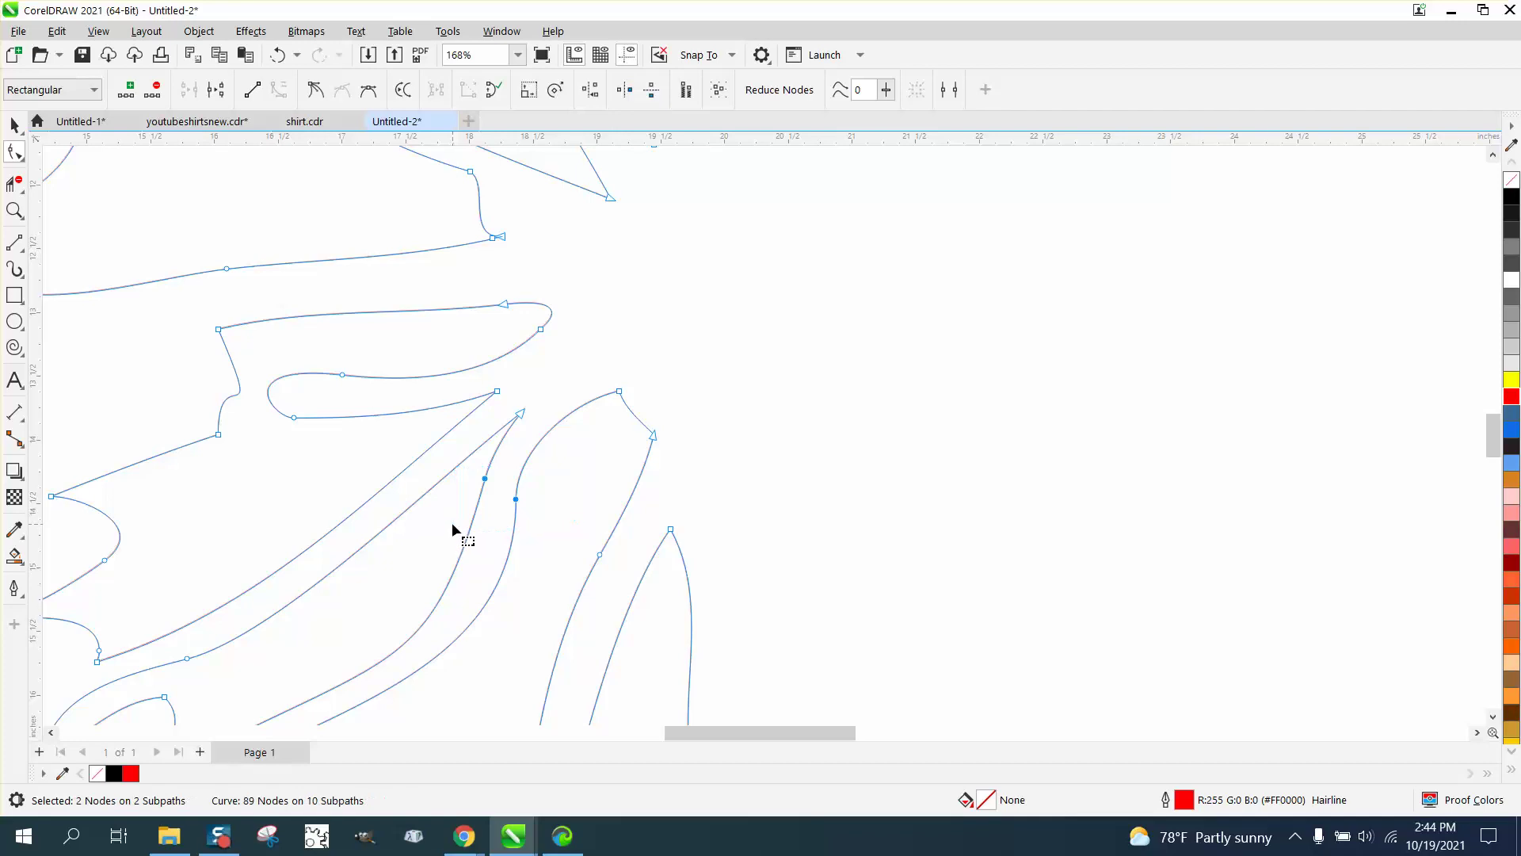
key(Delete)
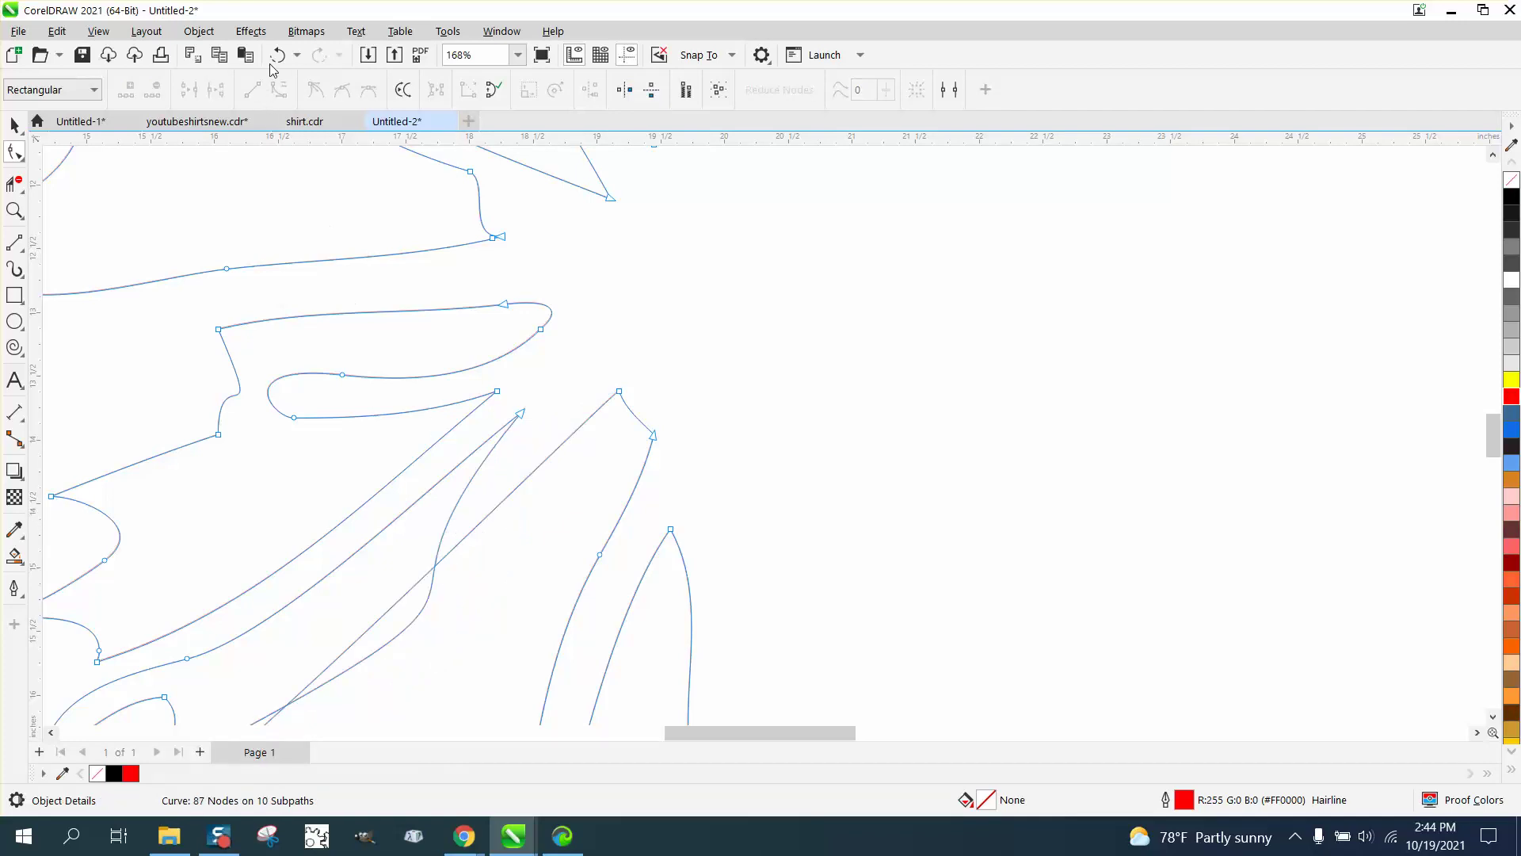
click(278, 55)
double_click(486, 479)
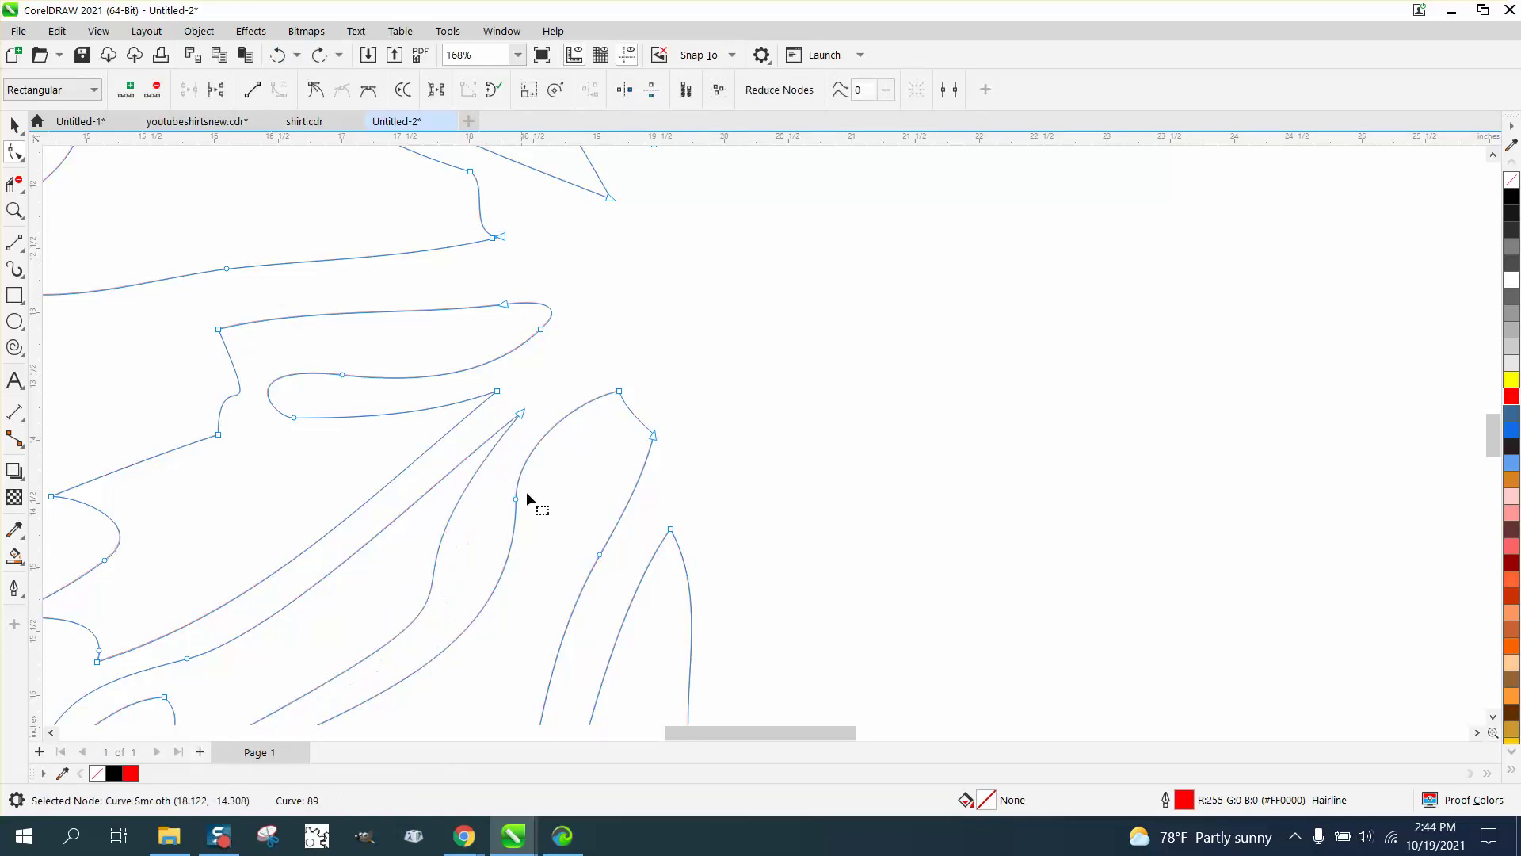
double_click(516, 500)
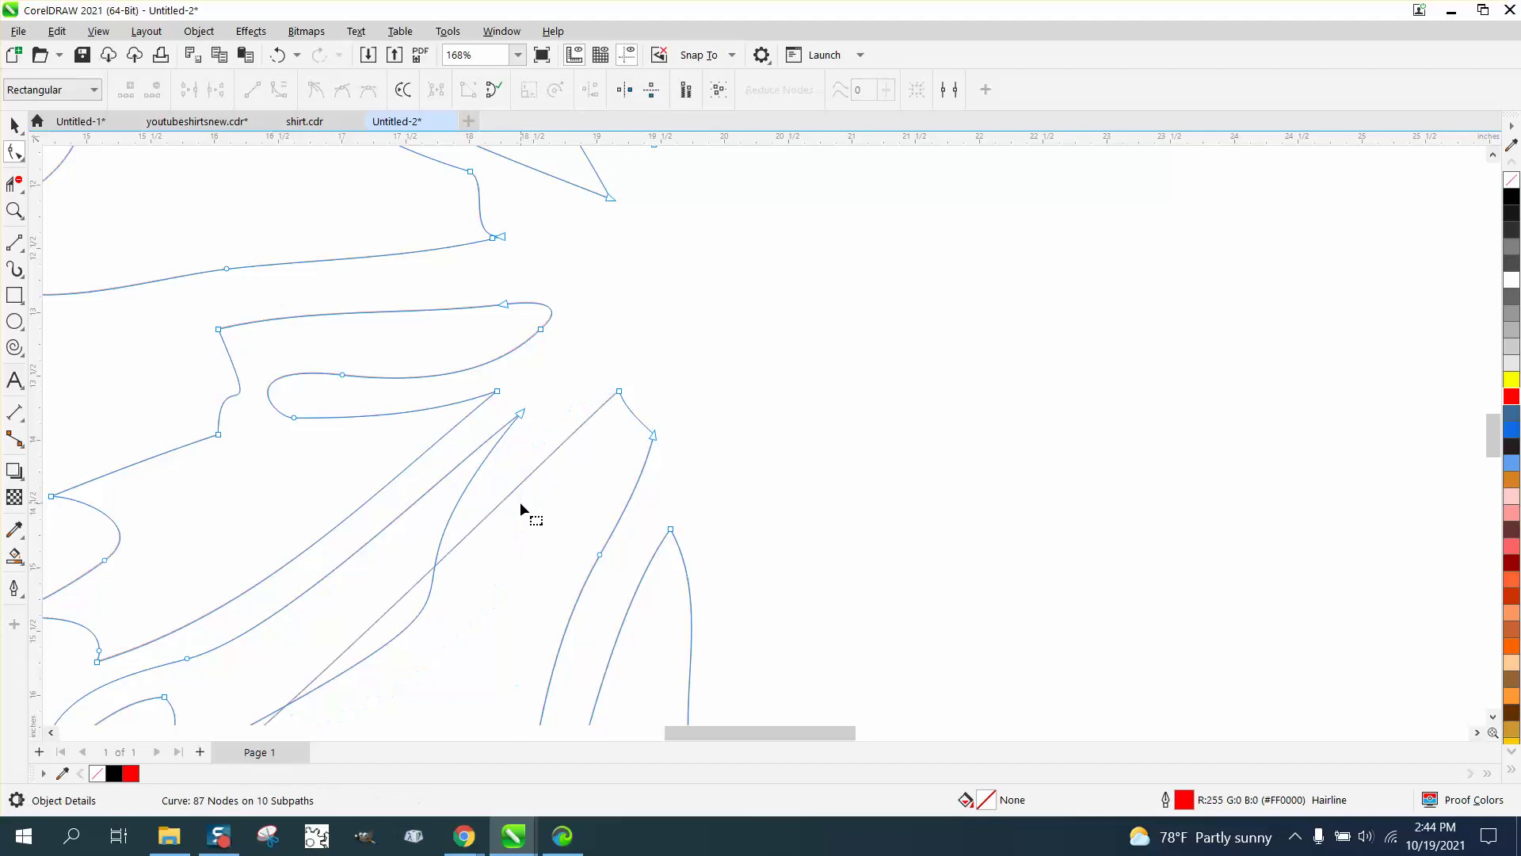
click(277, 55)
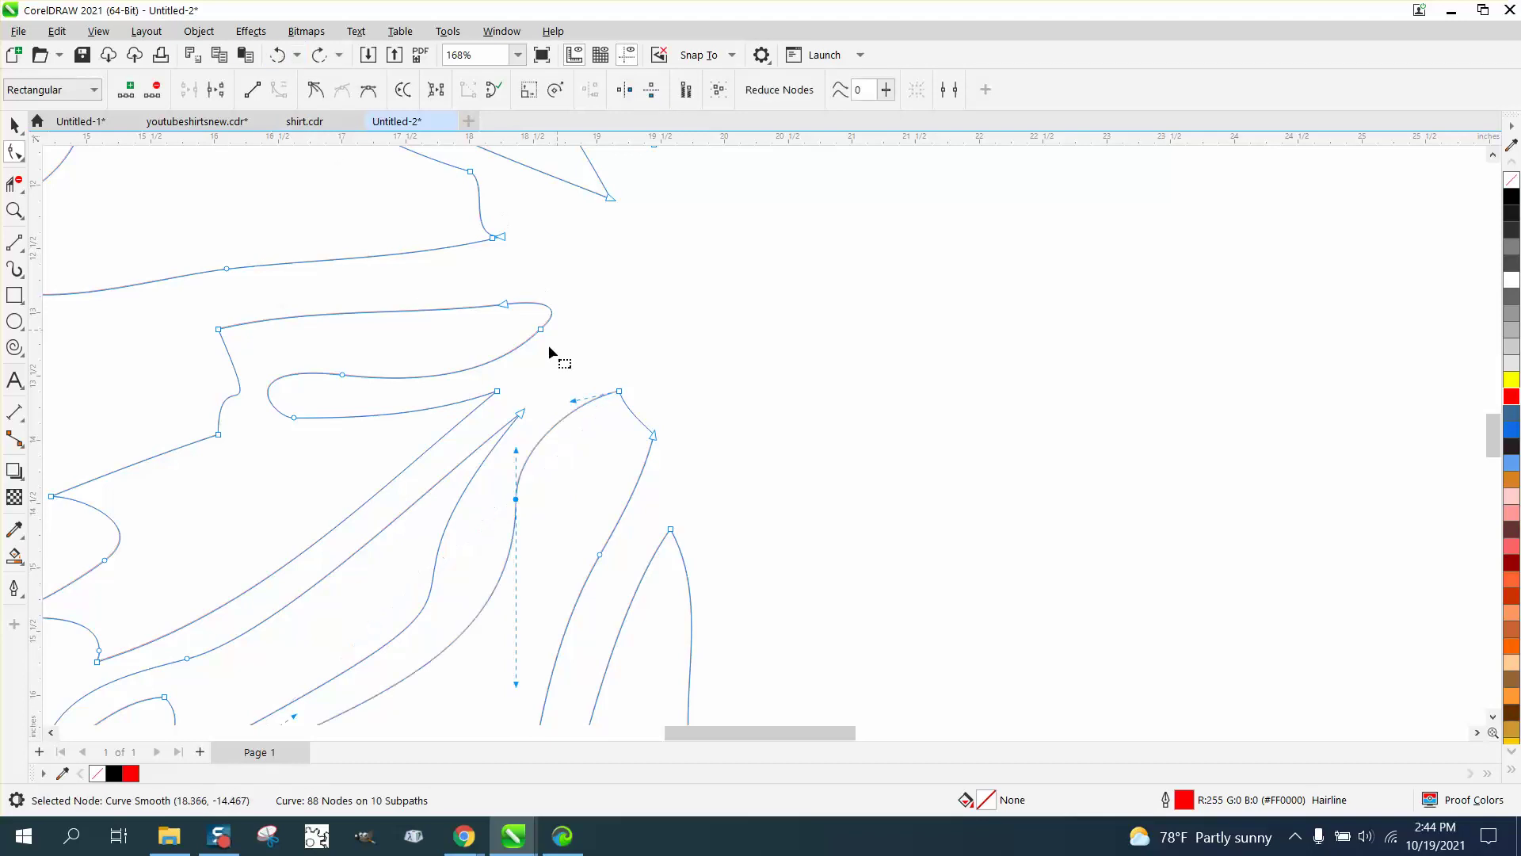
scroll(496, 291, down, 2)
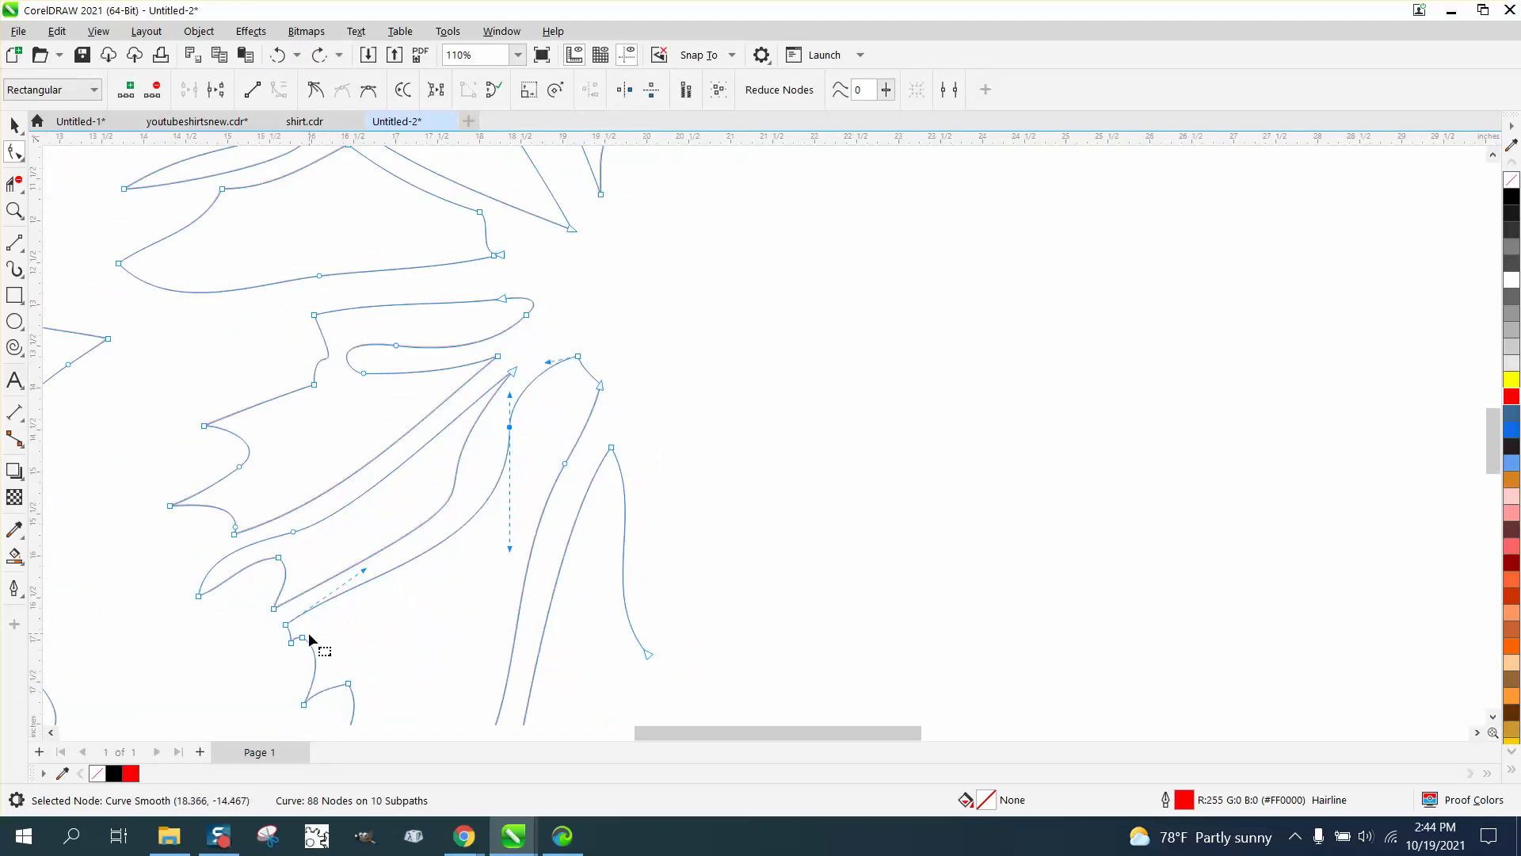
scroll(262, 360, down, 2)
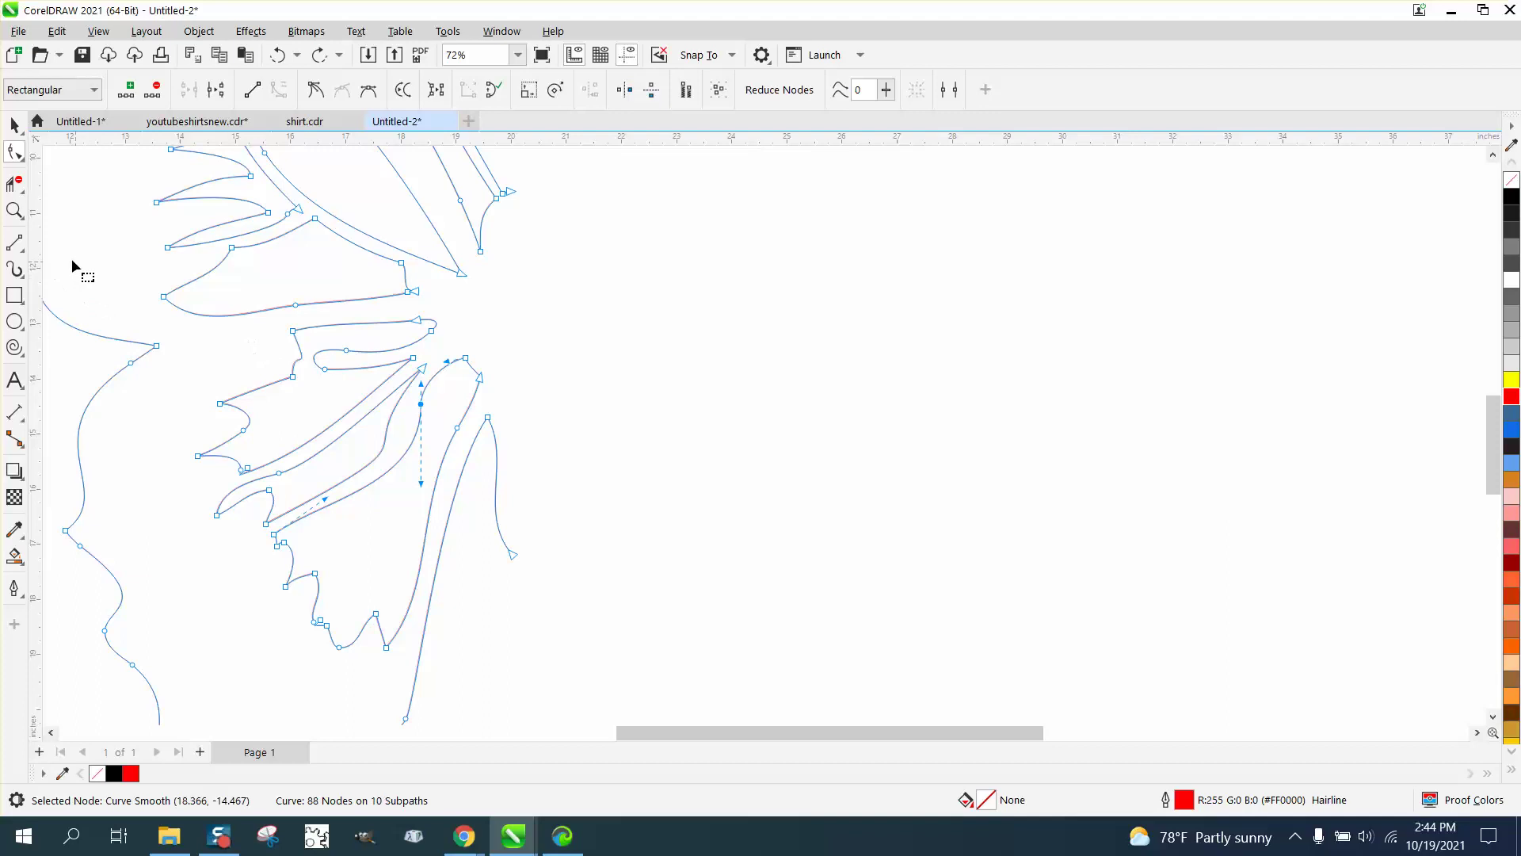
click(14, 210)
drag(205, 443, 577, 729)
click(15, 151)
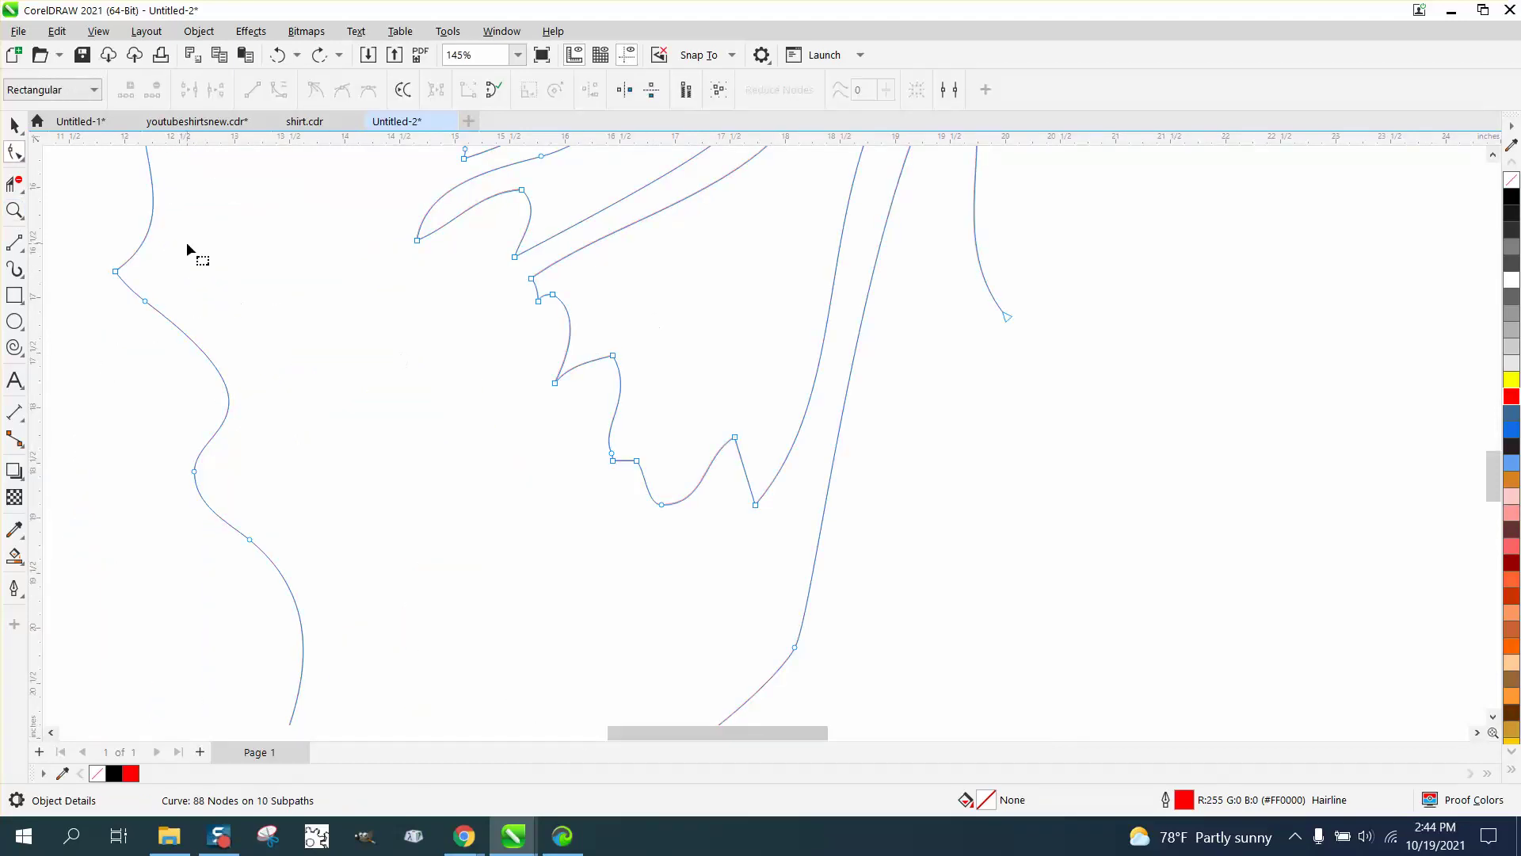
Step: Choose the Smooth tool with a 2.0" nib size
click(15, 151)
click(67, 171)
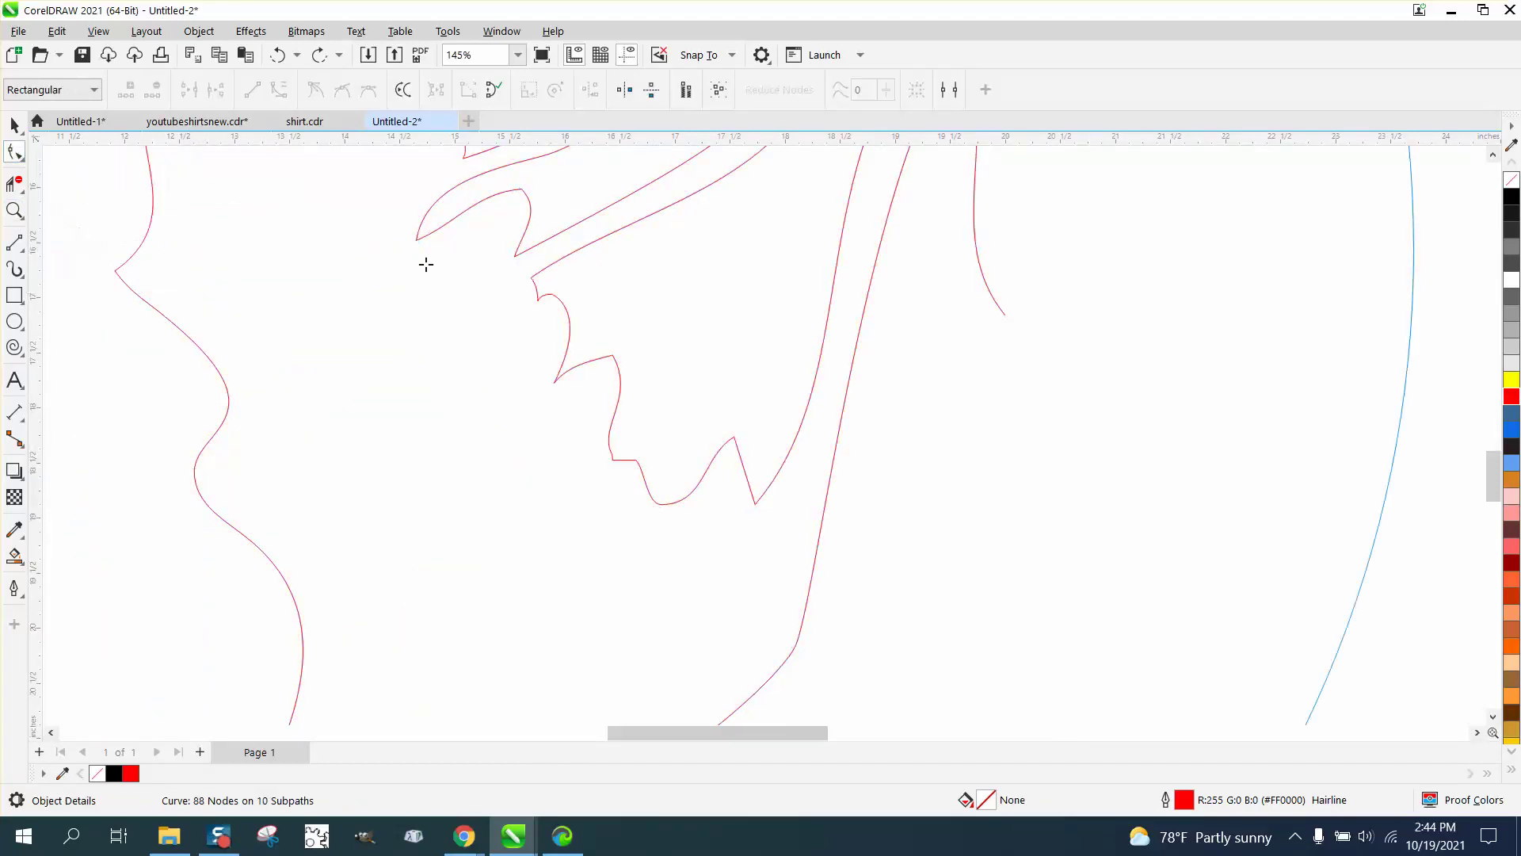
click(50, 89)
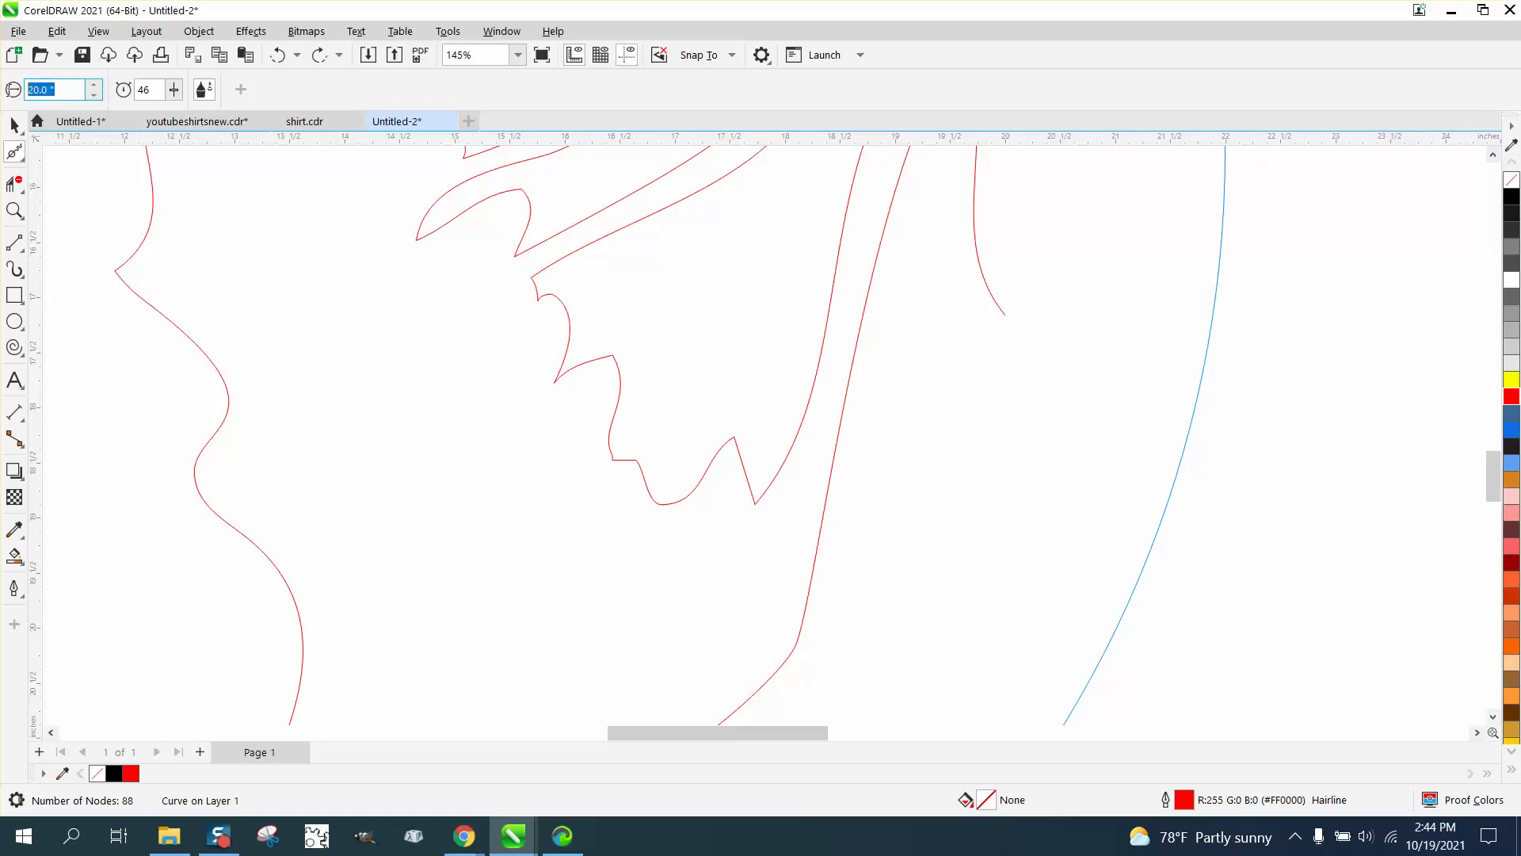
text(2)
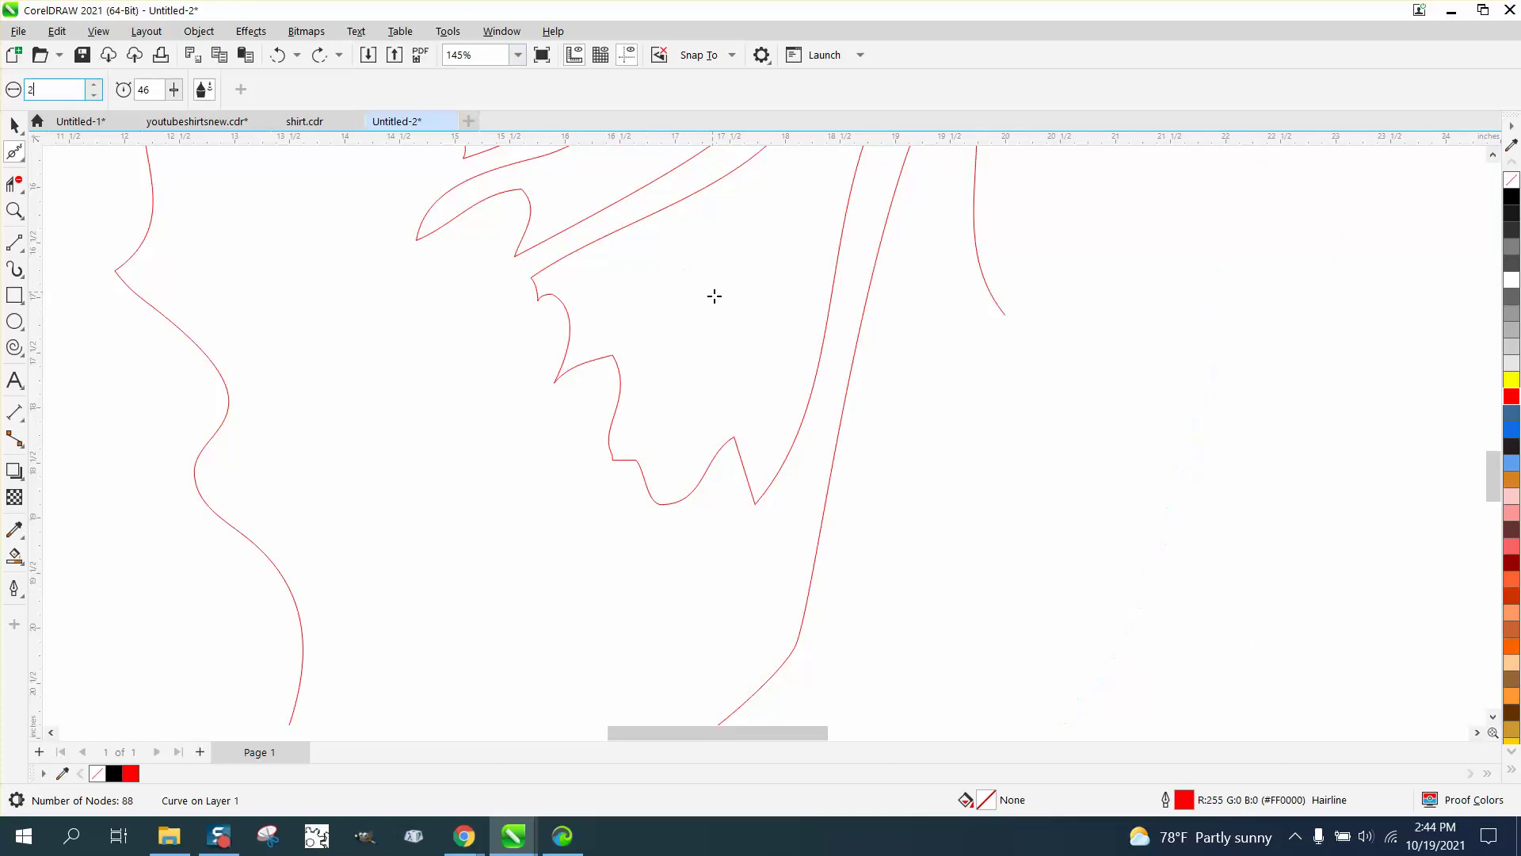
key(Return)
Step: Brush over the jagged zigzag sections of the wing outline to round them into smooth curves
mouse_move(619, 377)
mouse_down()
mouse_move(556, 310)
mouse_move(561, 365)
mouse_up()
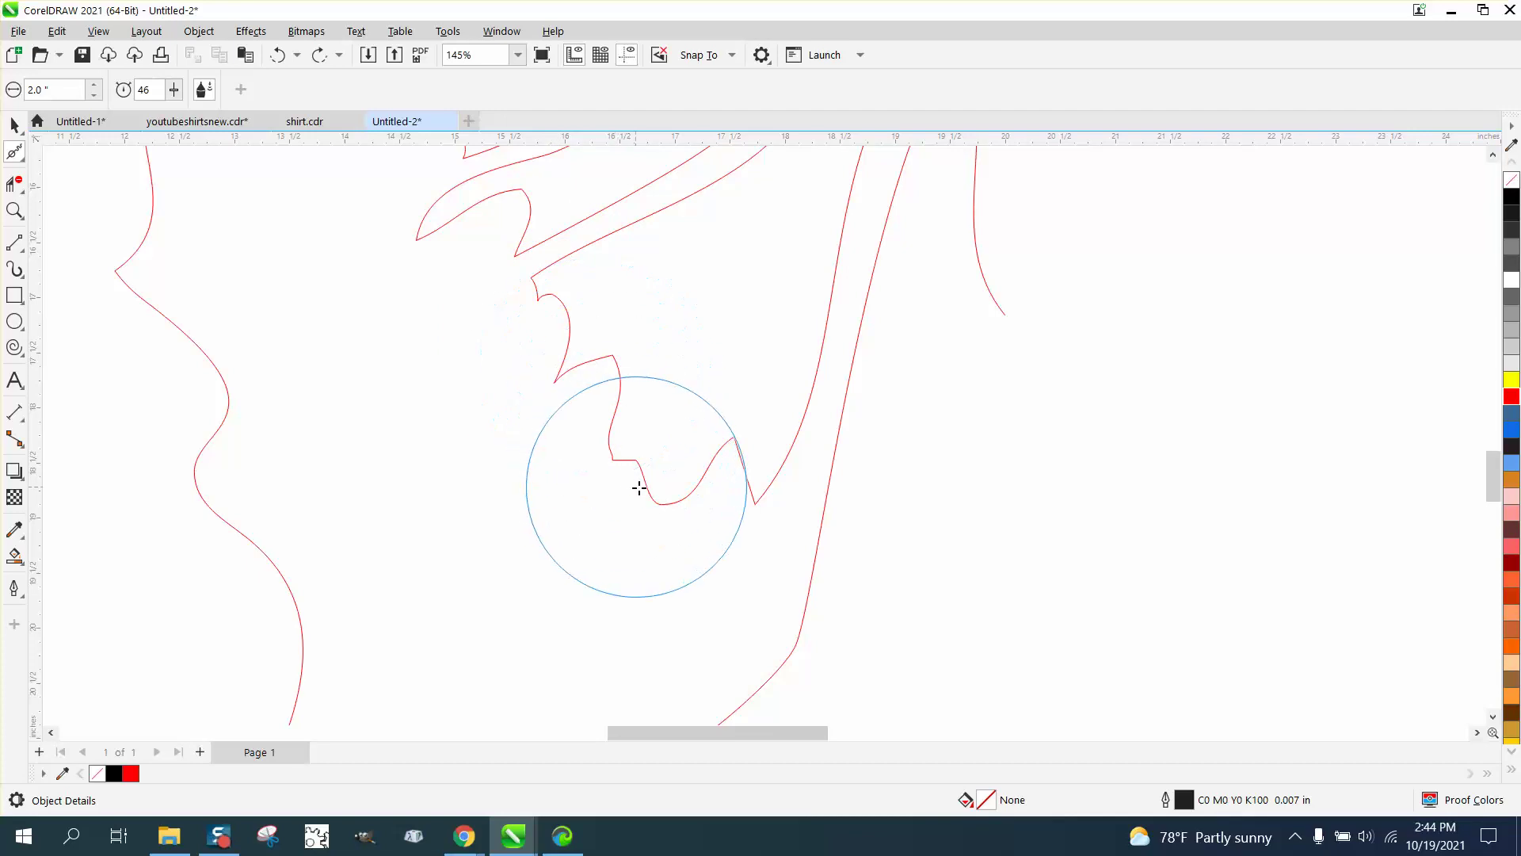
mouse_move(677, 503)
mouse_down()
mouse_move(622, 451)
mouse_move(611, 369)
mouse_move(583, 368)
mouse_move(547, 320)
mouse_up()
mouse_move(761, 476)
mouse_down()
mouse_move(764, 496)
mouse_move(744, 459)
mouse_move(758, 497)
mouse_up()
scroll(757, 497, down, 3)
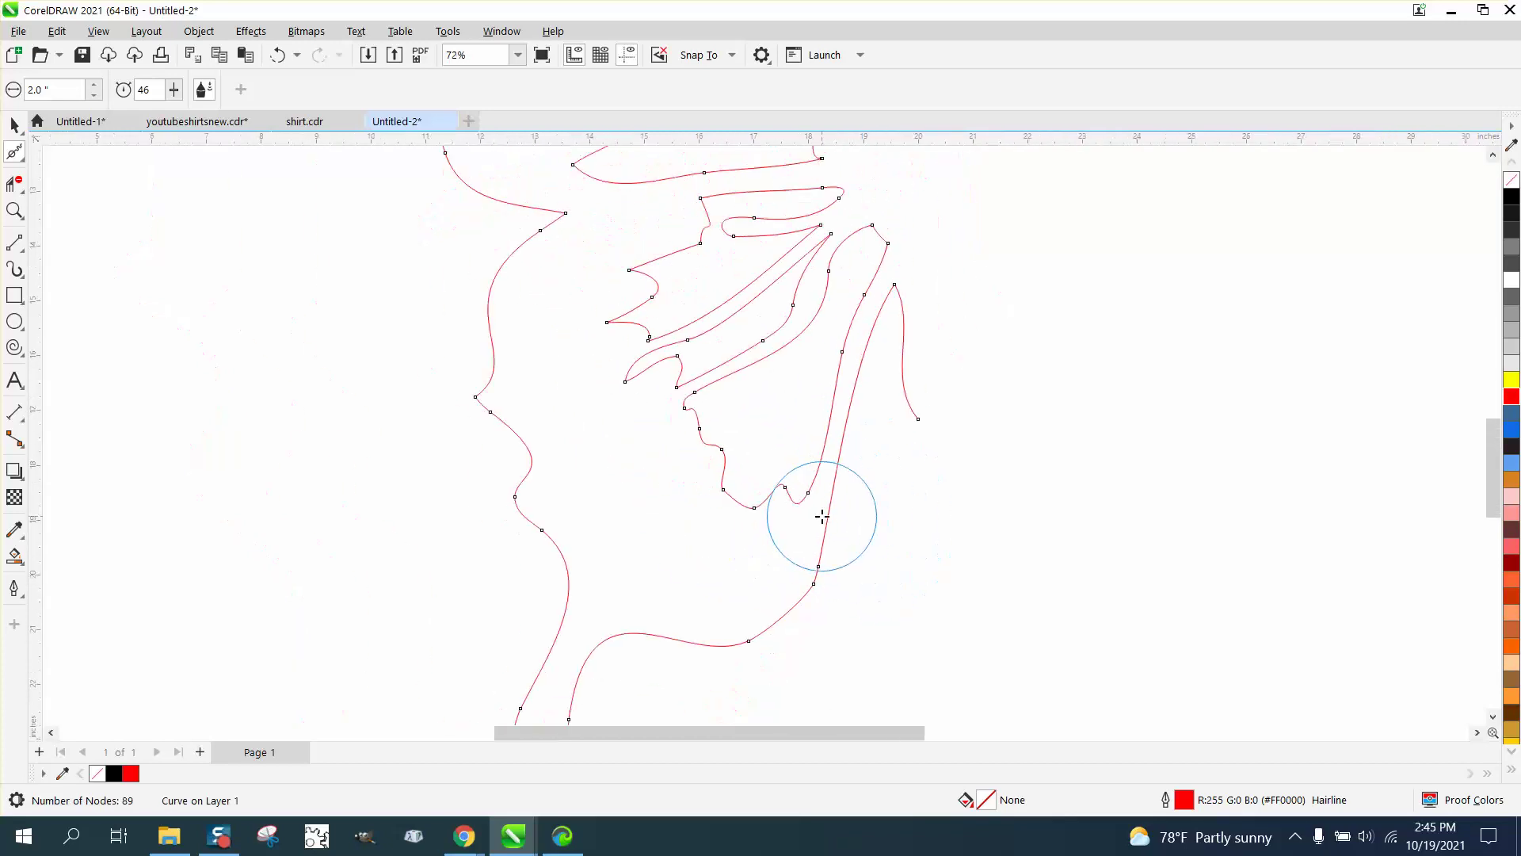
scroll(577, 538, down, 2)
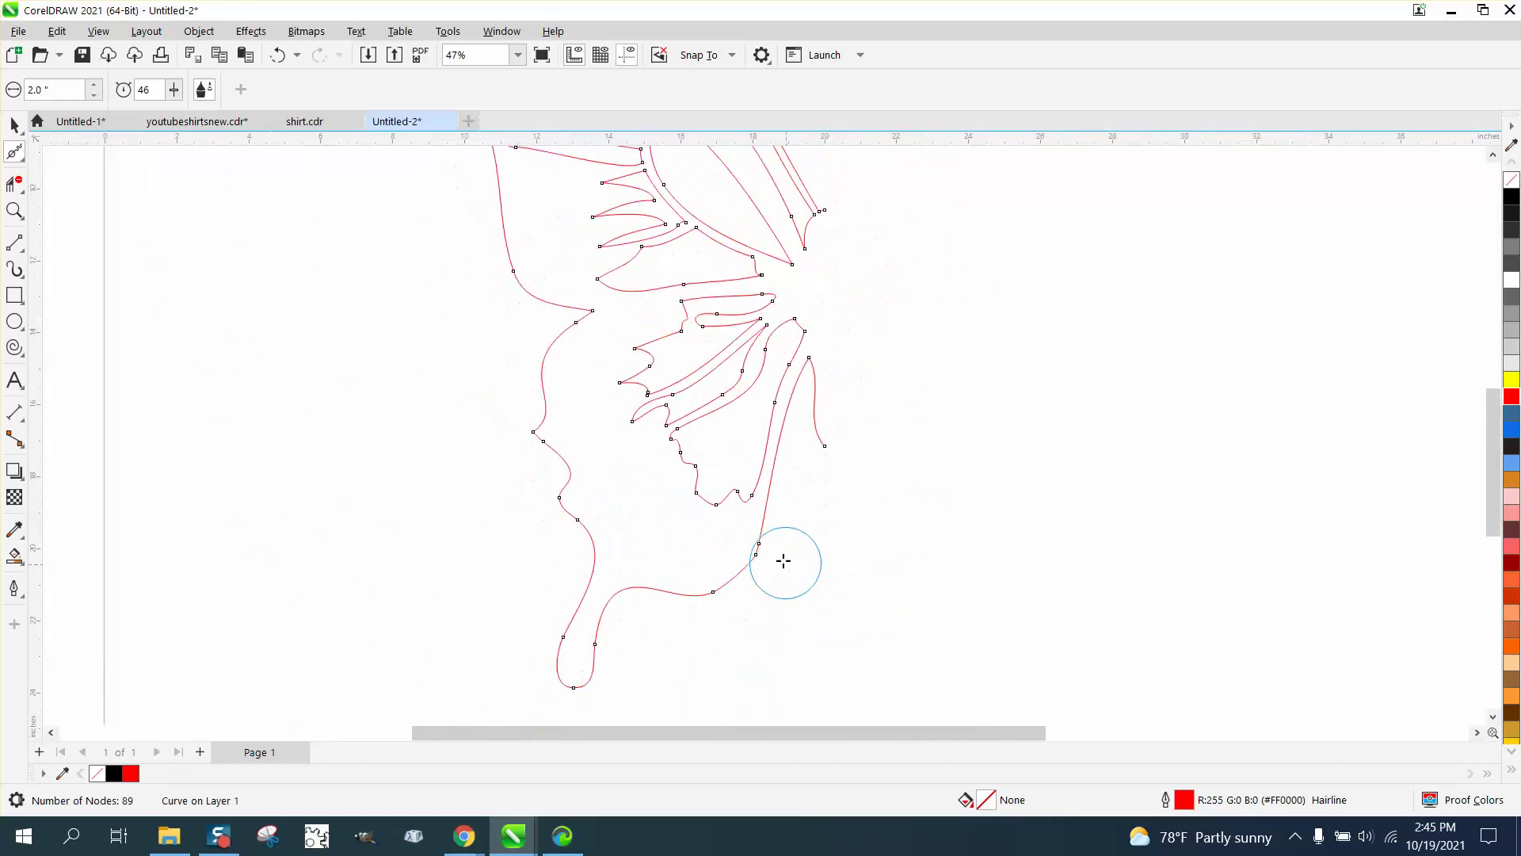
mouse_move(782, 557)
mouse_down()
mouse_move(702, 608)
mouse_move(622, 625)
mouse_move(519, 435)
mouse_move(560, 466)
mouse_up()
scroll(601, 513, down, 4)
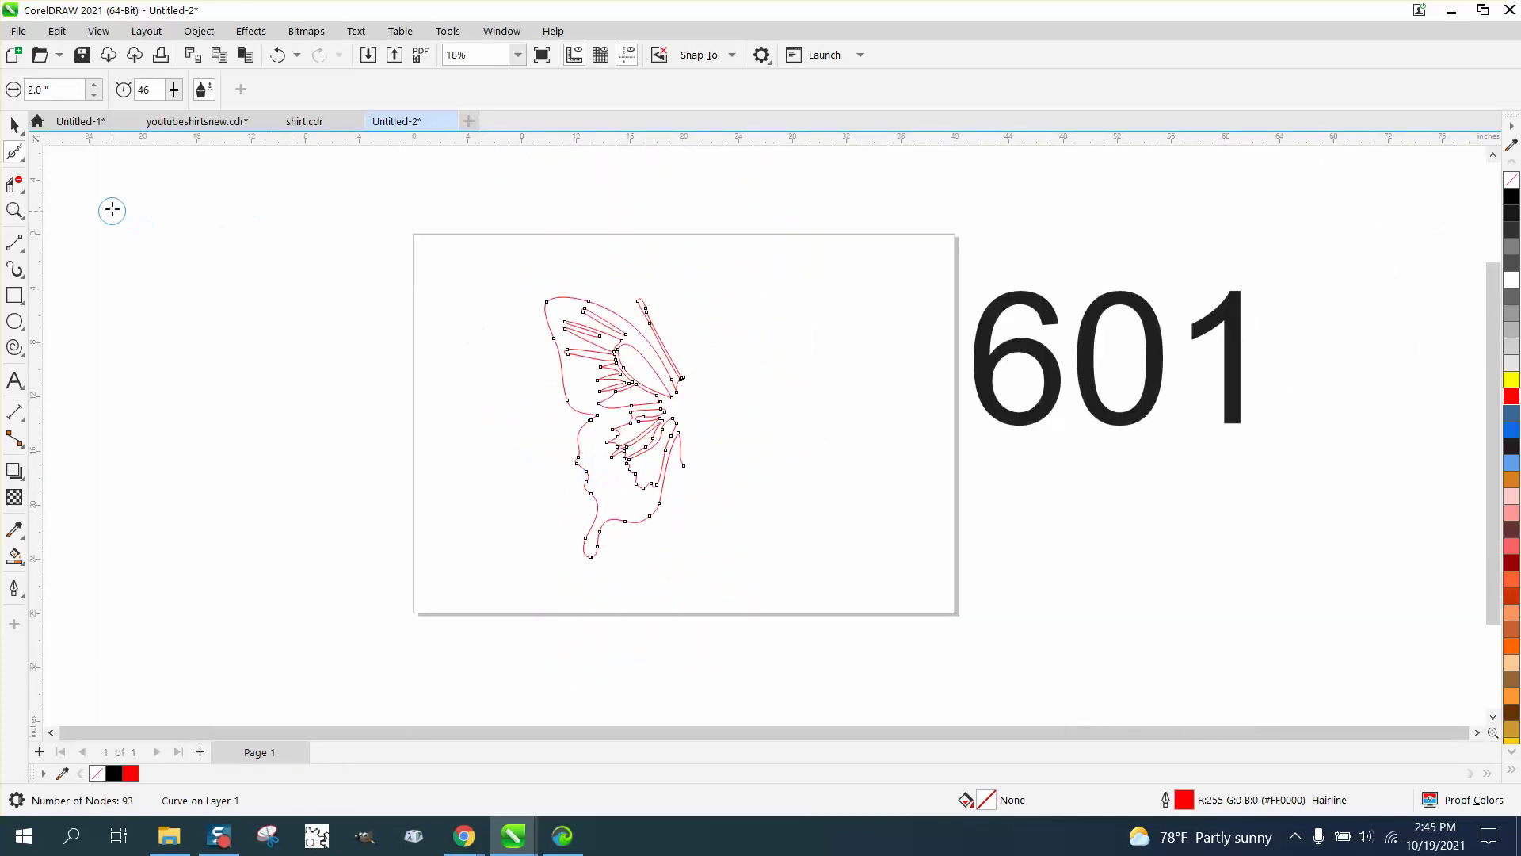
click(15, 210)
click(753, 428)
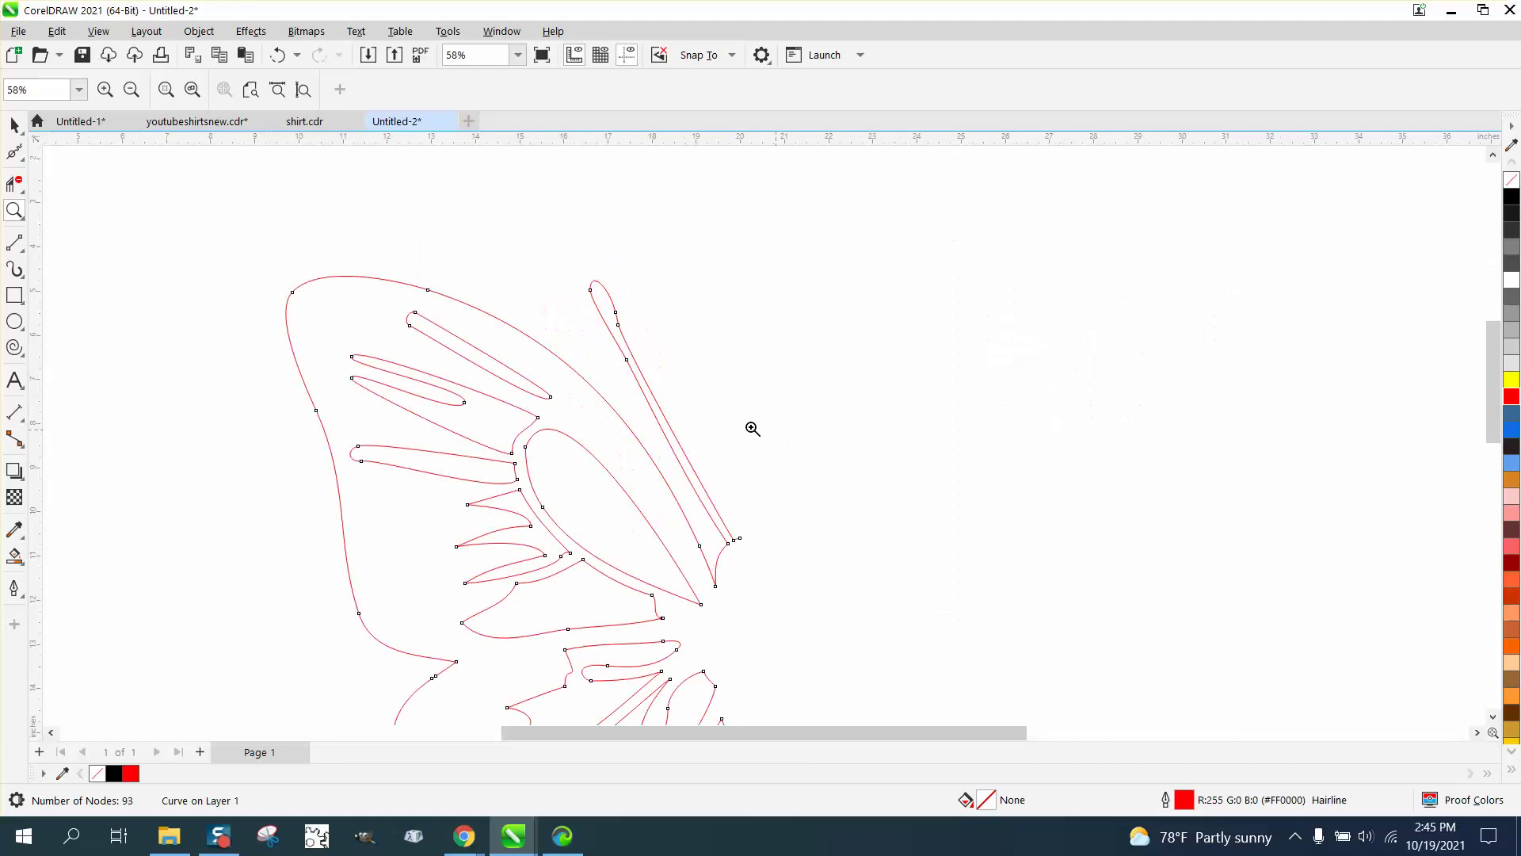
click(16, 154)
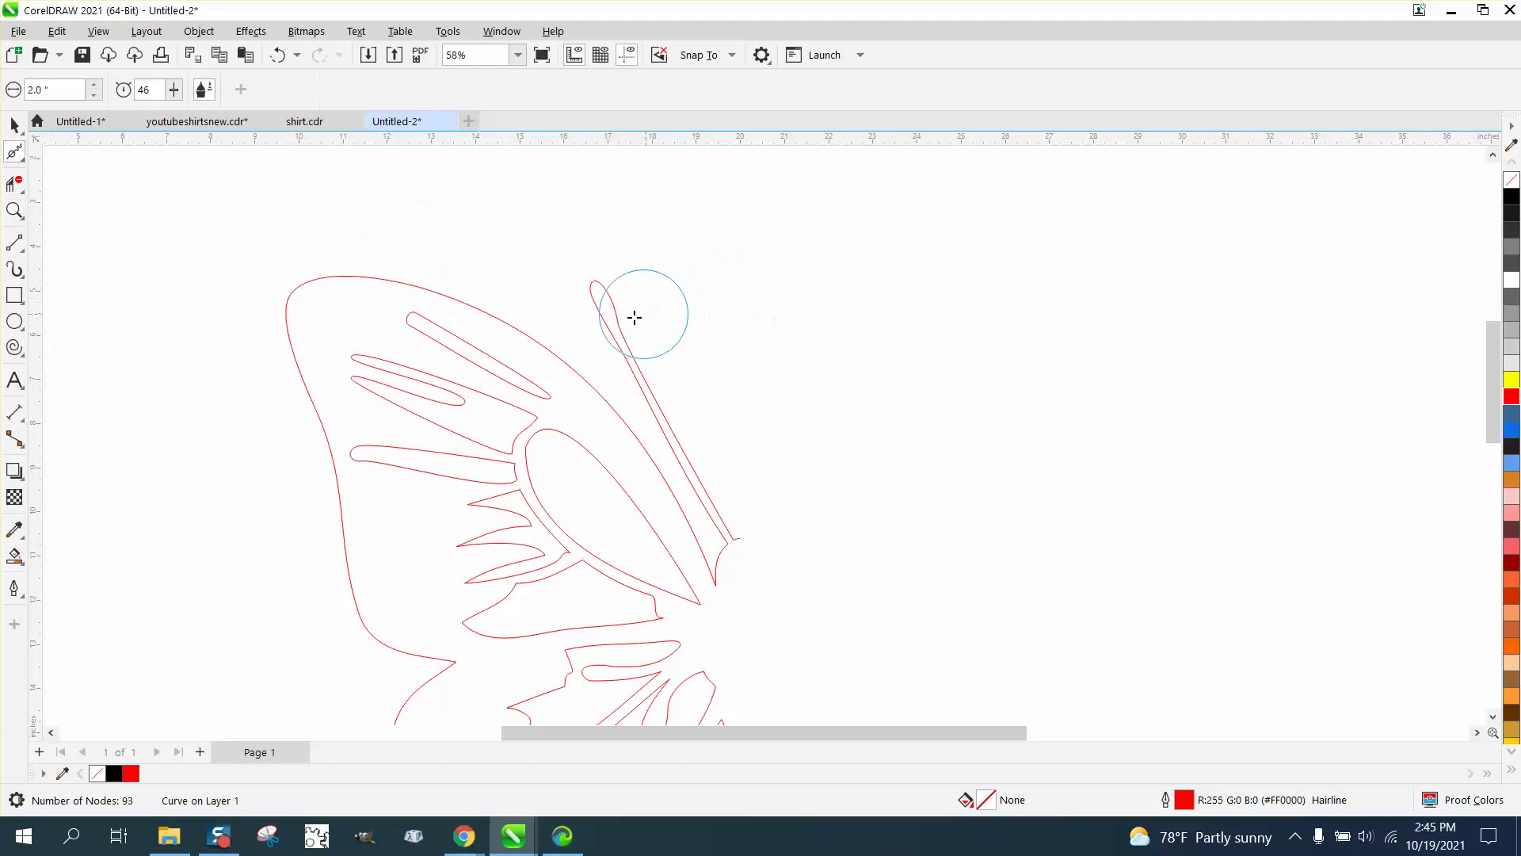
Step: With the Shape tool, delete the surplus nodes at the top of the narrow wing strip
click(23, 161)
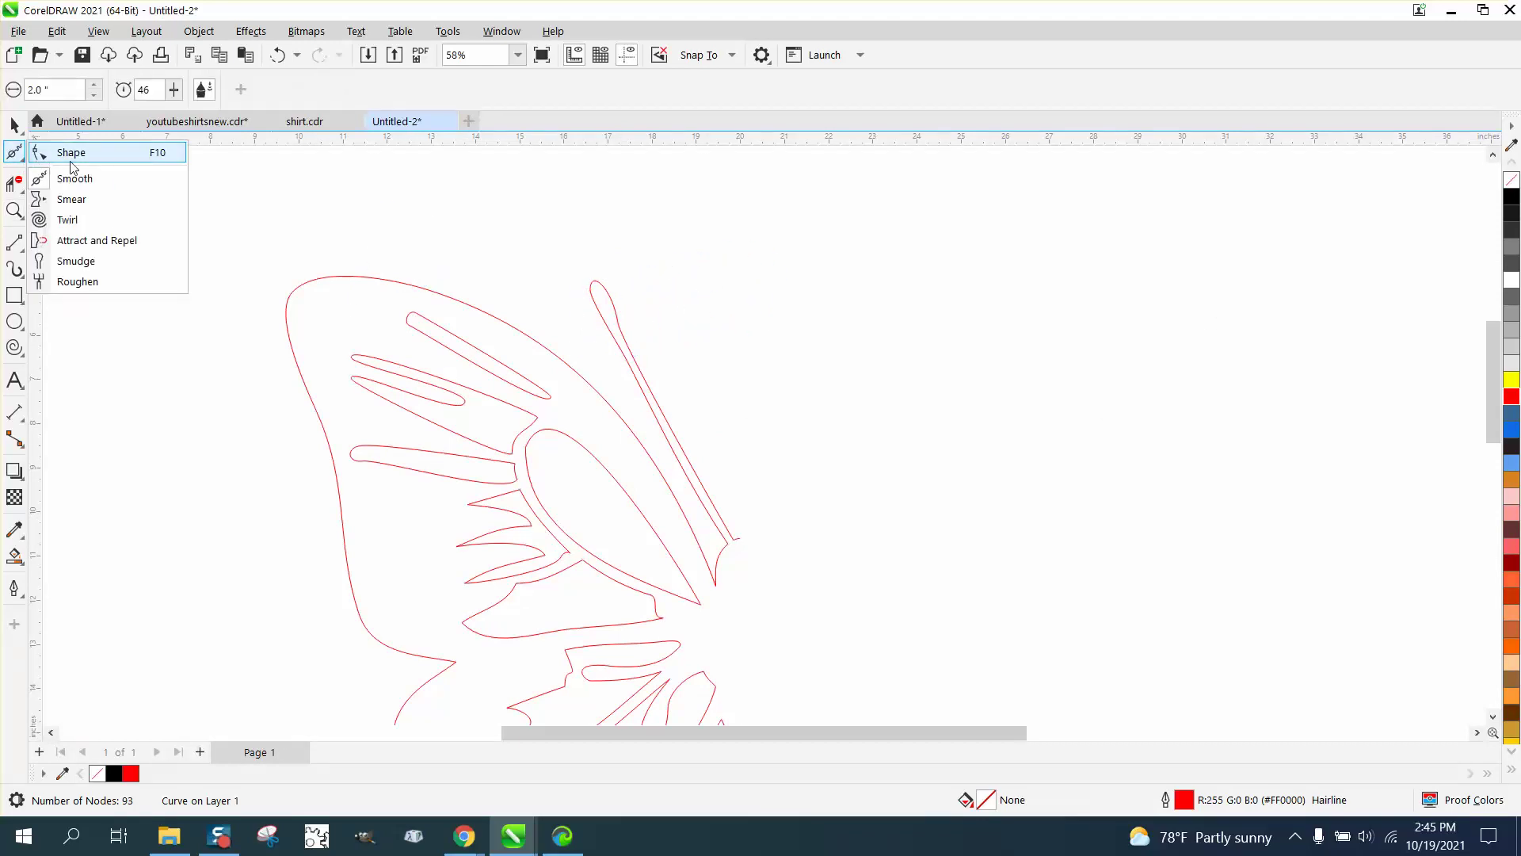
click(68, 150)
drag(629, 308, 602, 327)
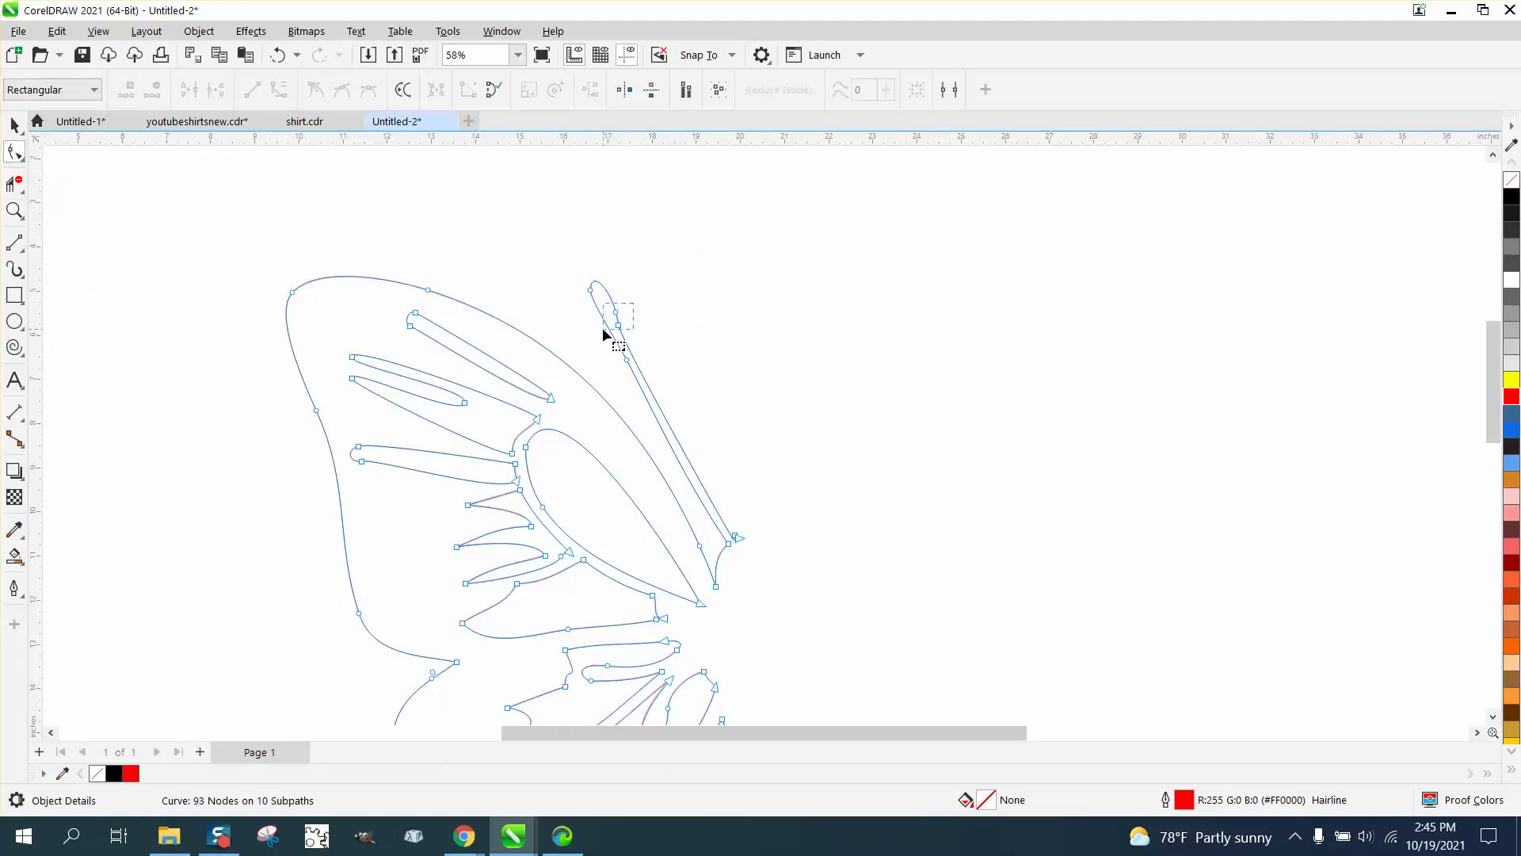
key(Delete)
click(592, 289)
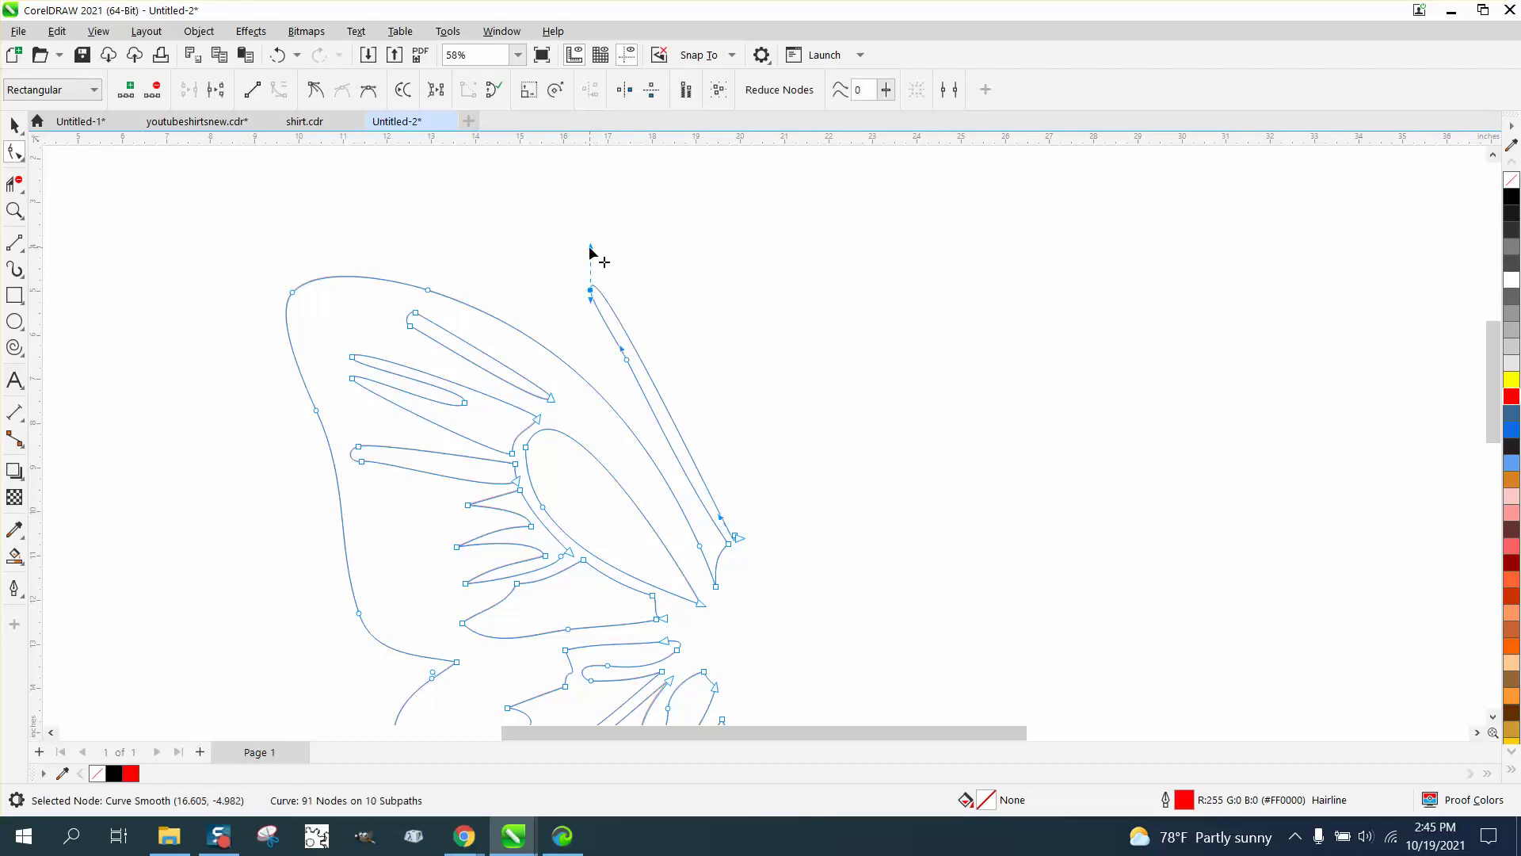
drag(590, 248, 600, 239)
key(Delete)
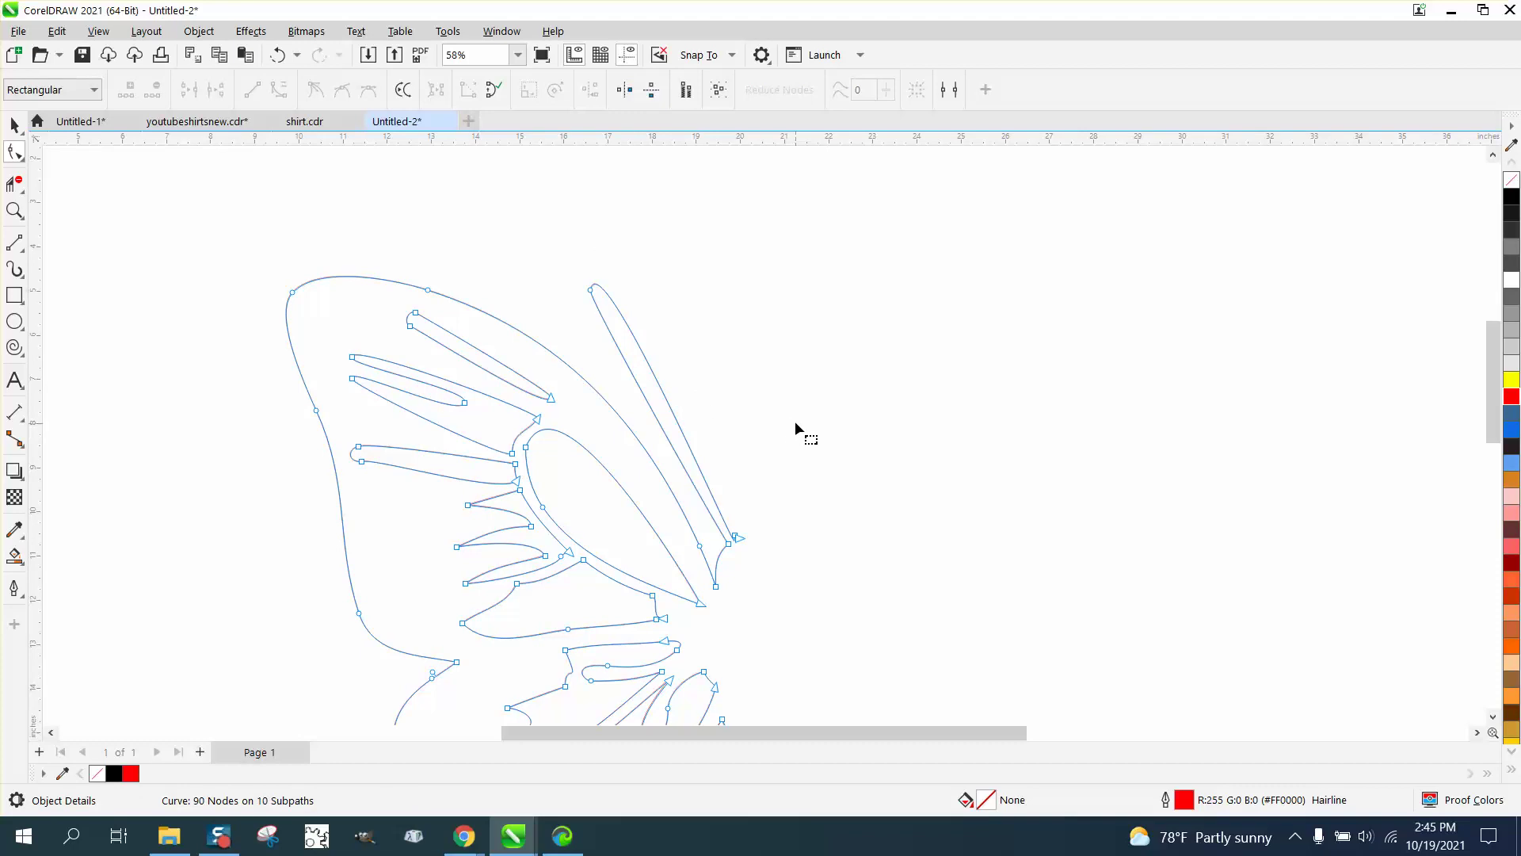
Step: Zoom in on the right wing tip and delete the extra nodes on the lower stripe curves
scroll(792, 420, down, 1)
click(15, 210)
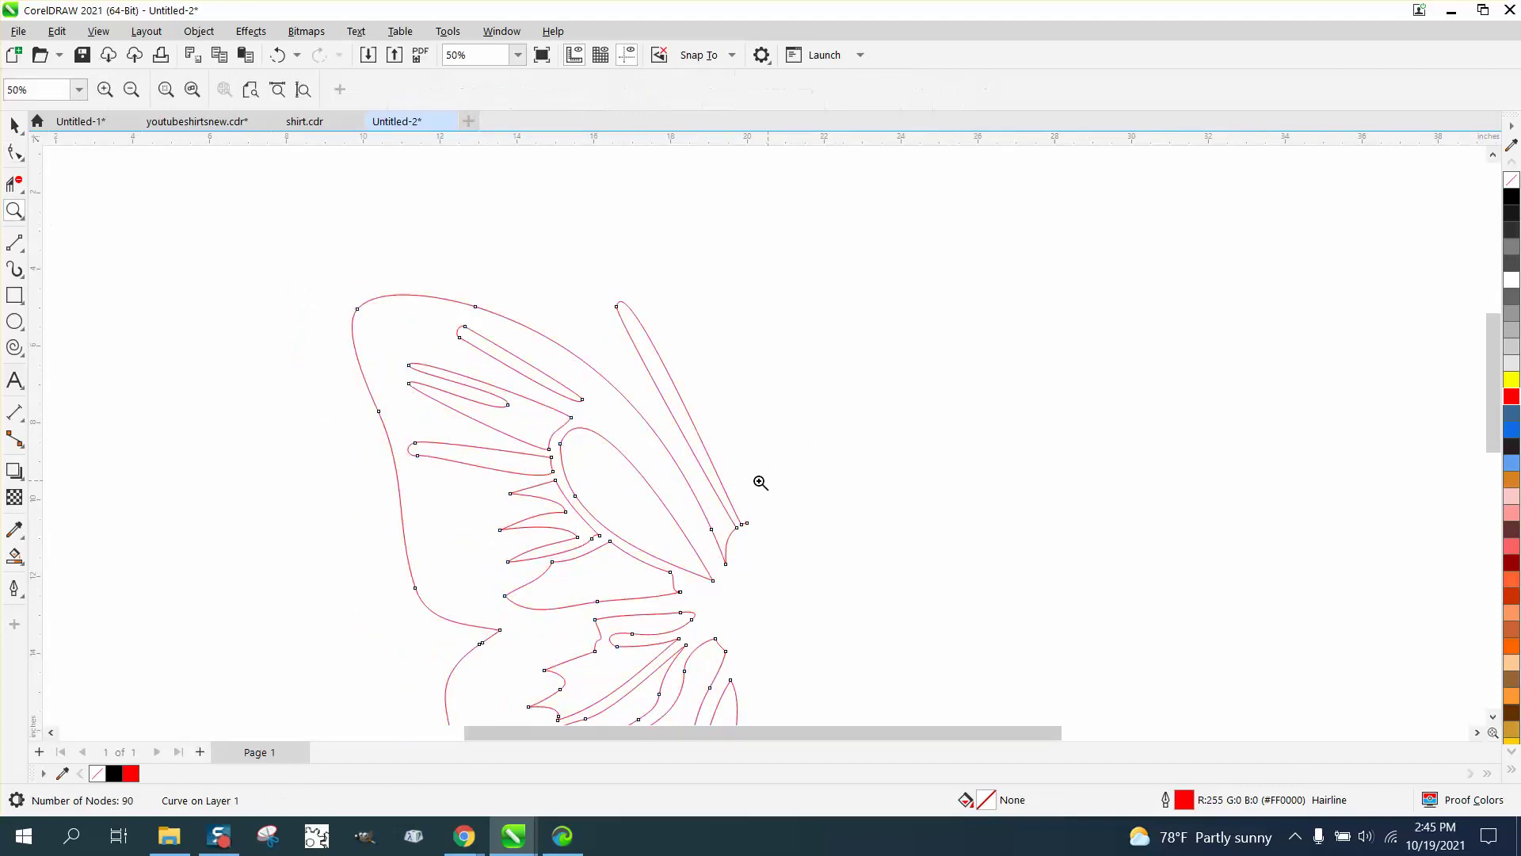
drag(707, 504, 856, 563)
scroll(416, 266, down, 7)
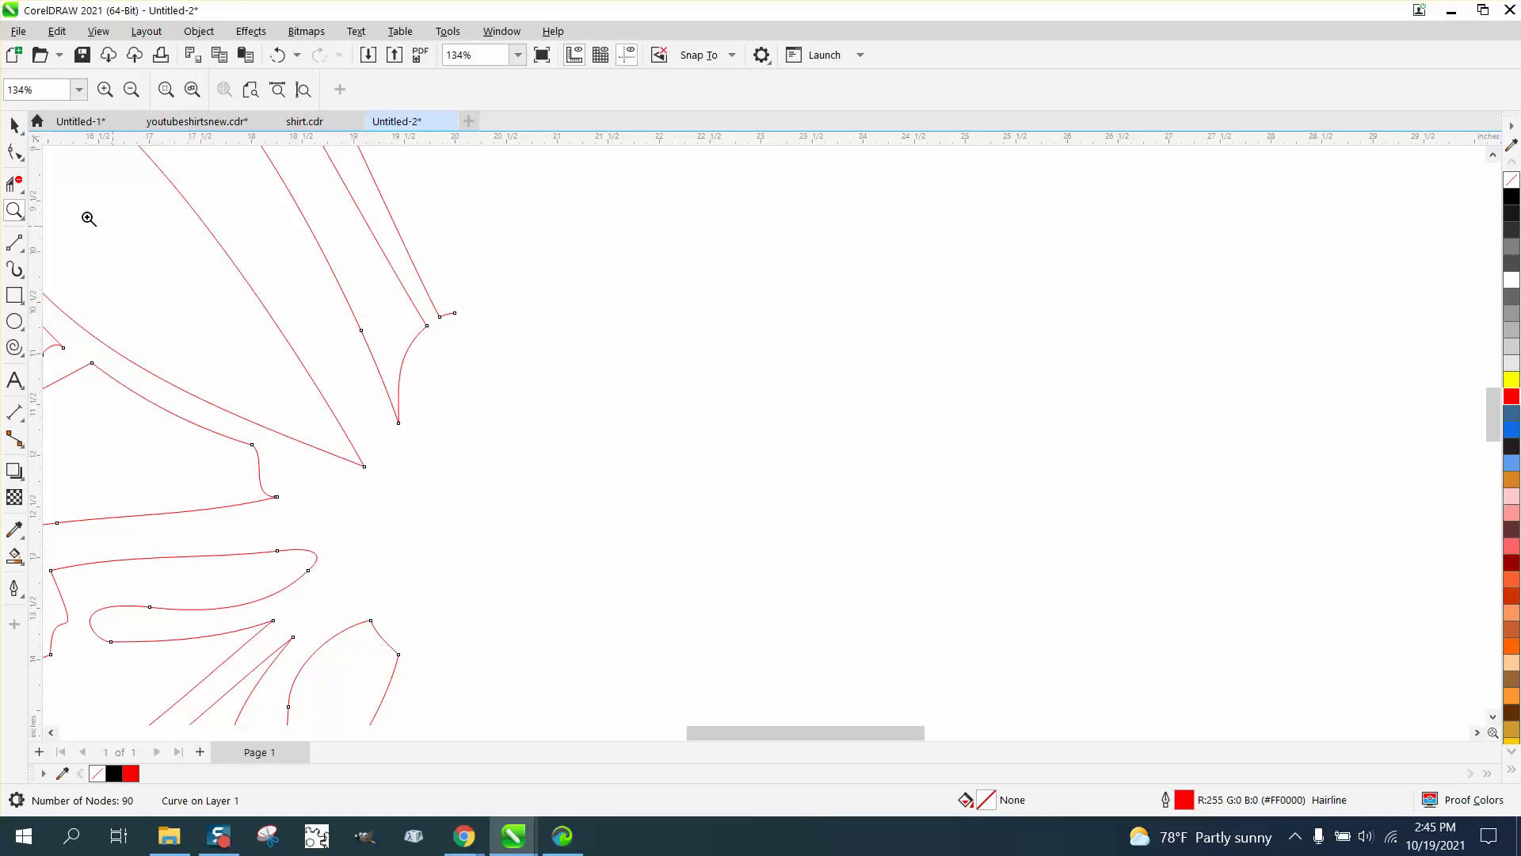
click(14, 152)
drag(367, 309, 345, 366)
key(Delete)
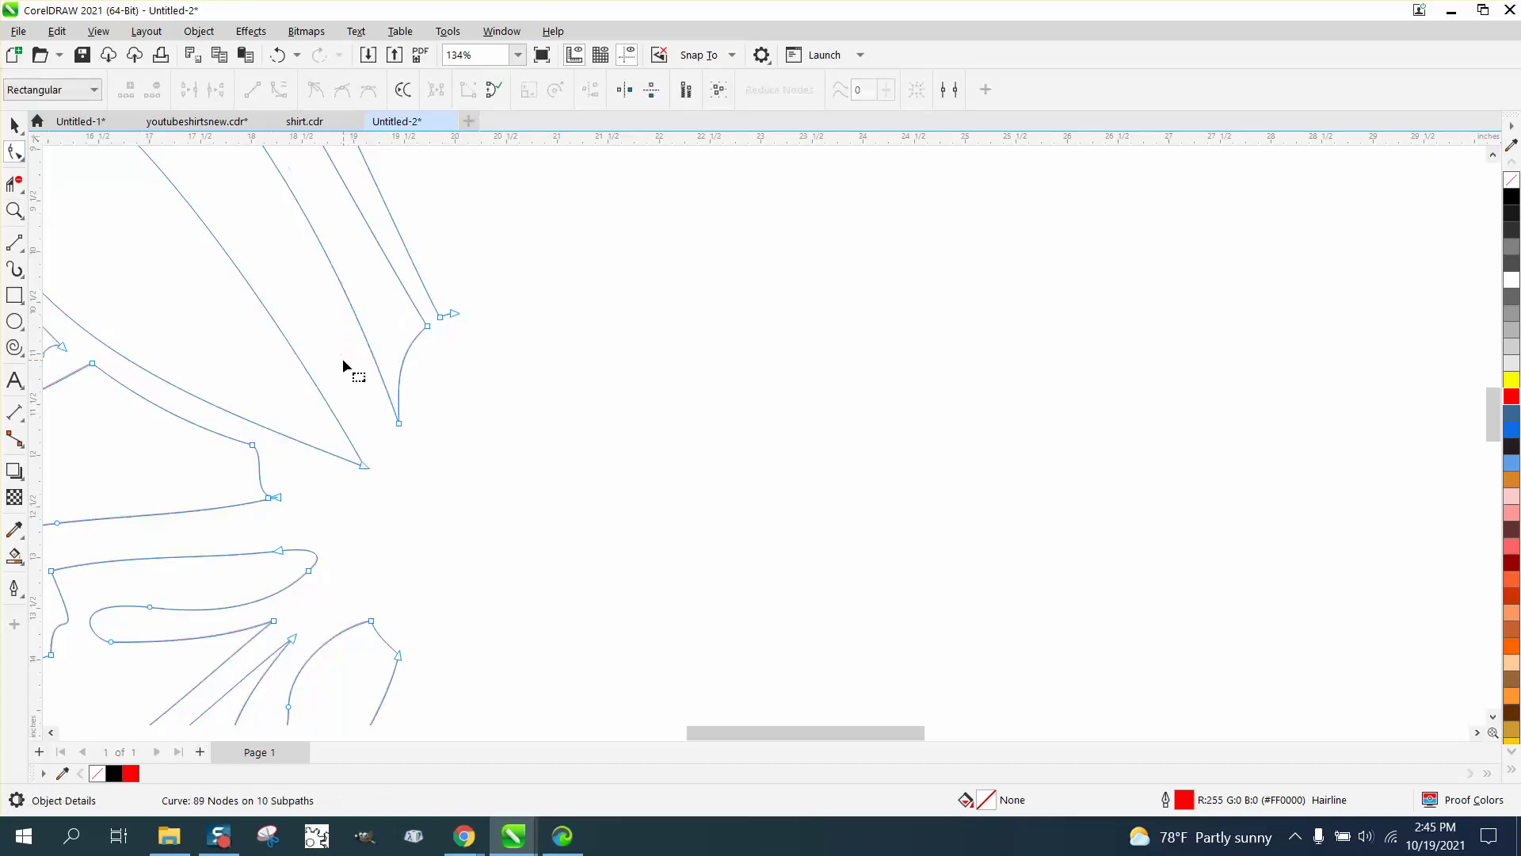
scroll(369, 353, down, 2)
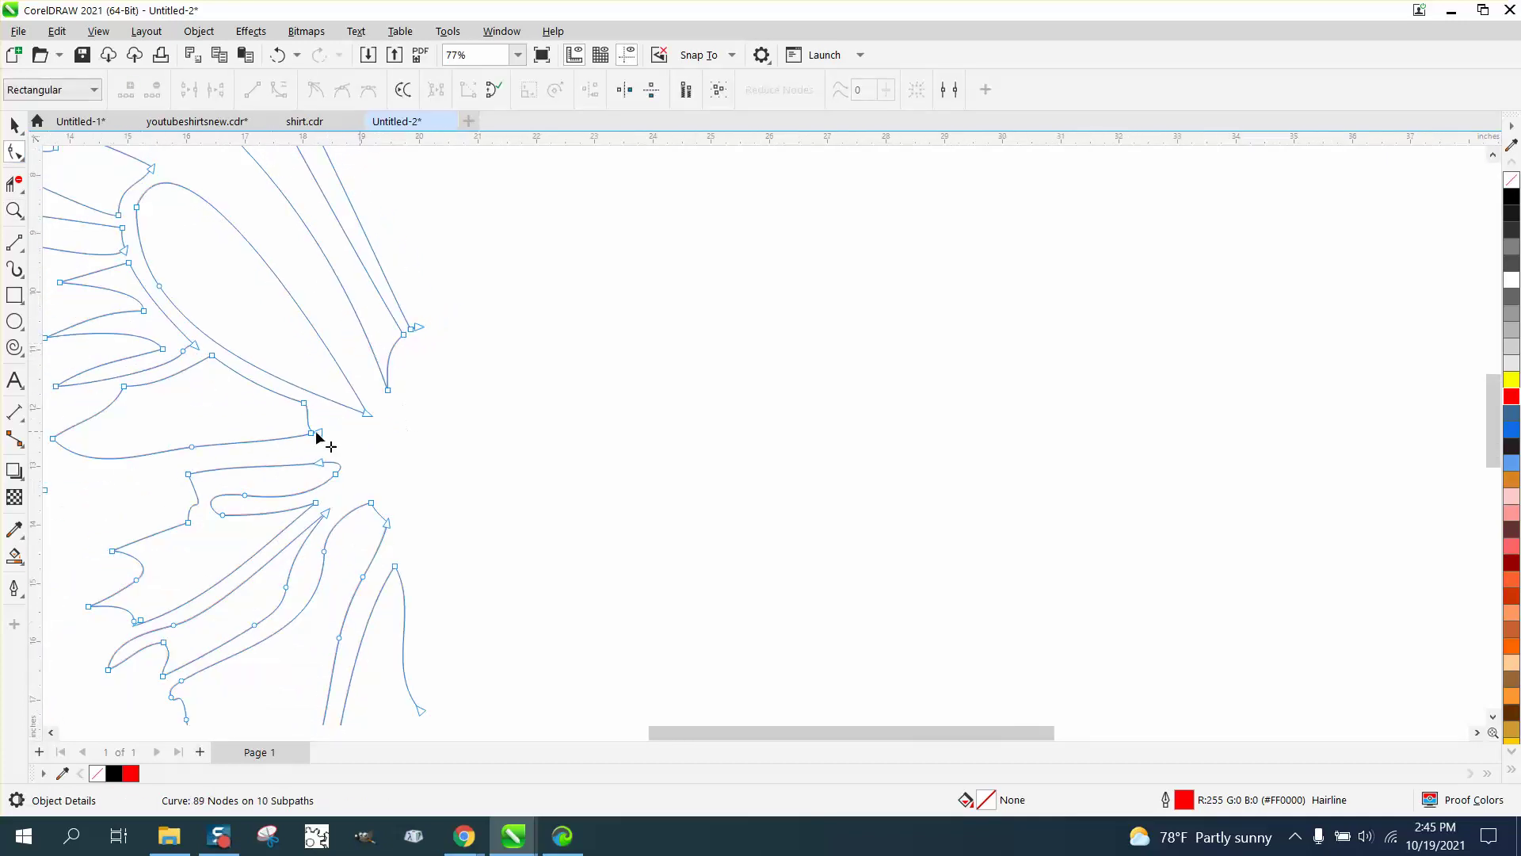
drag(190, 449, 164, 453)
key(Delete)
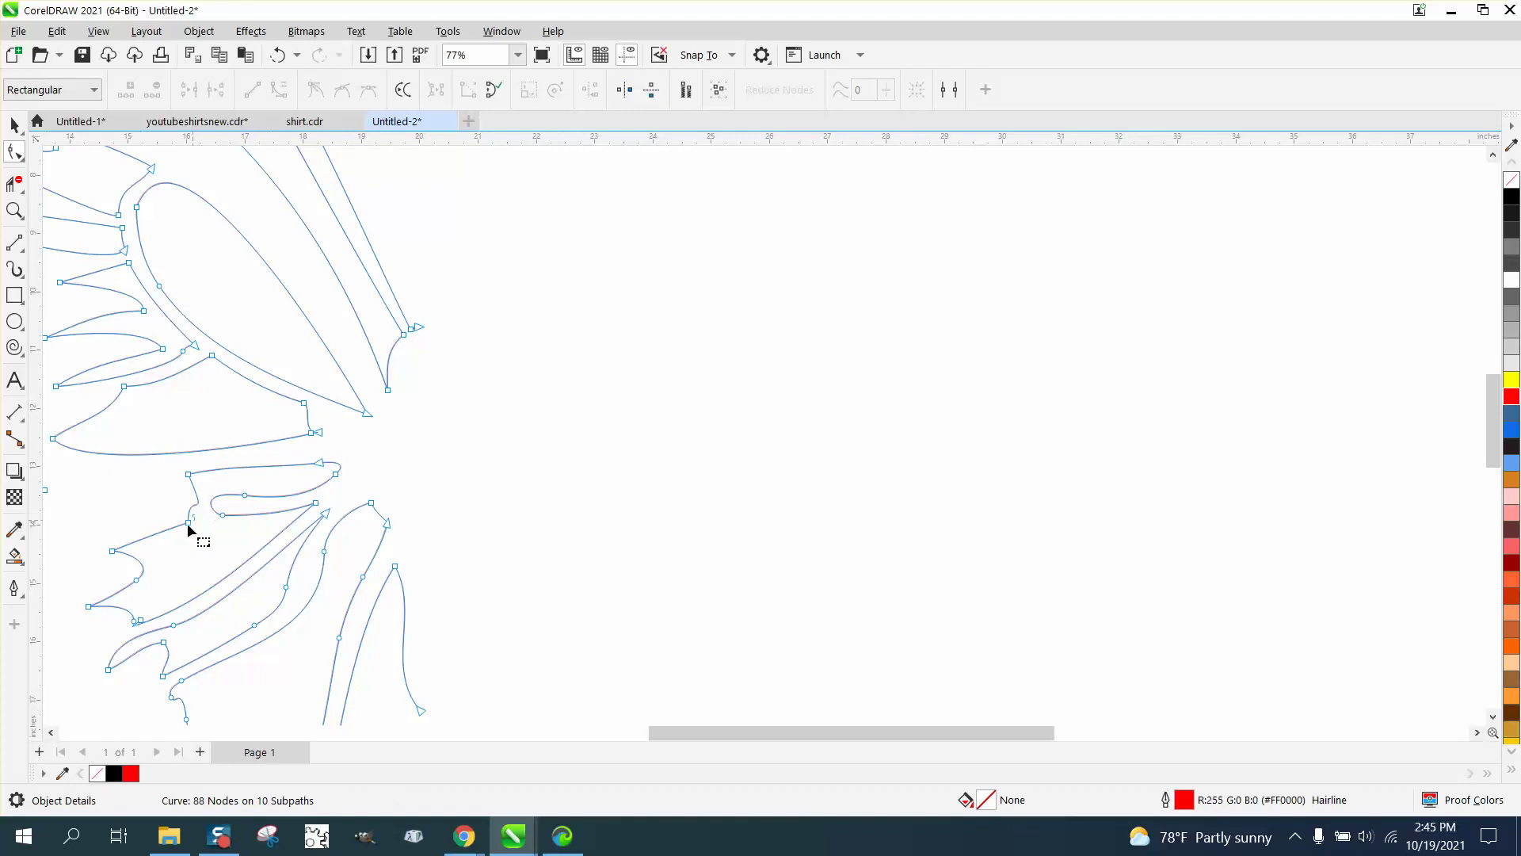
key(Delete)
Step: Zoom closely on the lower stripes and remove the extra node near the stripe tip
click(14, 210)
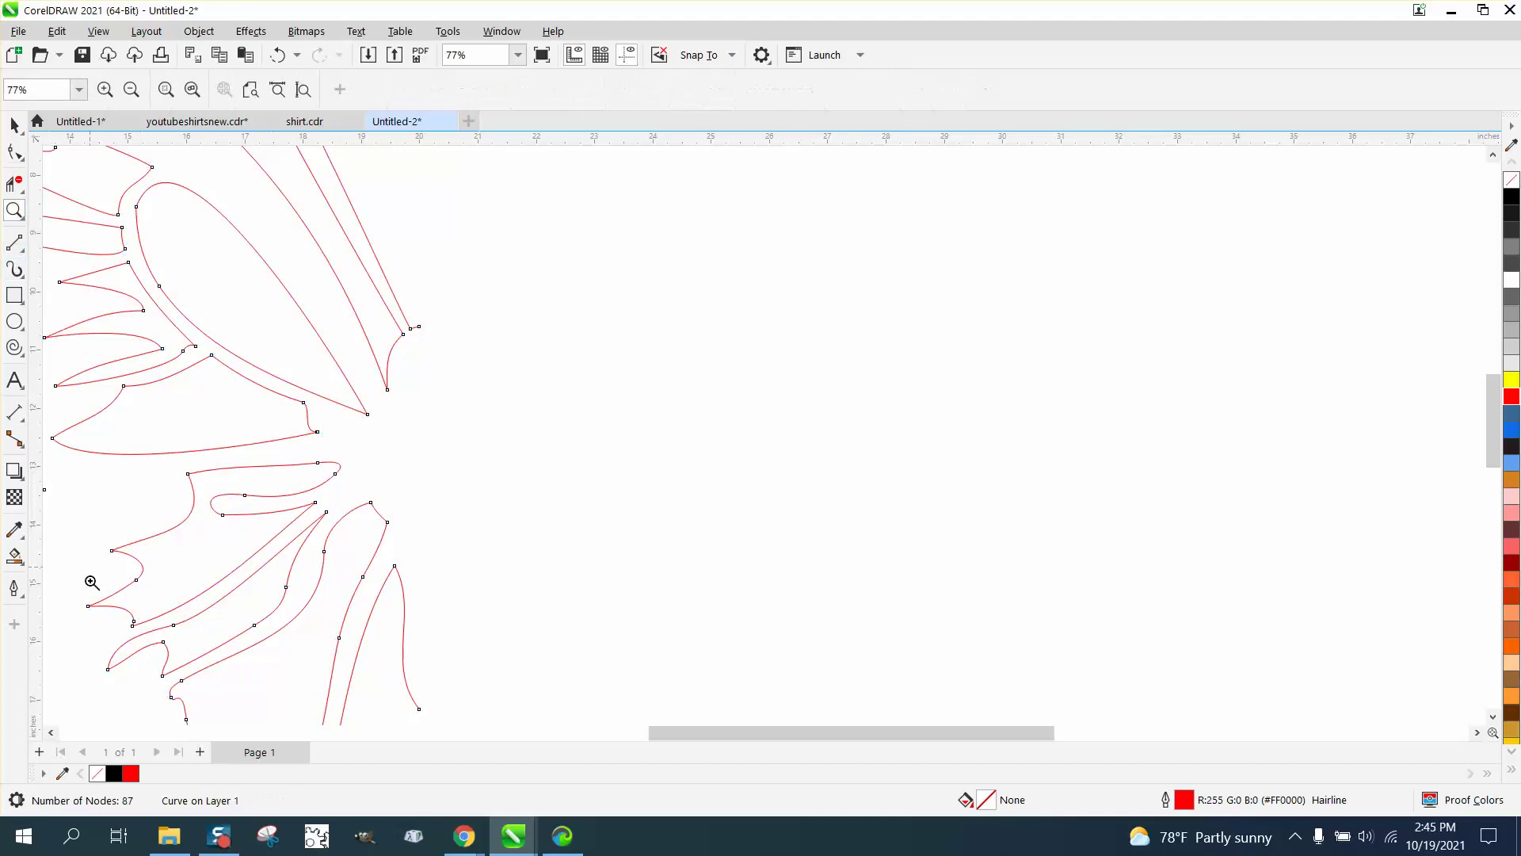
drag(136, 627, 222, 652)
click(14, 152)
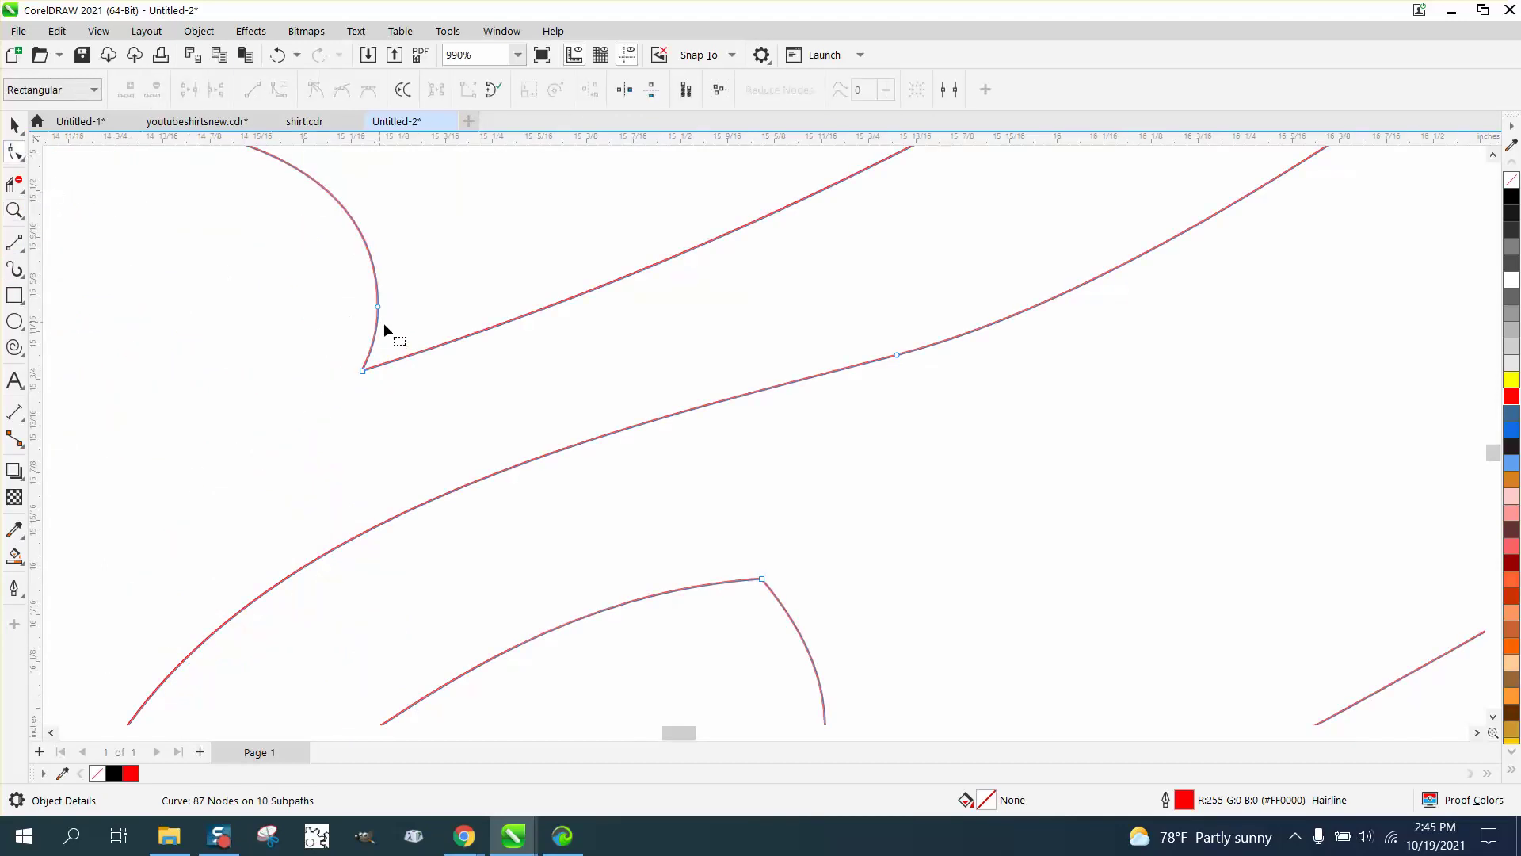
drag(385, 305, 359, 309)
key(Delete)
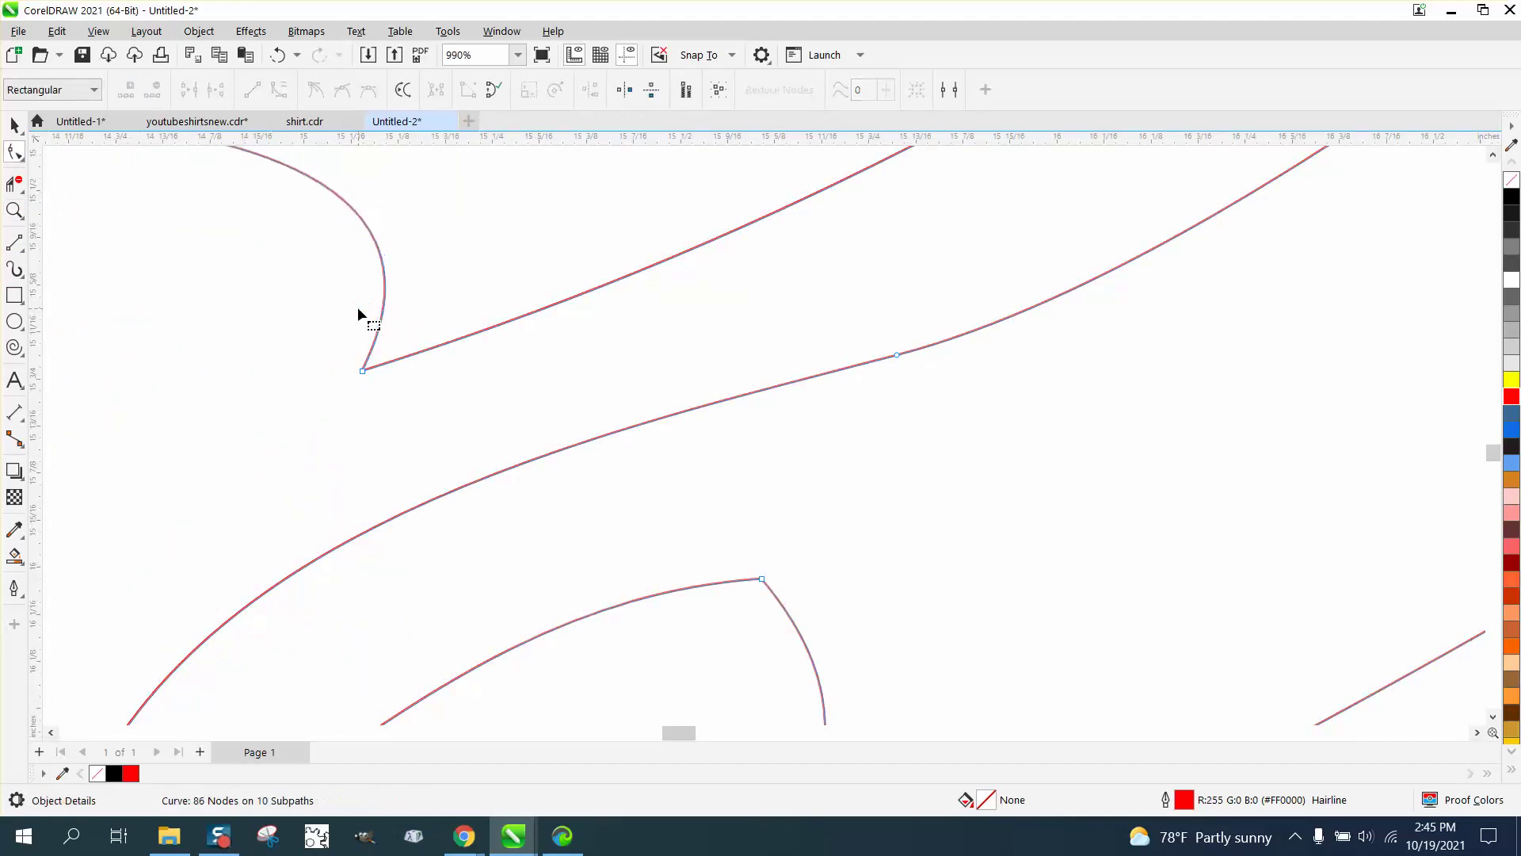
Step: Drag the cusp node's control handles to reshape the stripe's pointed tip into a rounded curve
scroll(413, 337, down, 3)
click(393, 344)
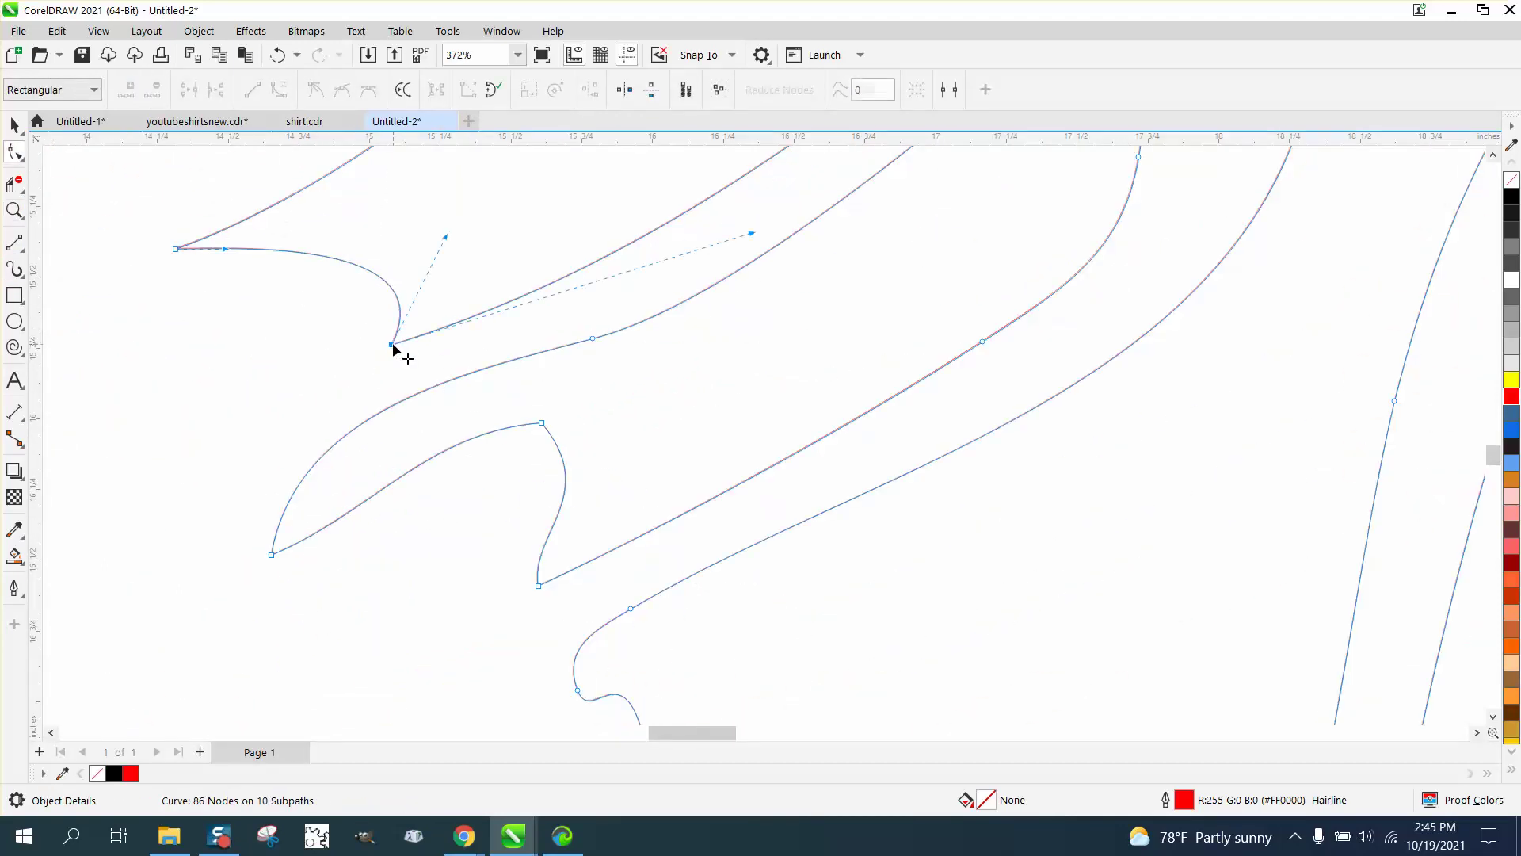
drag(445, 237, 63, 433)
drag(227, 247, 95, 299)
scroll(95, 299, down, 4)
scroll(192, 429, down, 2)
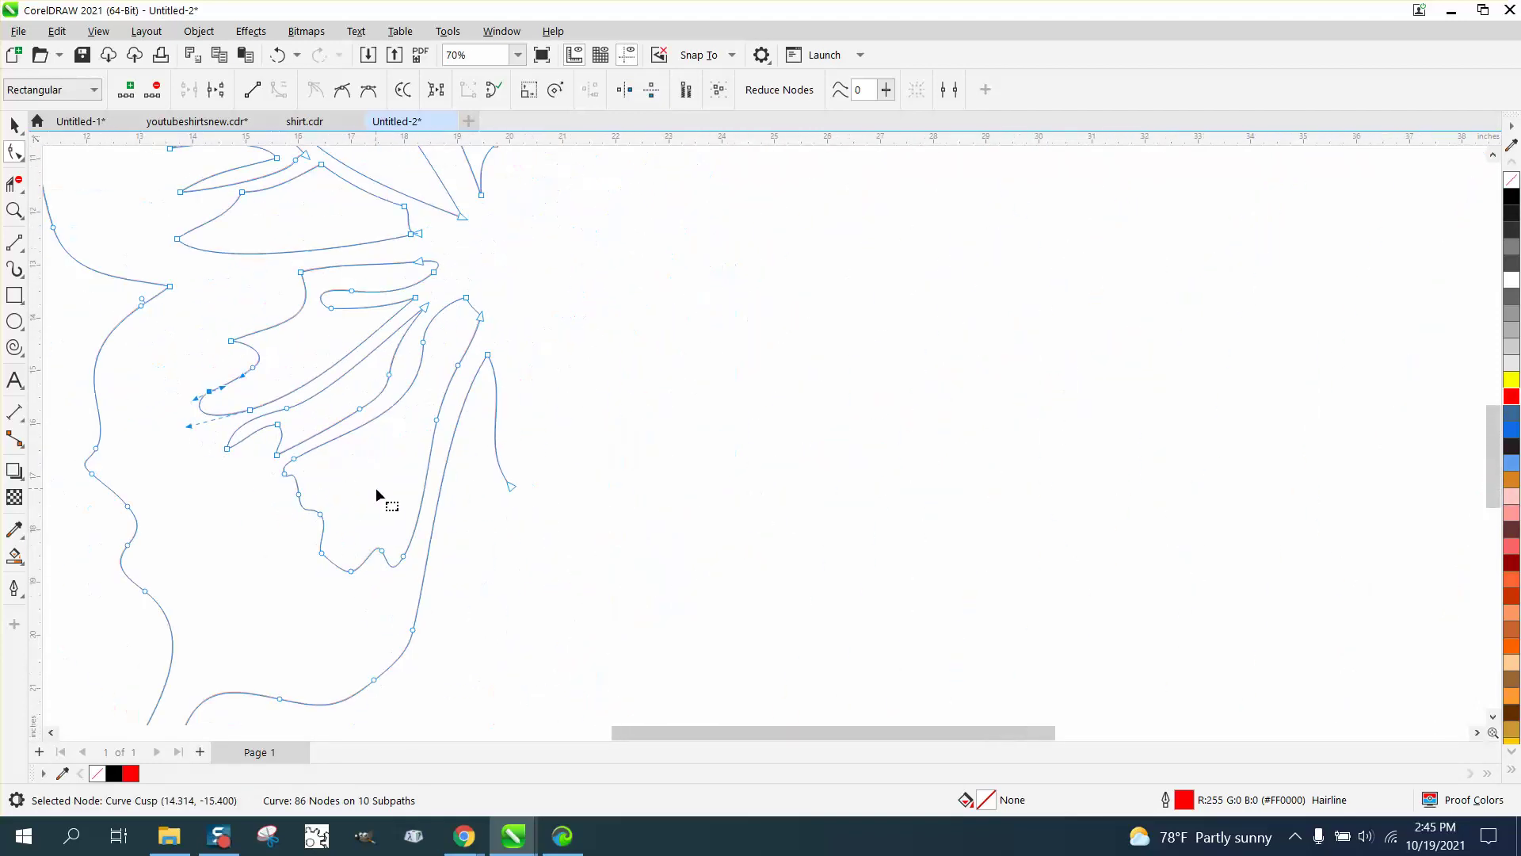
scroll(512, 523, down, 3)
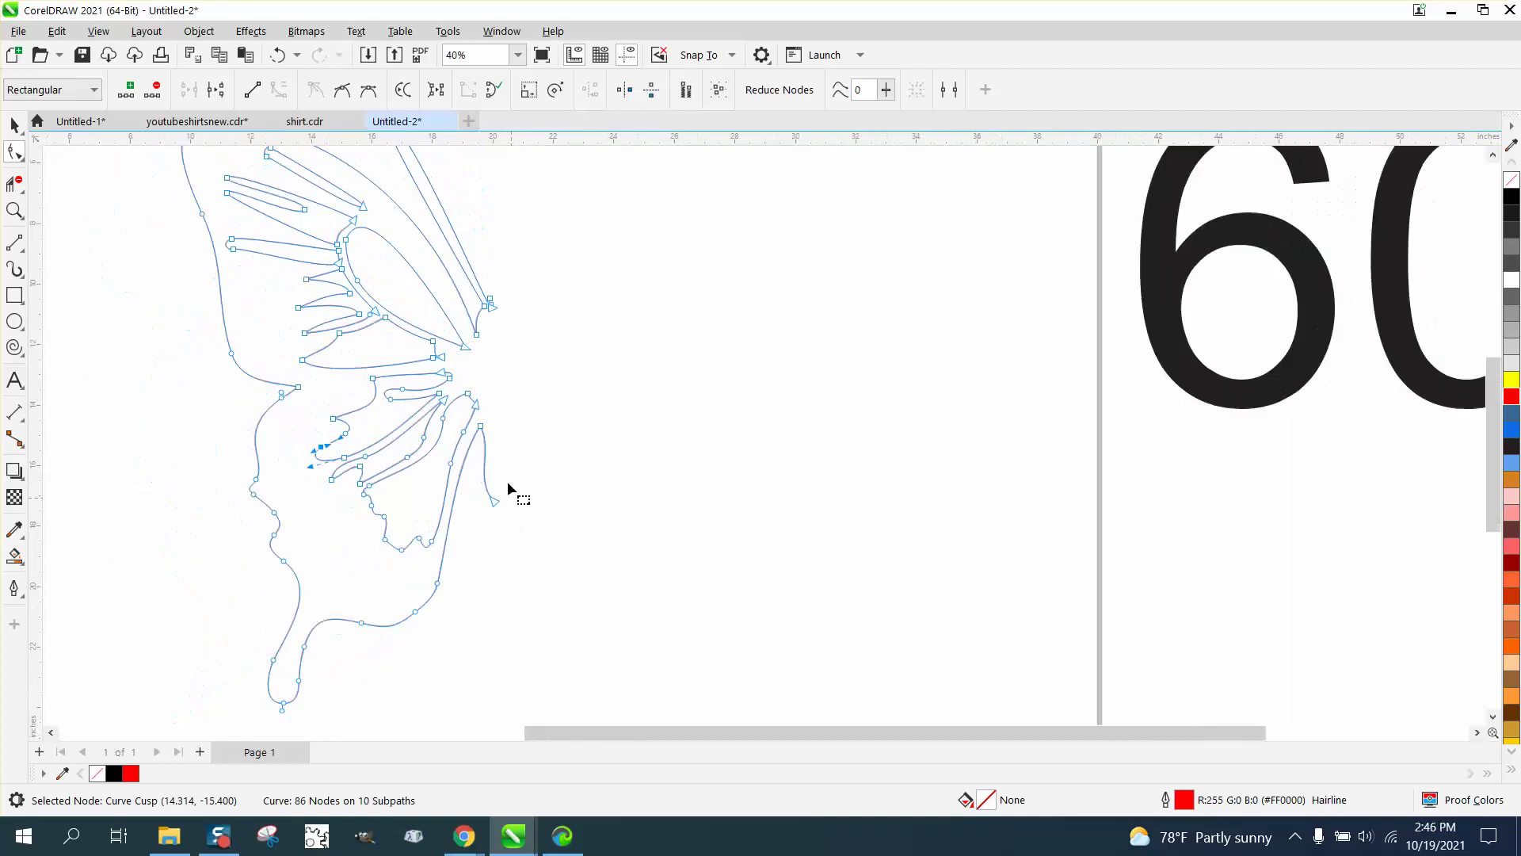
Step: Select the 86-node left wing half and drop a mirrored copy to its right
click(14, 124)
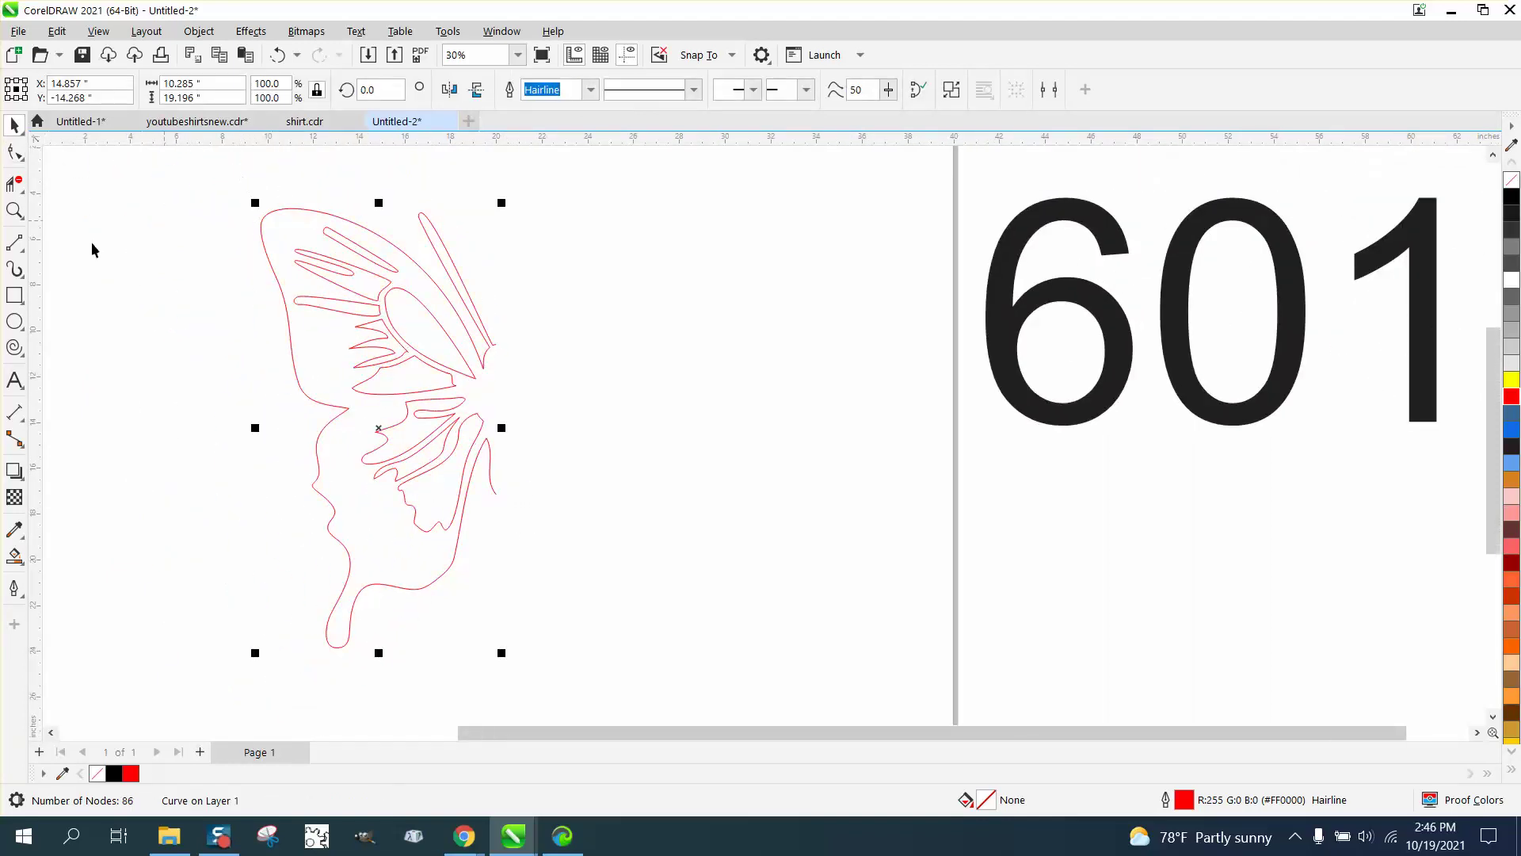
click(14, 152)
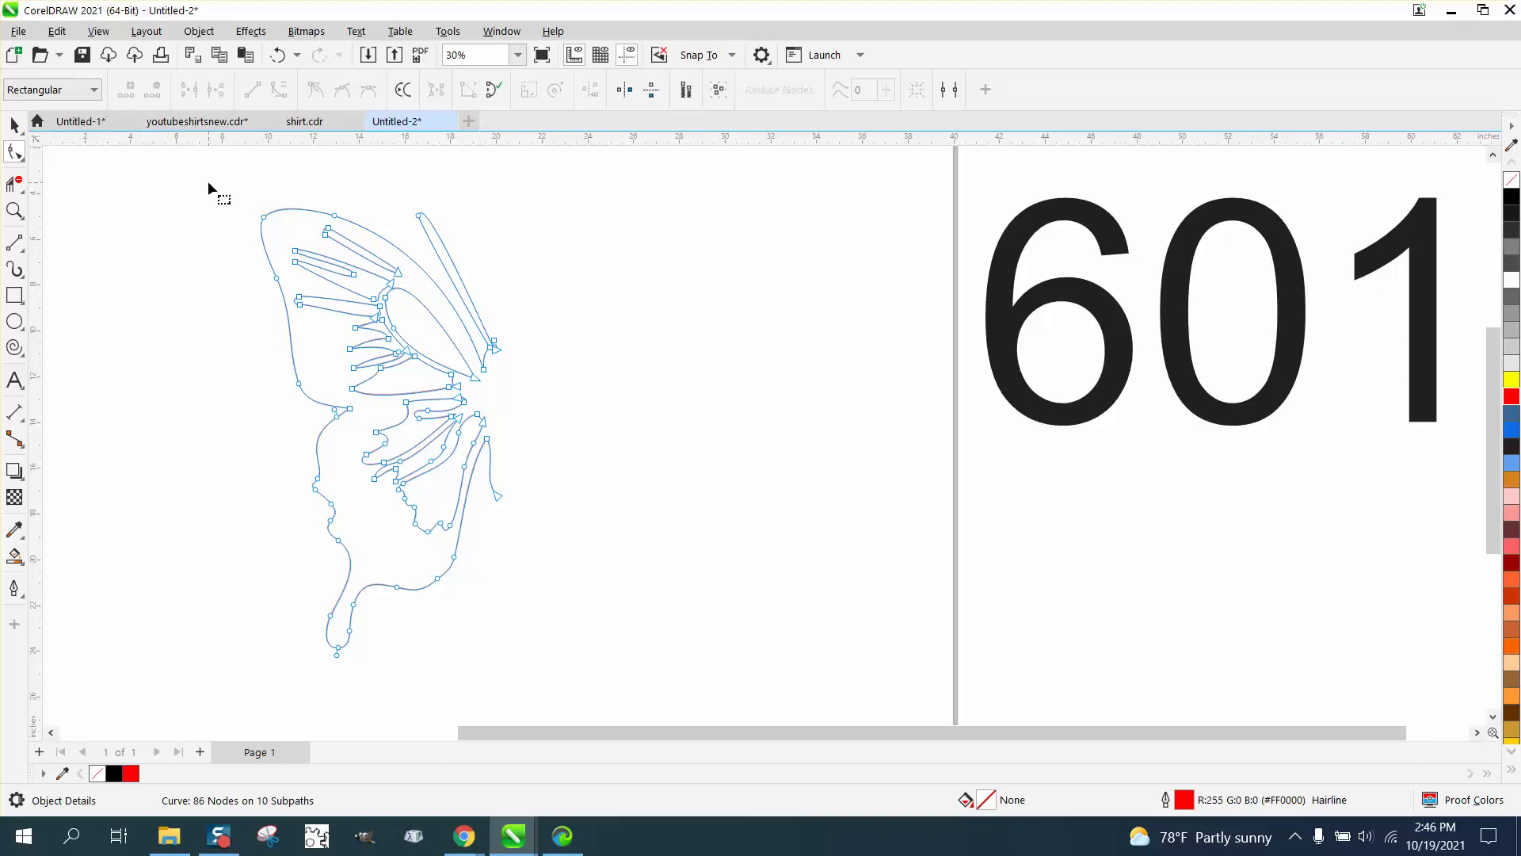
drag(211, 177, 248, 277)
key(space)
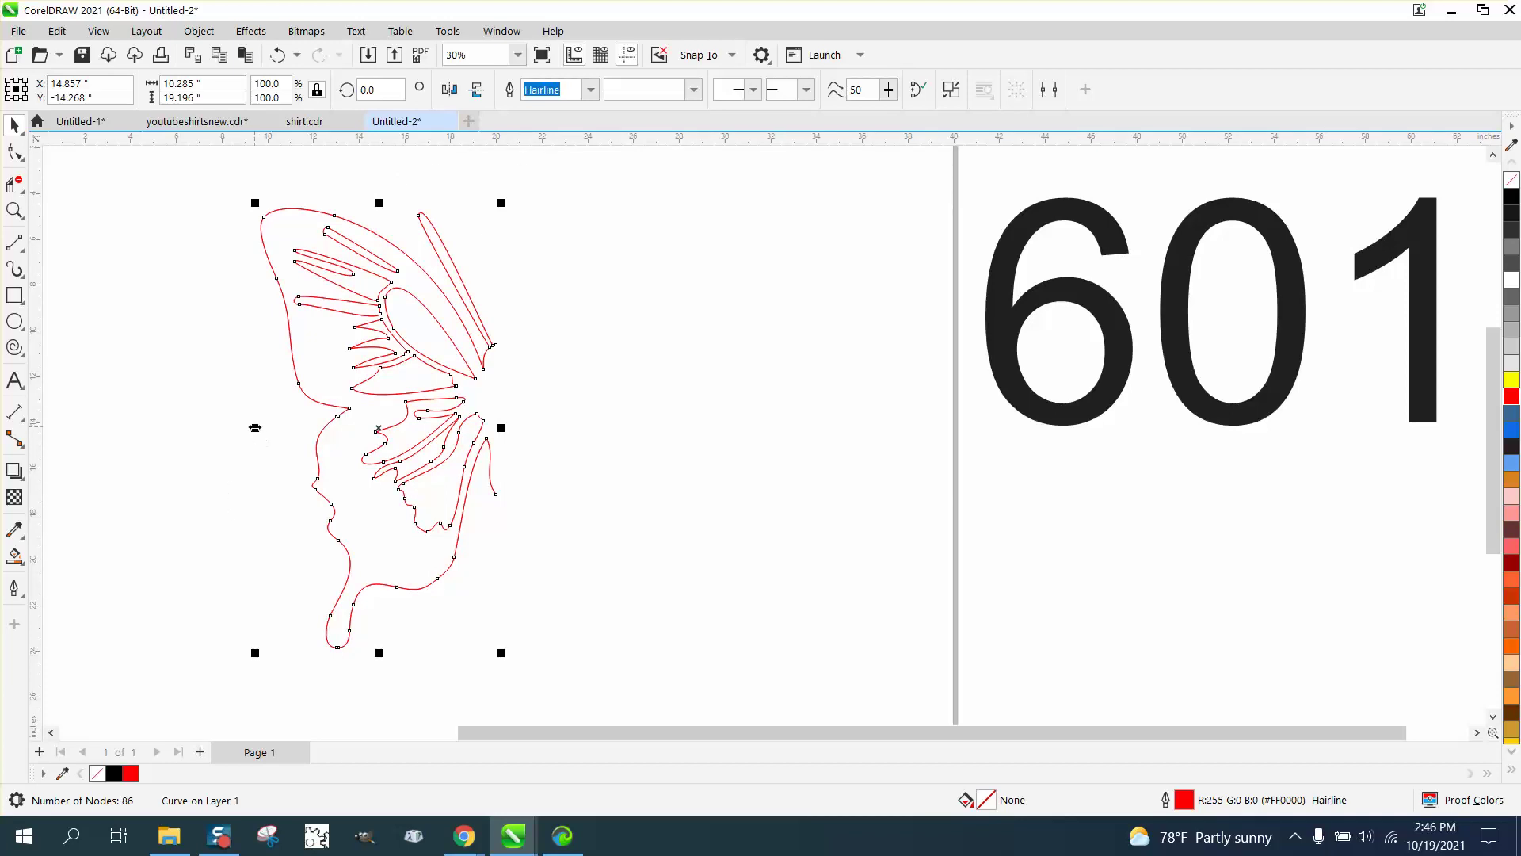
drag(254, 428, 577, 441)
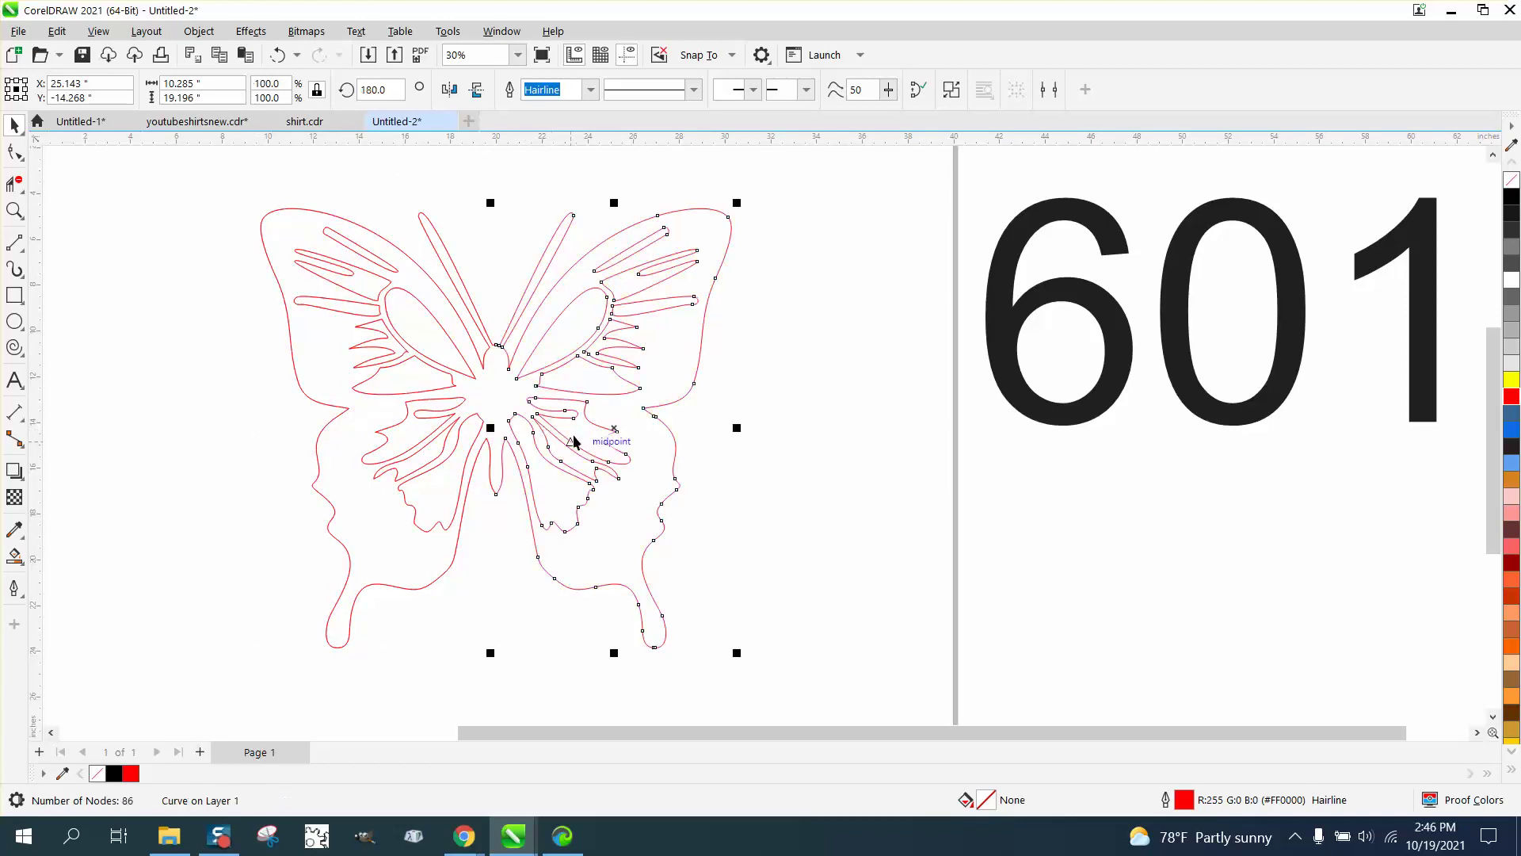
scroll(461, 435, down, 1)
scroll(460, 436, down, 1)
Step: Draw a rectangle around the butterfly, then Smart Fill its interior into one black 170-node shape
click(14, 295)
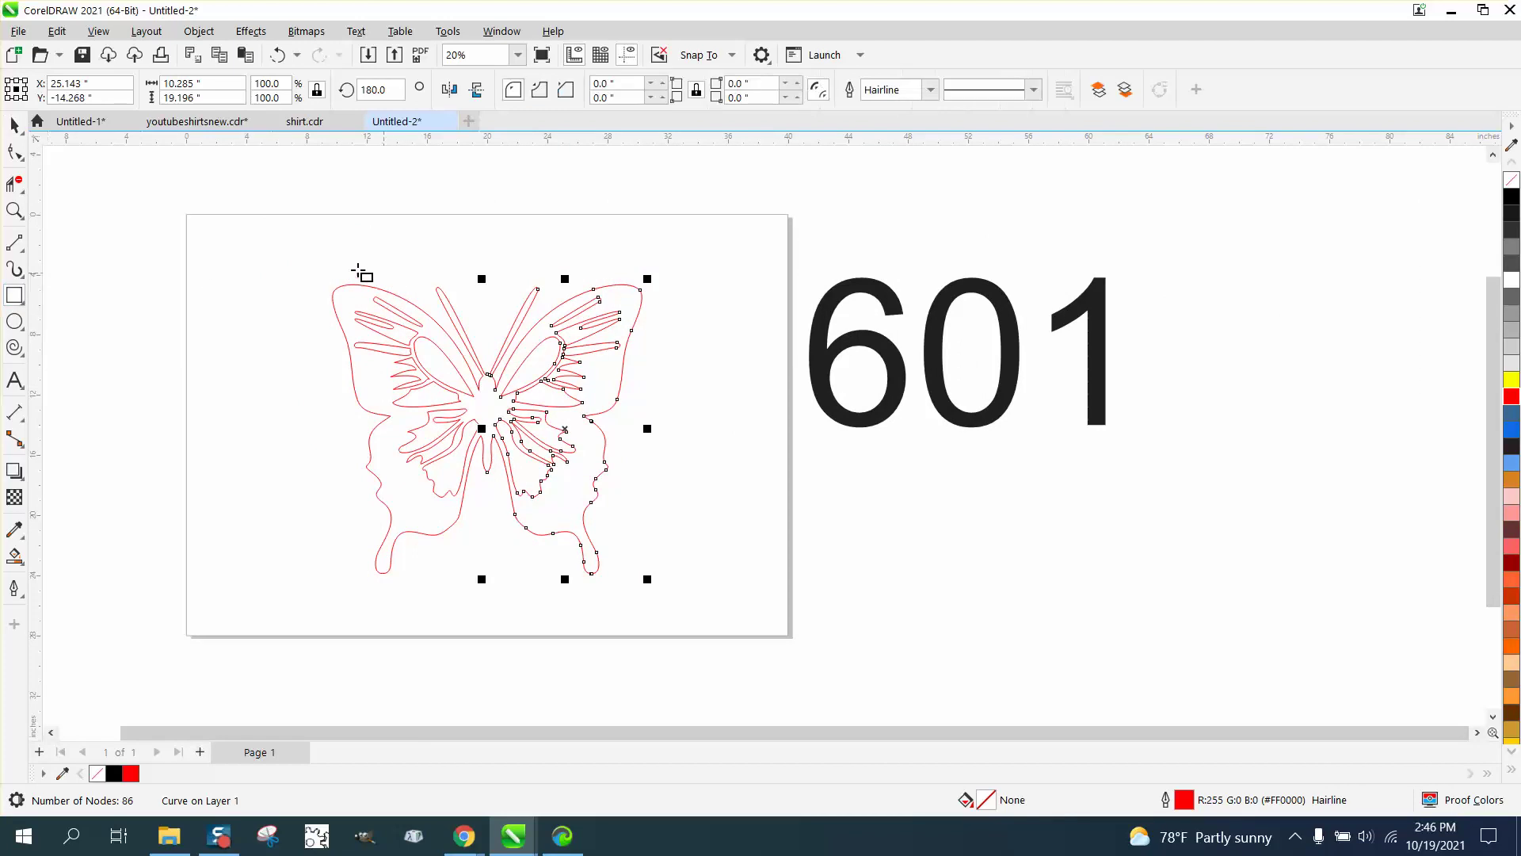
drag(303, 234, 750, 609)
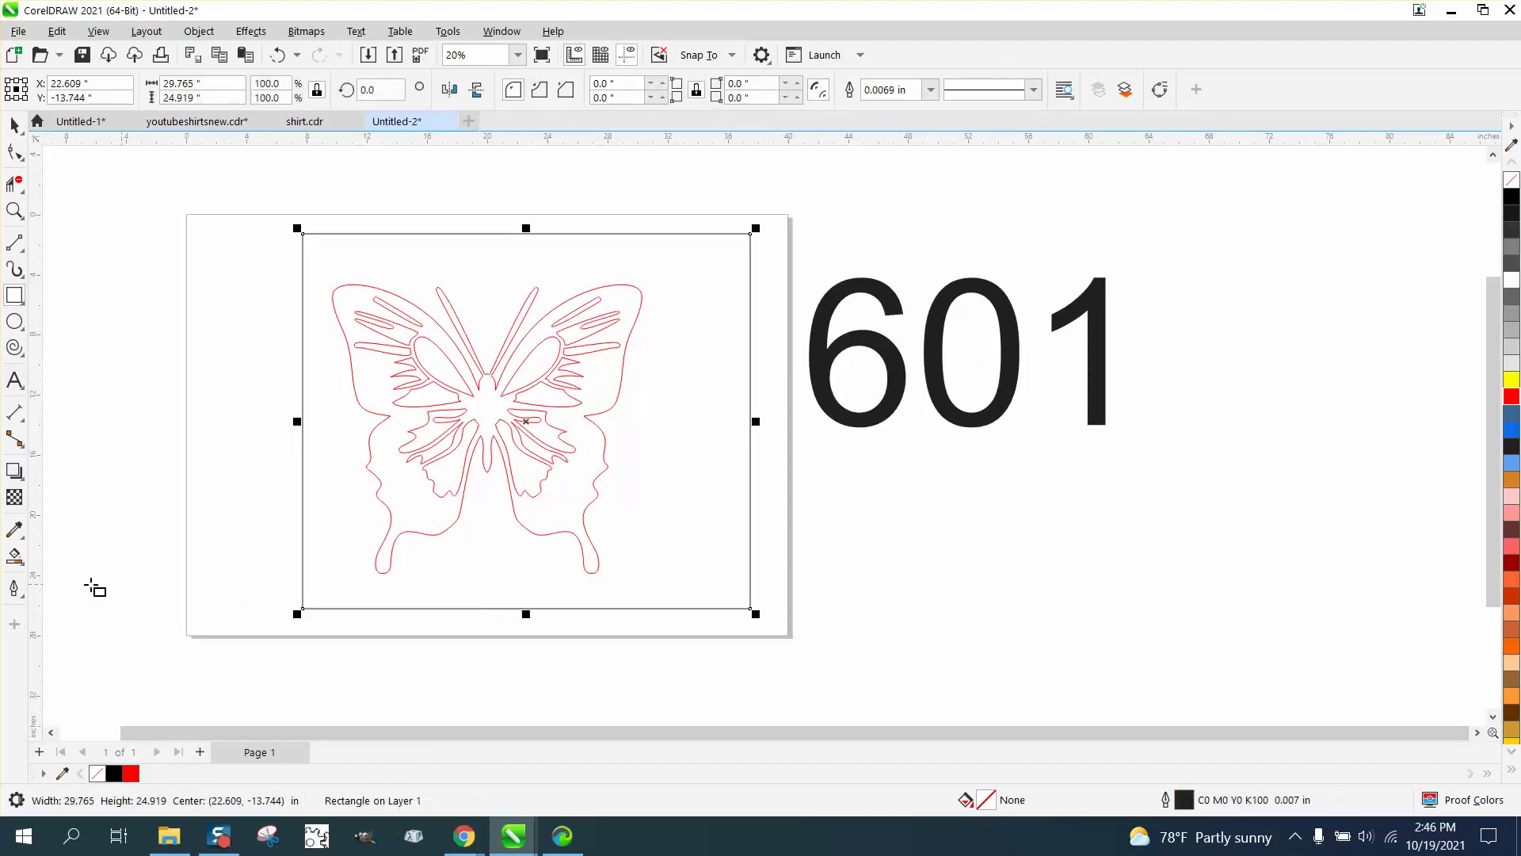
click(14, 556)
click(486, 408)
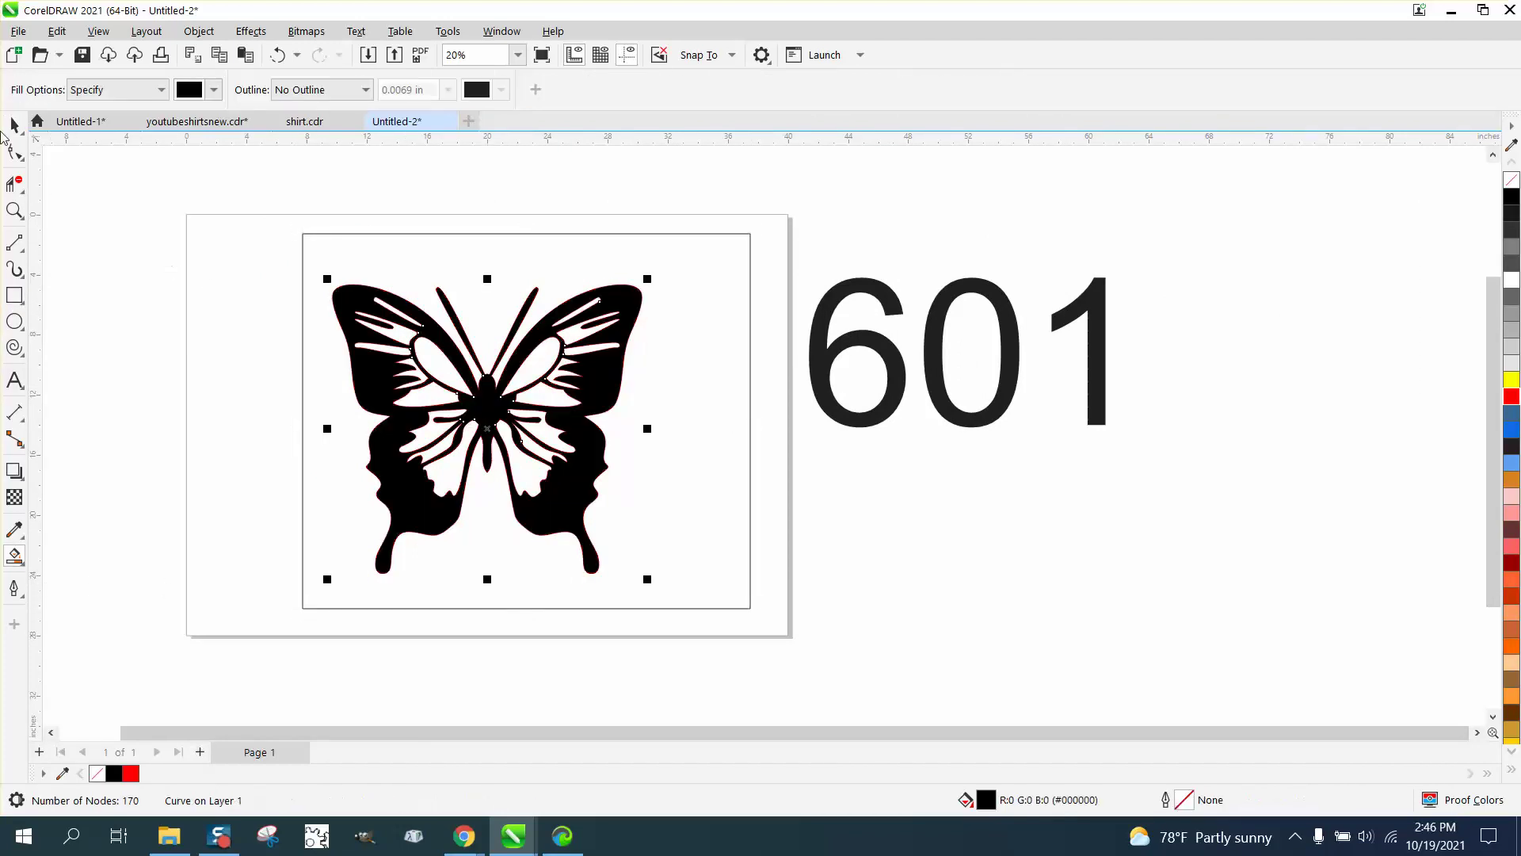
click(15, 125)
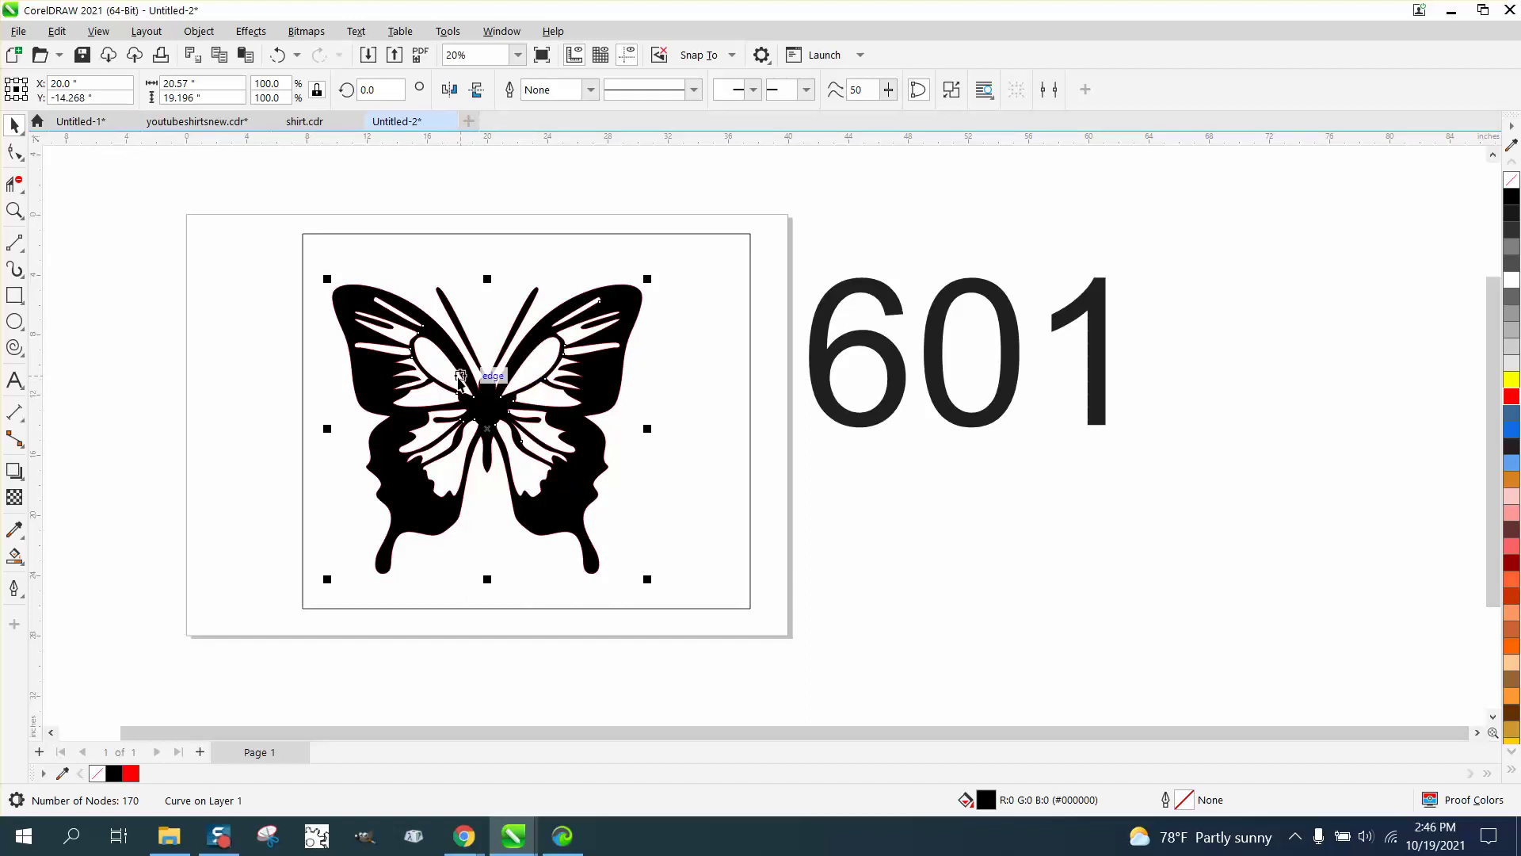
Step: Move the merged butterfly right of '601', set it to no fill, and select its 170 nodes
drag(480, 390, 1300, 471)
click(1513, 180)
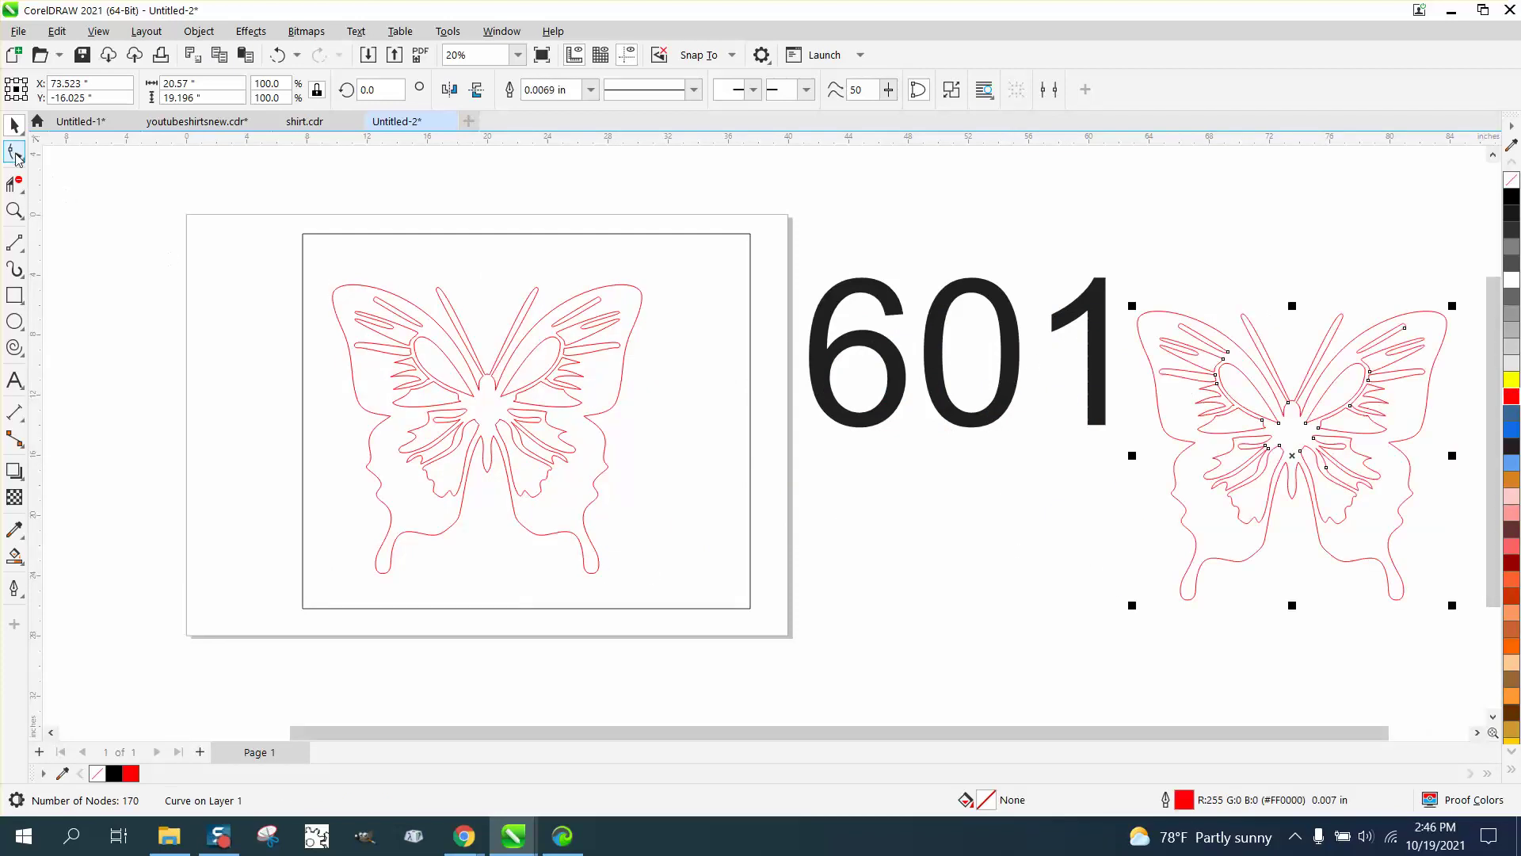
click(15, 151)
drag(1124, 304, 1463, 631)
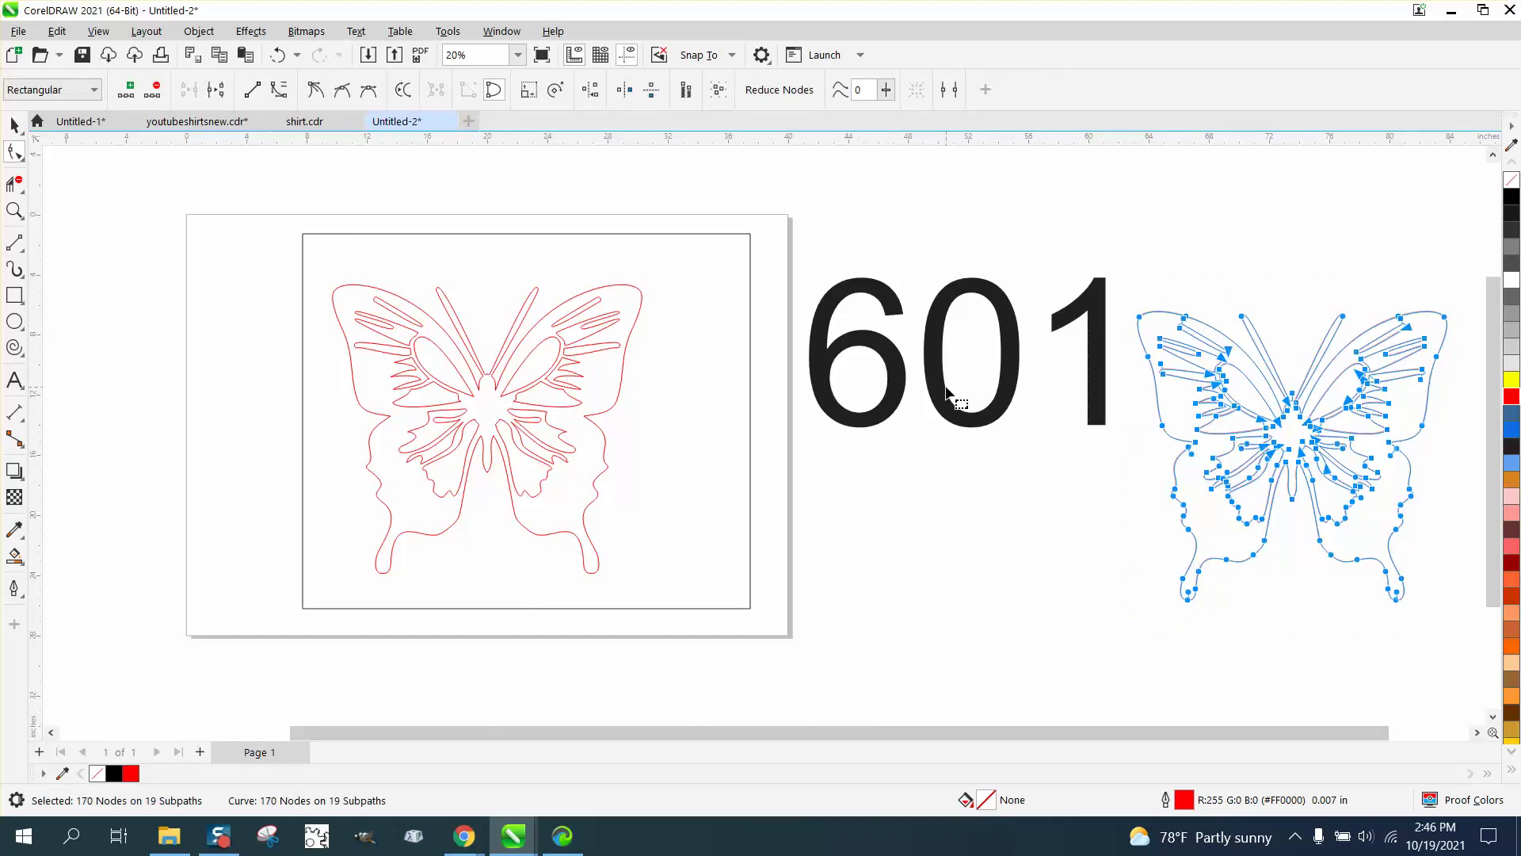
scroll(543, 373, down, 1)
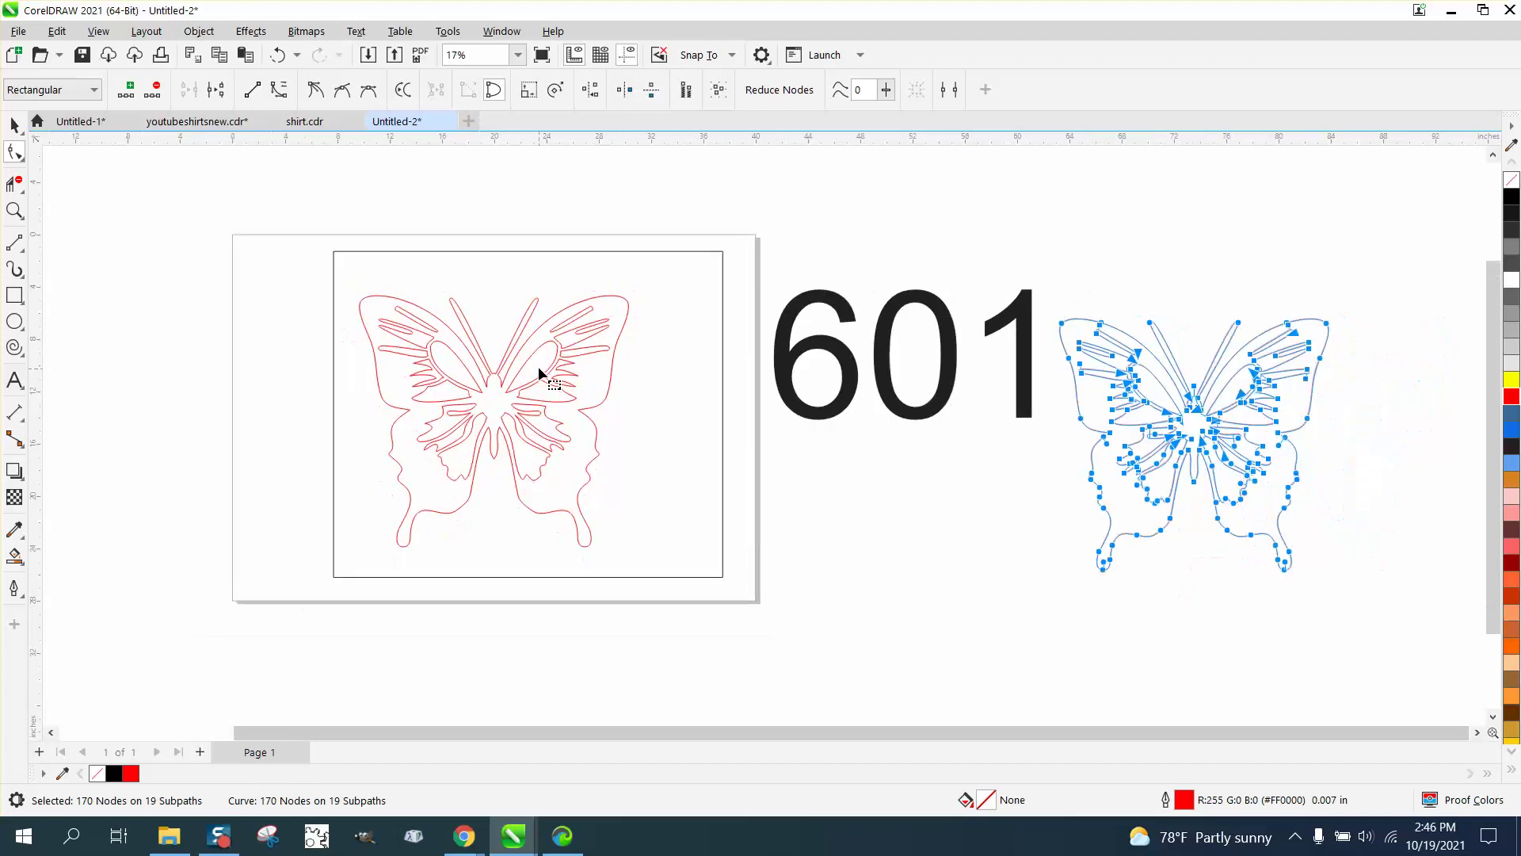
click(15, 209)
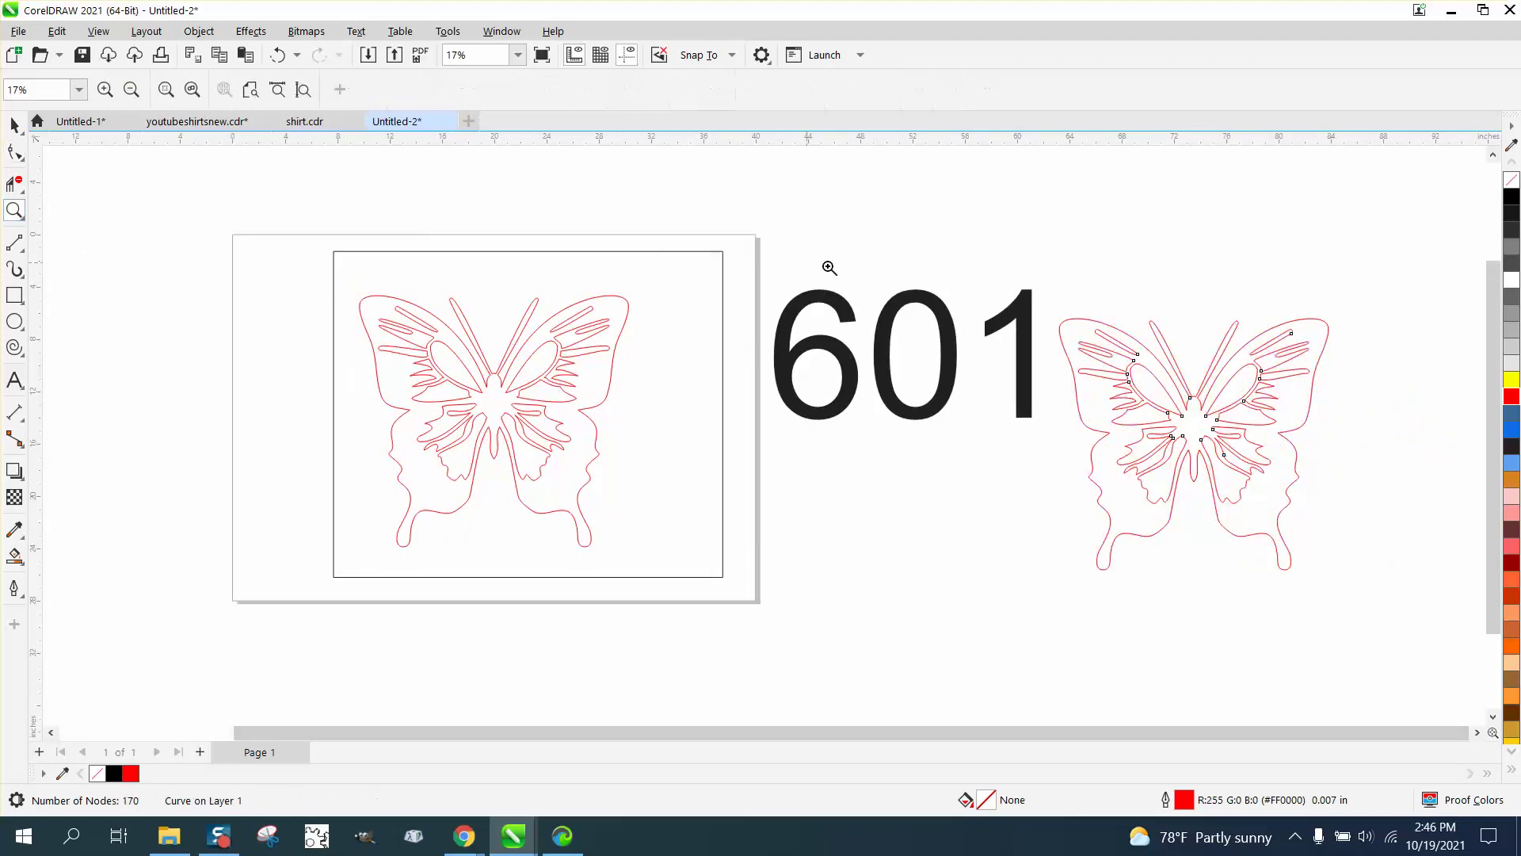
drag(739, 263, 1412, 608)
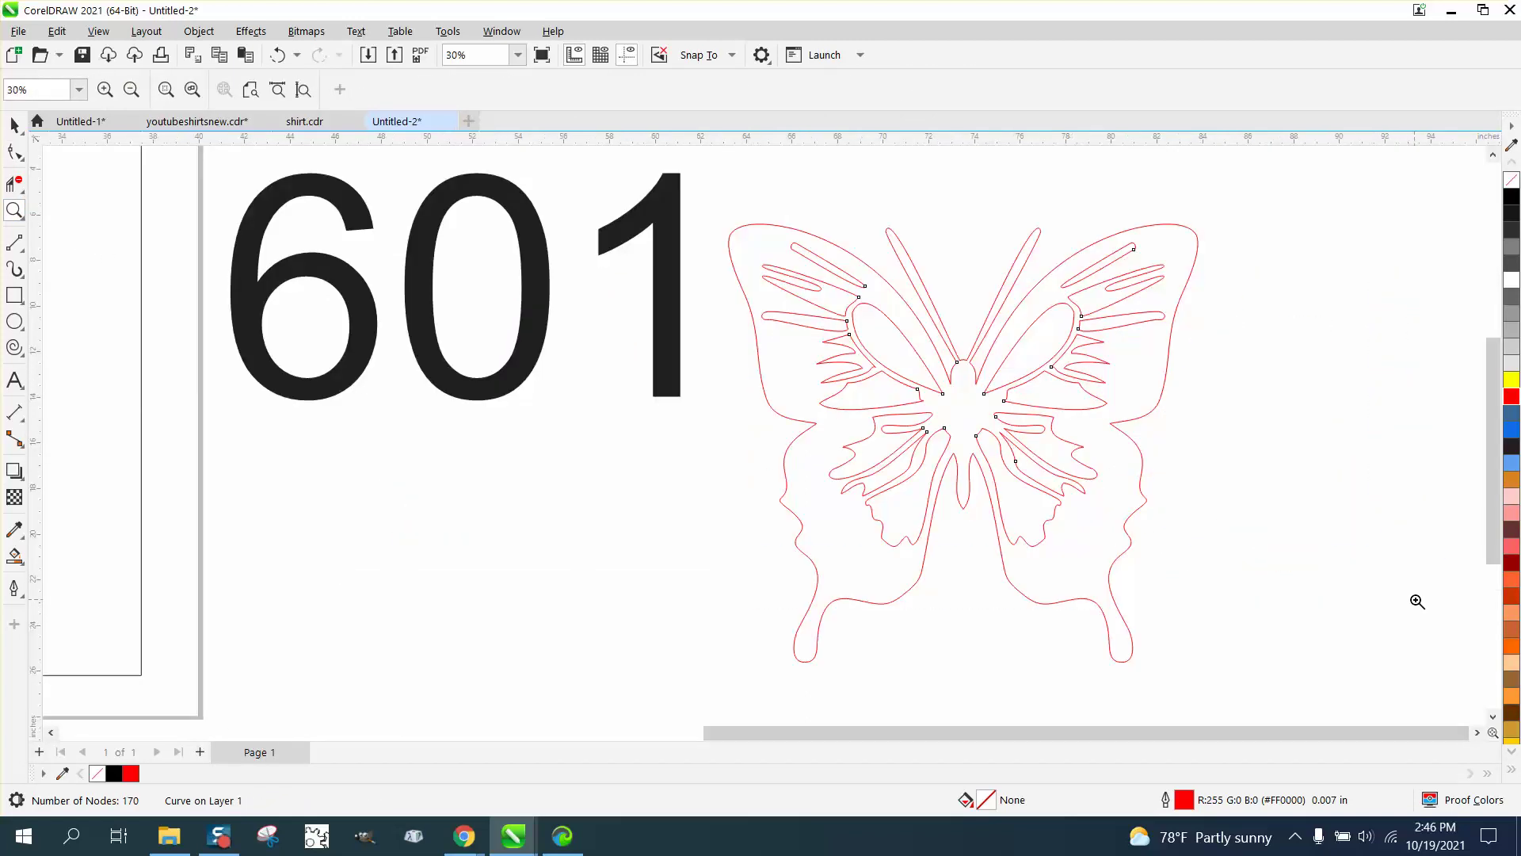